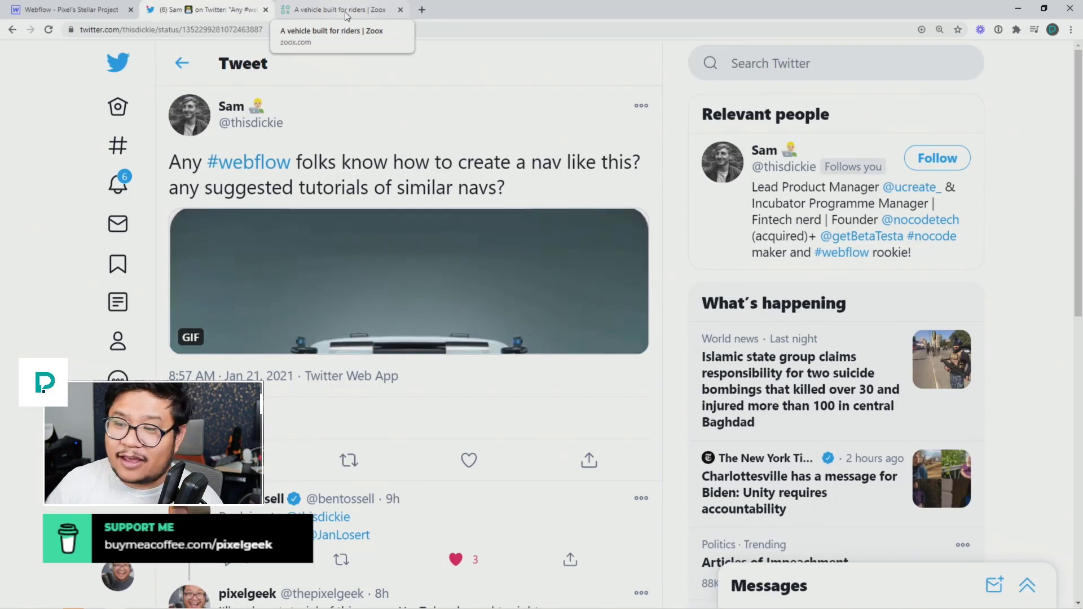
Switch to the Zoox vehicle page and examine how its navbar behaves when scrolling down and back up.
left_click(346, 15)
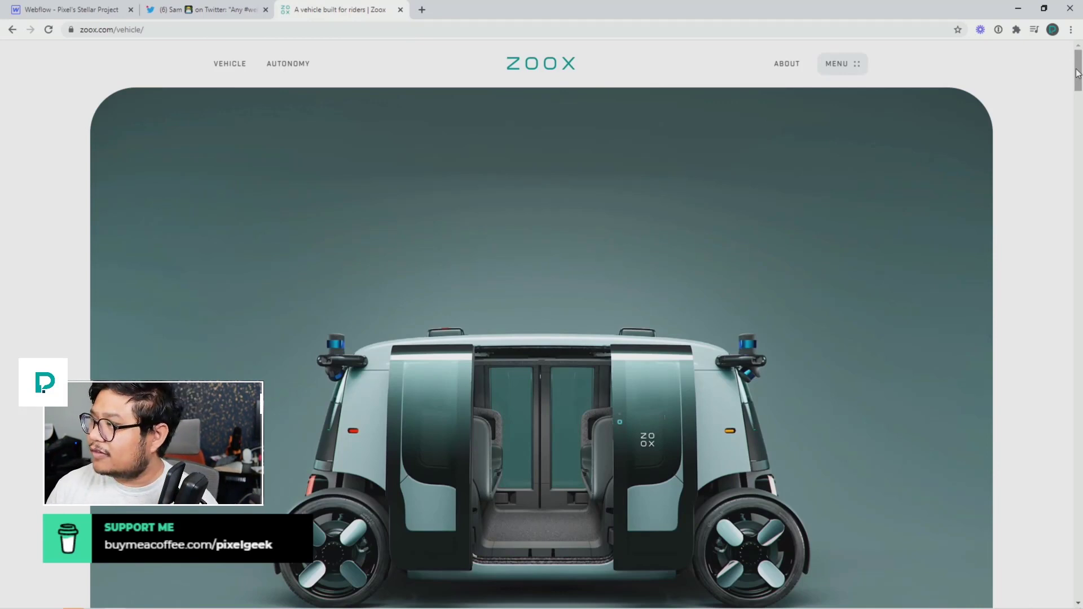
left_click_drag(1078, 74, 1081, 77)
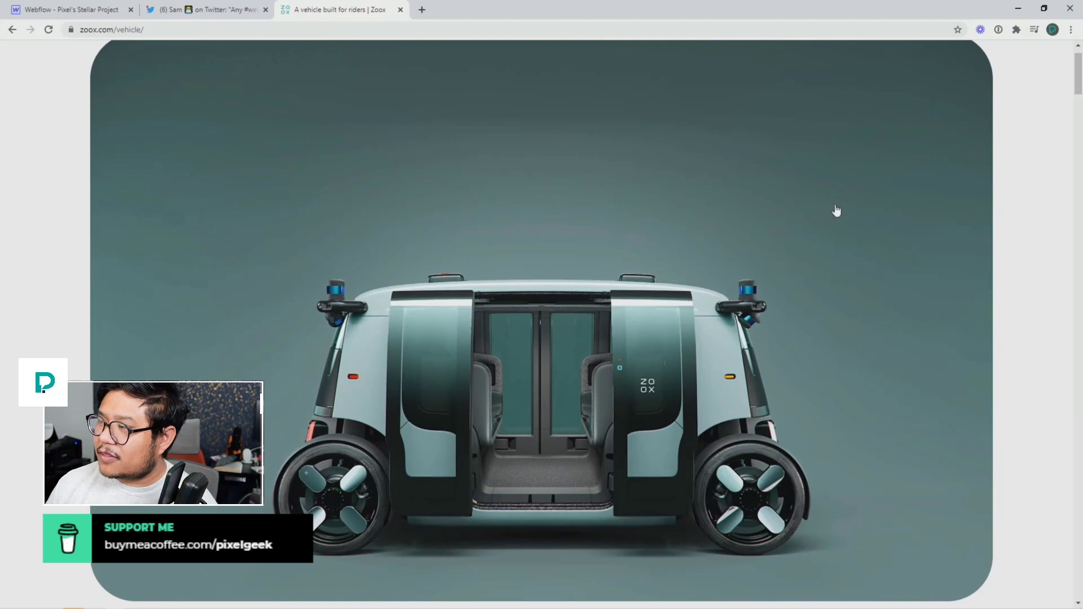
scroll(827, 217, "up", 1)
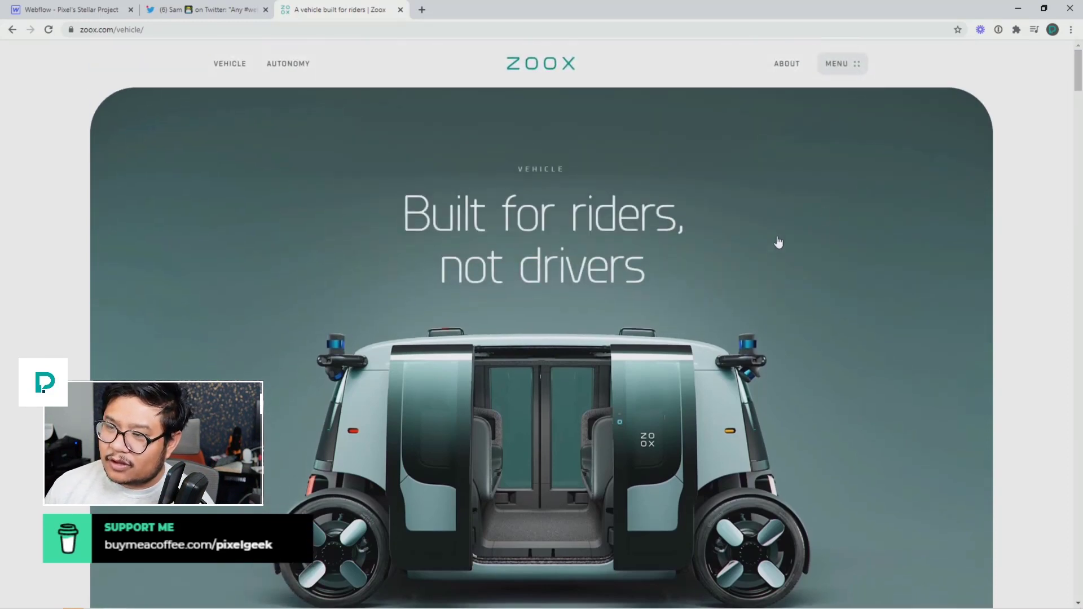
scroll(611, 353, "down", 2)
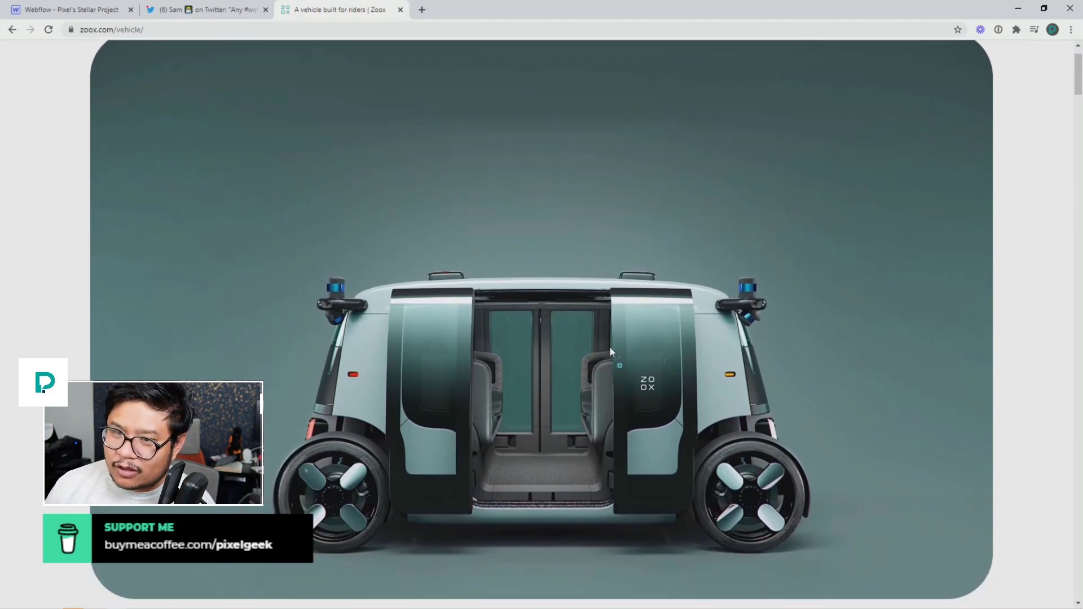
scroll(611, 351, "down", 8)
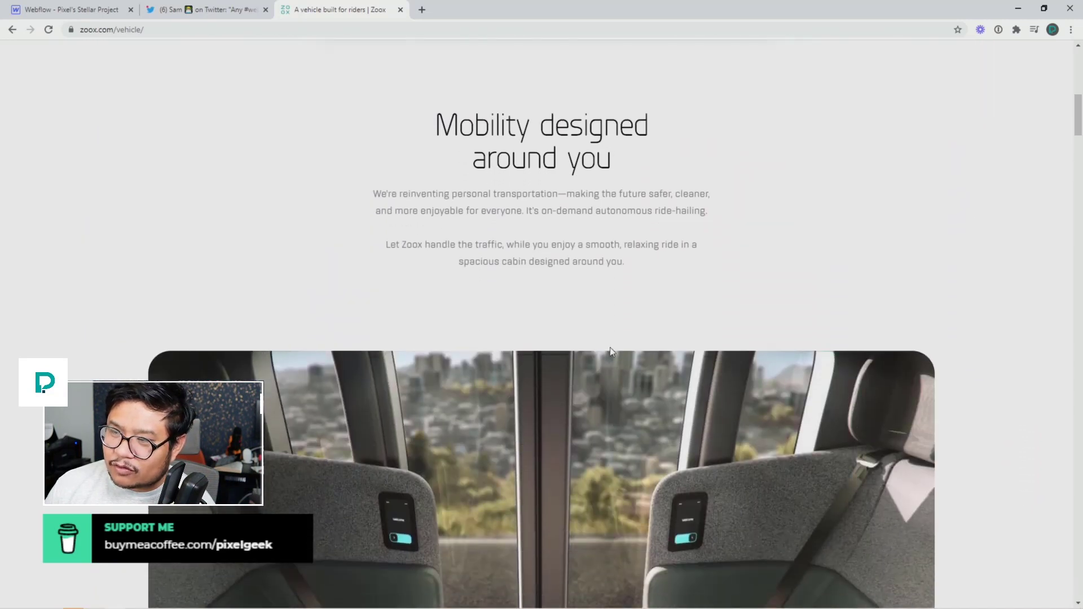
scroll(612, 351, "up", 1)
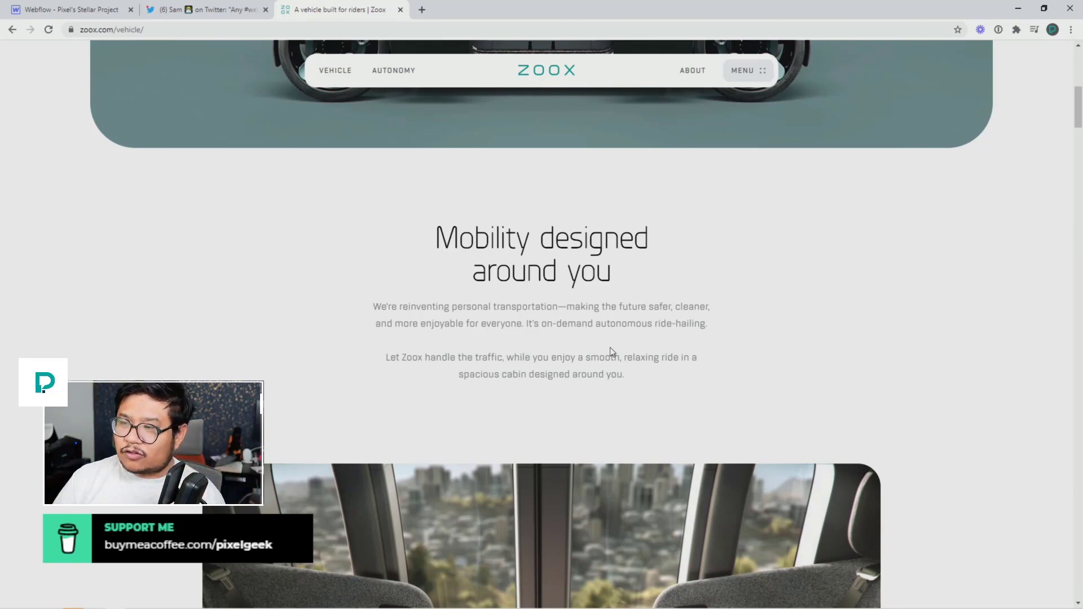
scroll(364, 181, "down", 1)
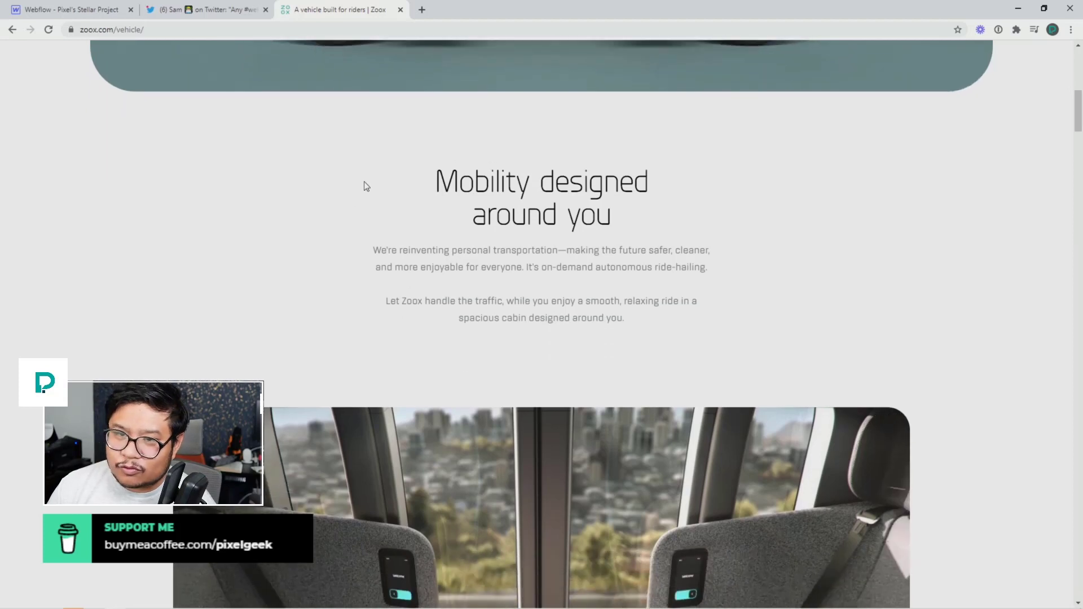
scroll(364, 181, "up", 1)
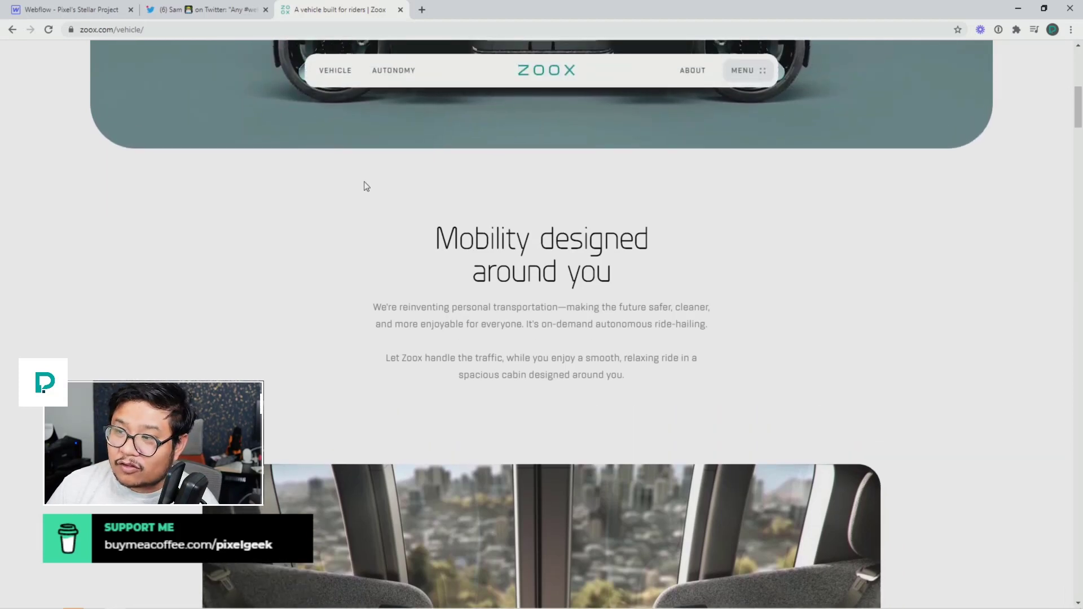
scroll(364, 181, "up", 7)
scroll(364, 181, "up", 2)
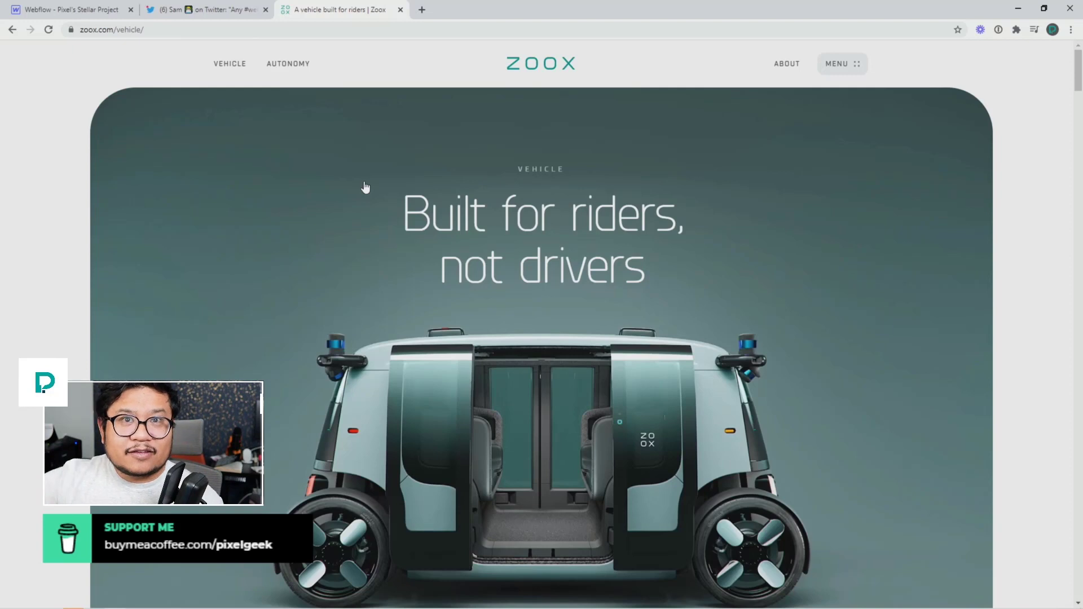
Switch to the Webflow project and add a Navbar element to the blank page's Body.
left_click(66, 11)
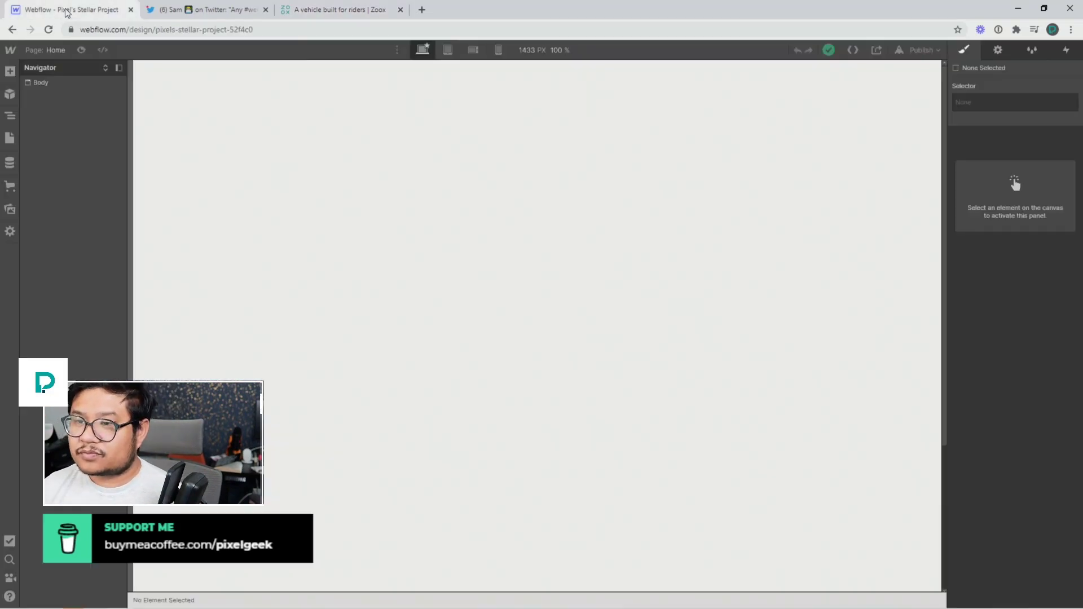
left_click(293, 140)
key("a")
scroll(126, 355, "down", 10)
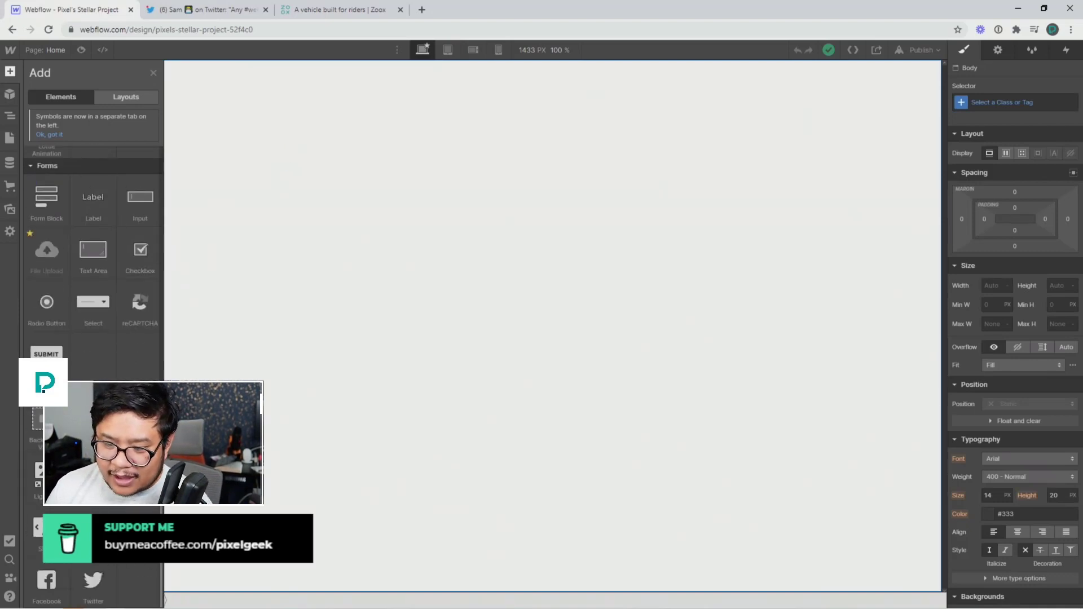
left_click_drag(93, 473, 298, 214)
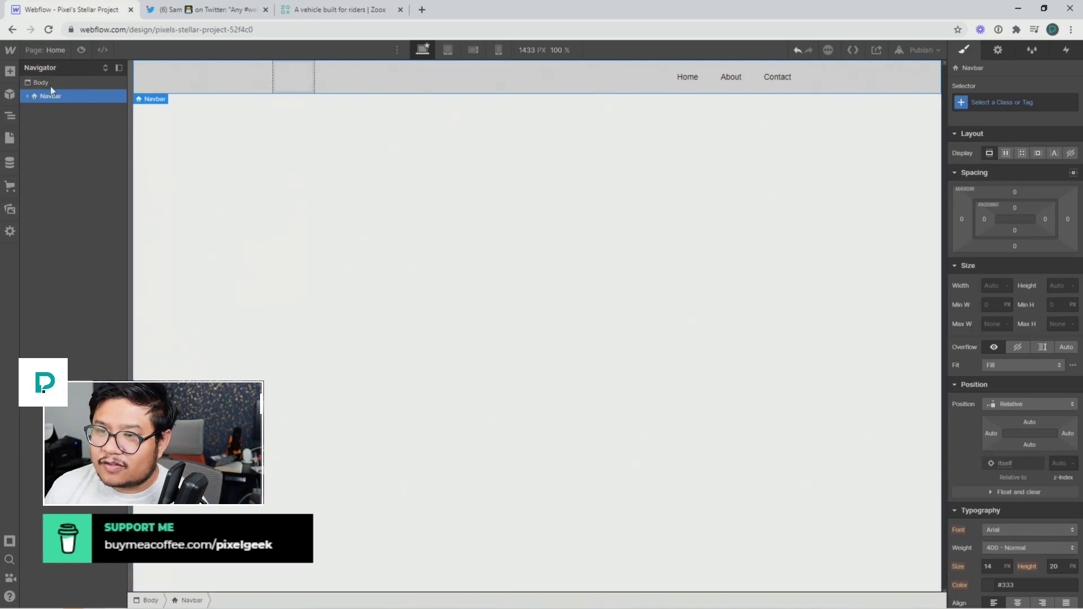
Expand the Navbar's element hierarchy and examine its nested elements enlarged with the Windows Magnifier.
left_click(104, 67)
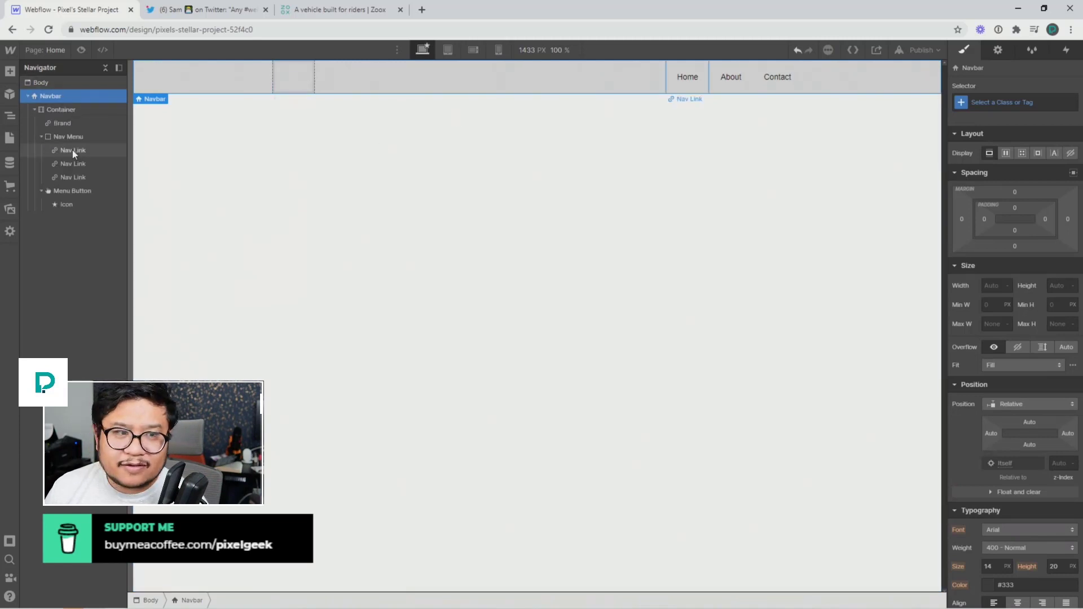
key("ctrl+plus")
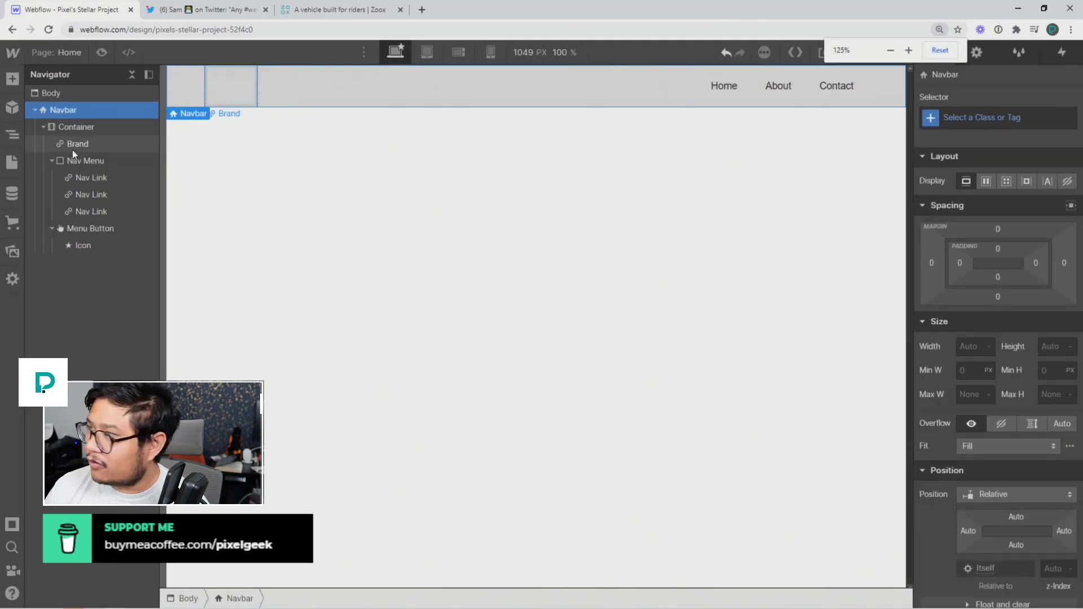
key("ctrl+minus")
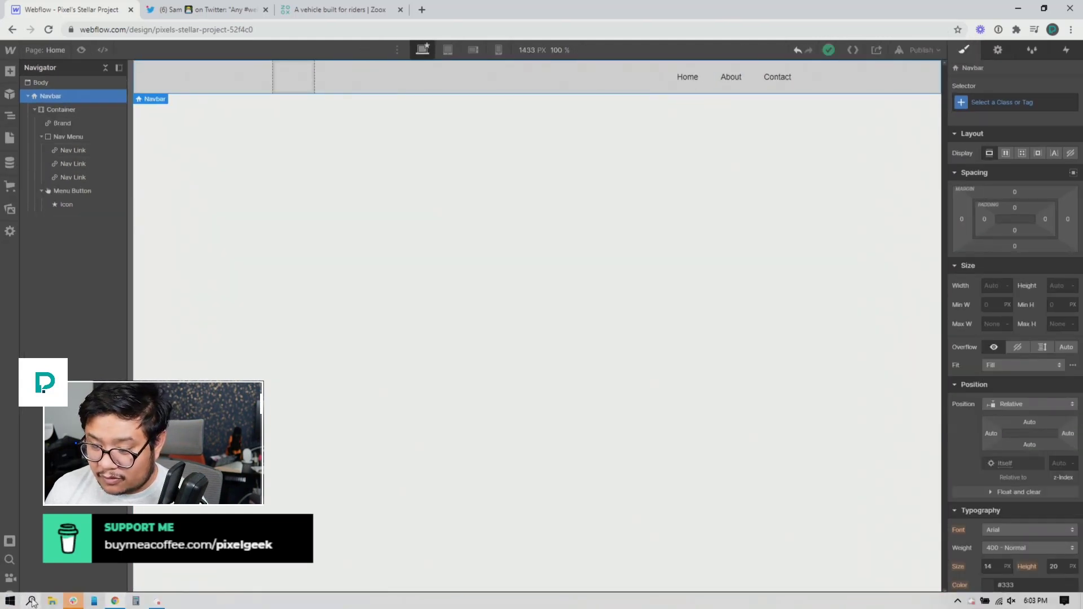
left_click(31, 602)
type("mag")
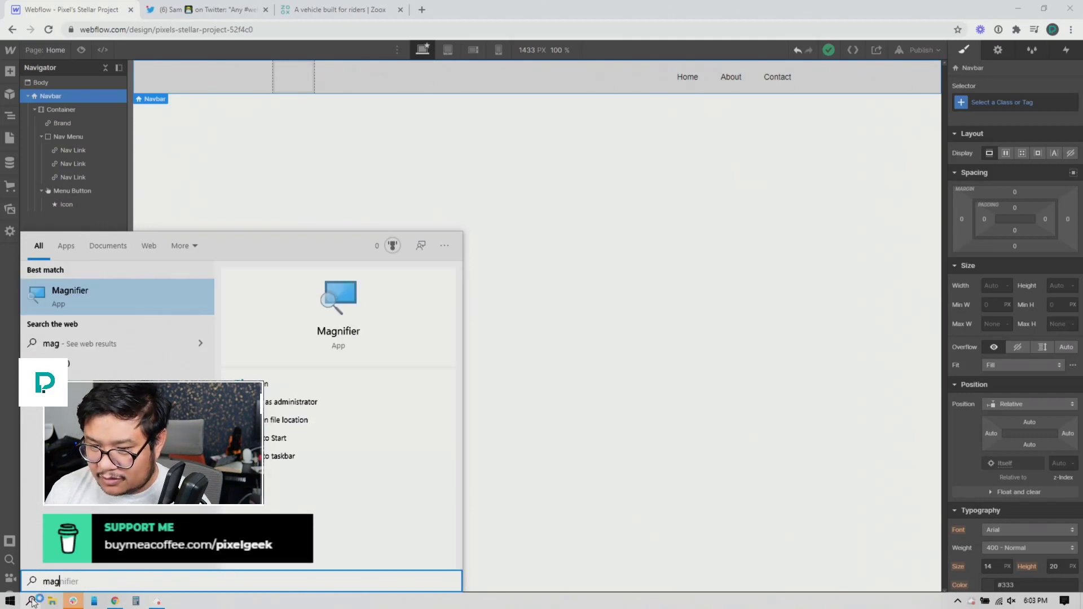
key("Return")
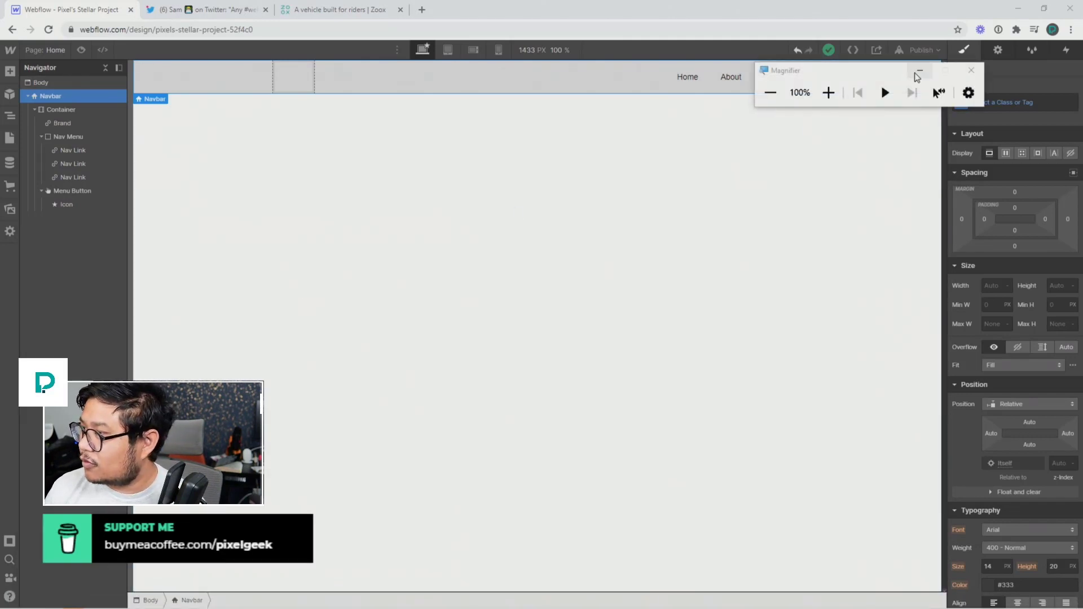
left_click(920, 70)
key("super+plus")
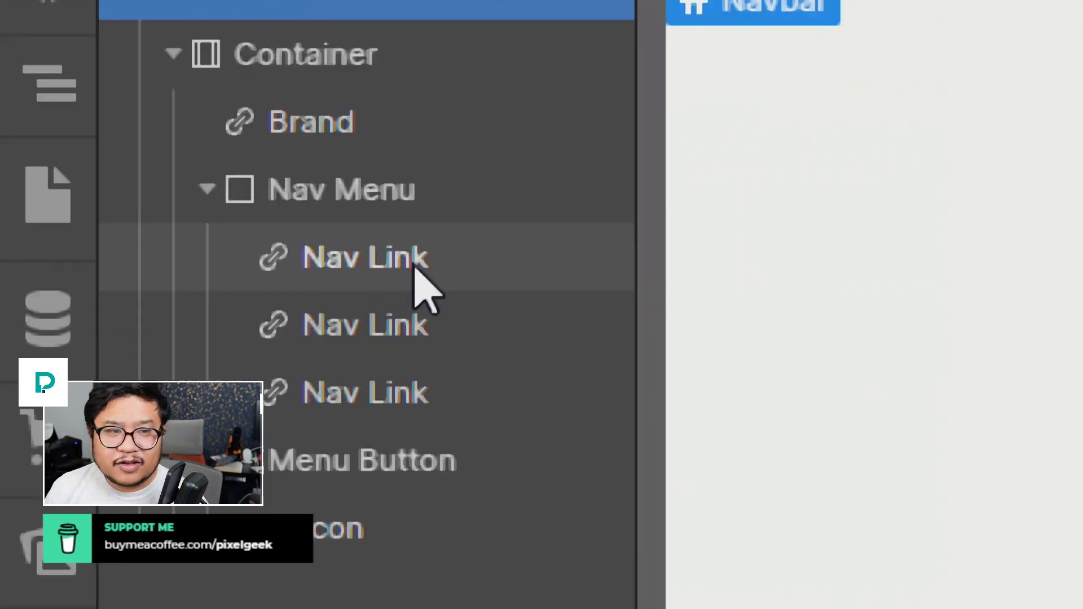
key("super+minus")
key("super+minus")
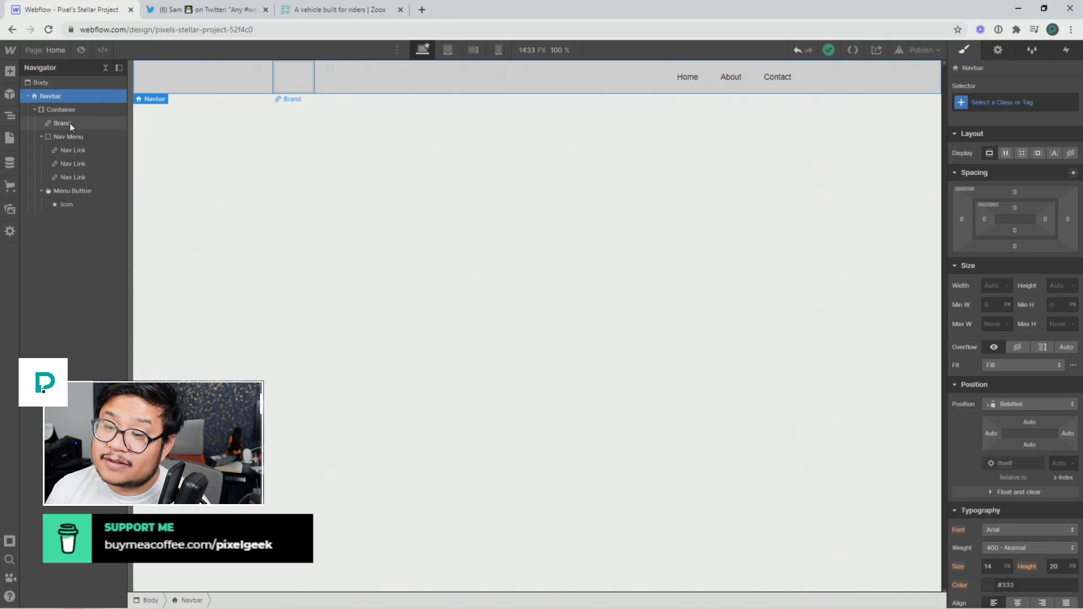
Move the Brand element into the Nav Menu after the second Nav Link and duplicate the last Nav Link.
left_click_drag(54, 122, 81, 164)
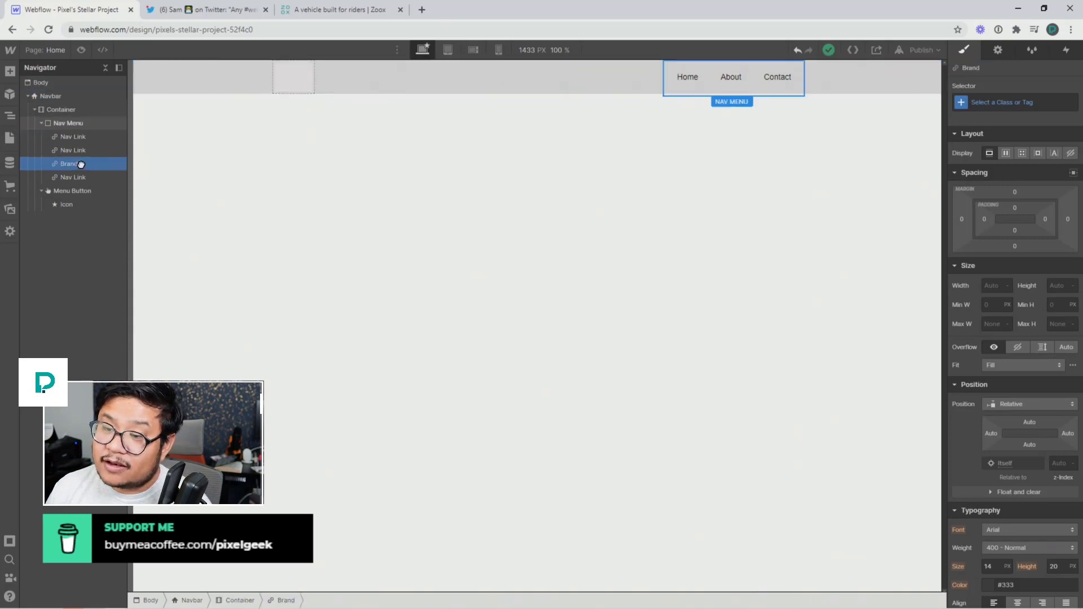
left_click(77, 177)
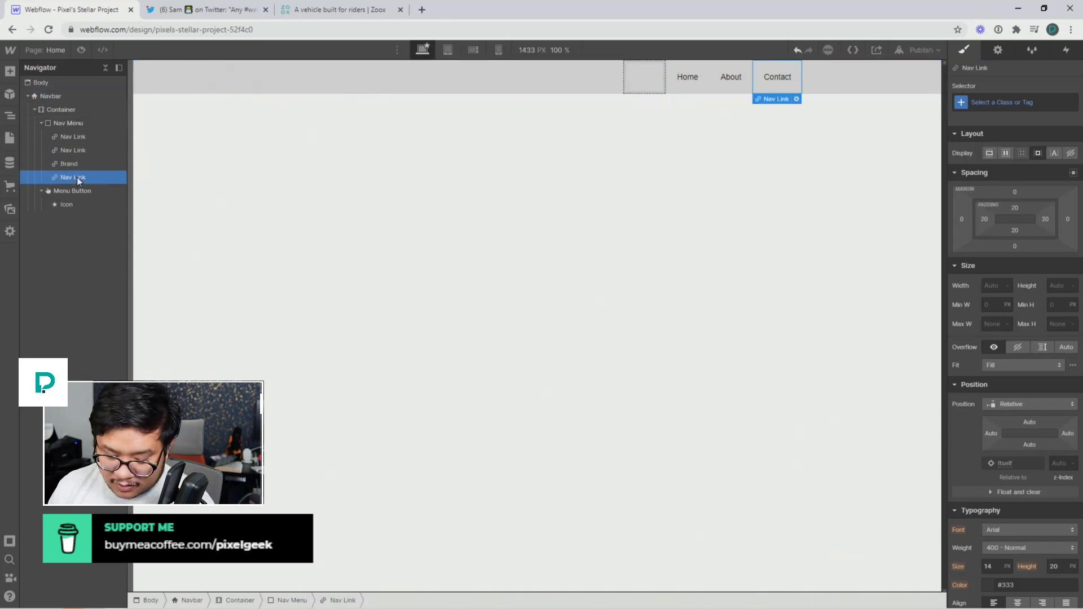
key("ctrl+d")
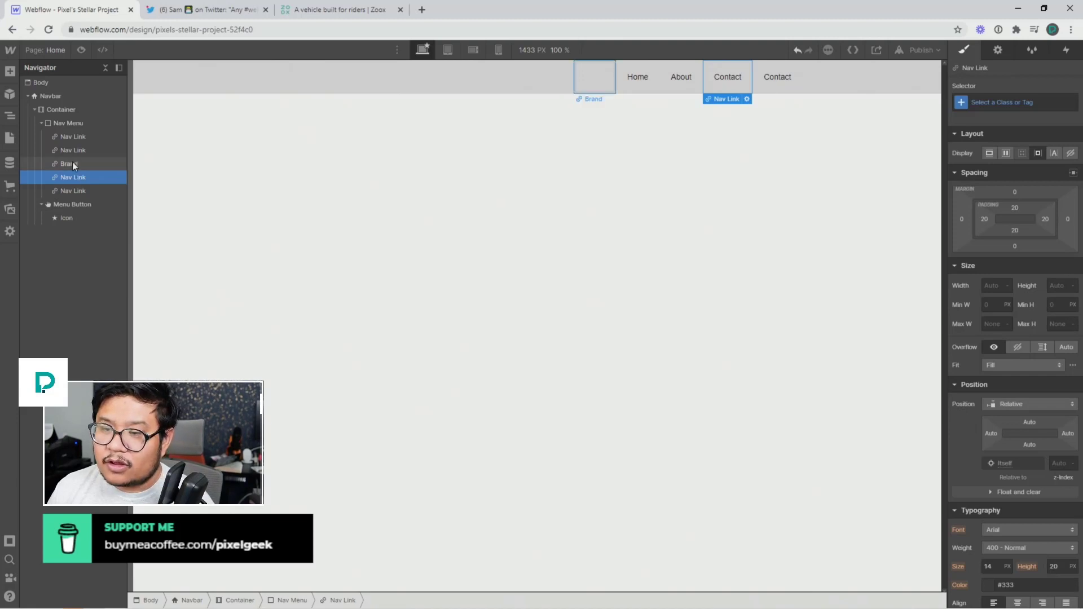
Add a Div Block to the page and nest it inside the Navbar, above the Container.
left_click(60, 109)
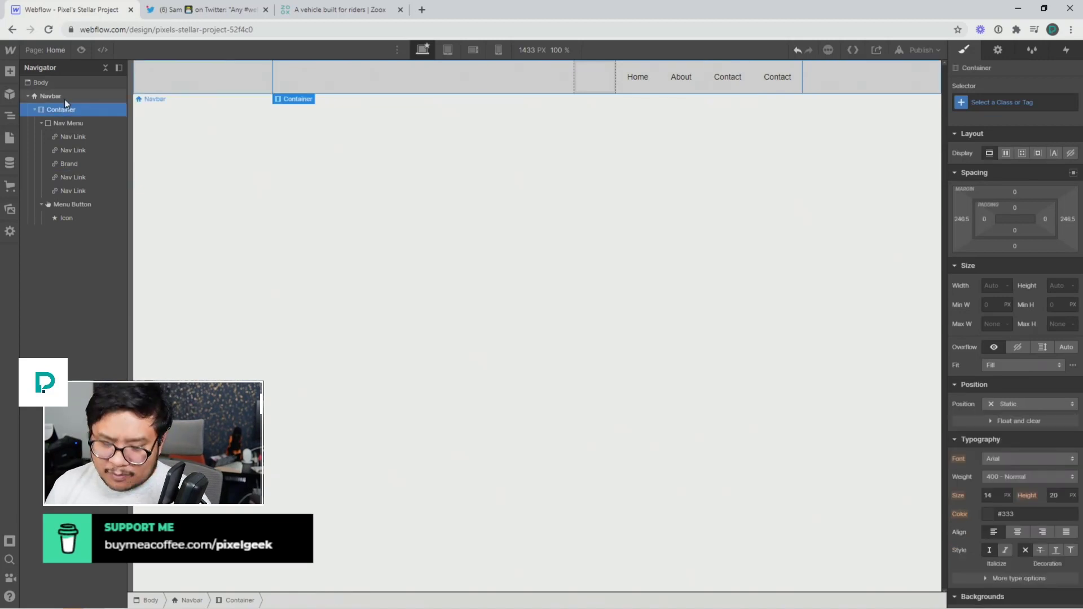
left_click(64, 100)
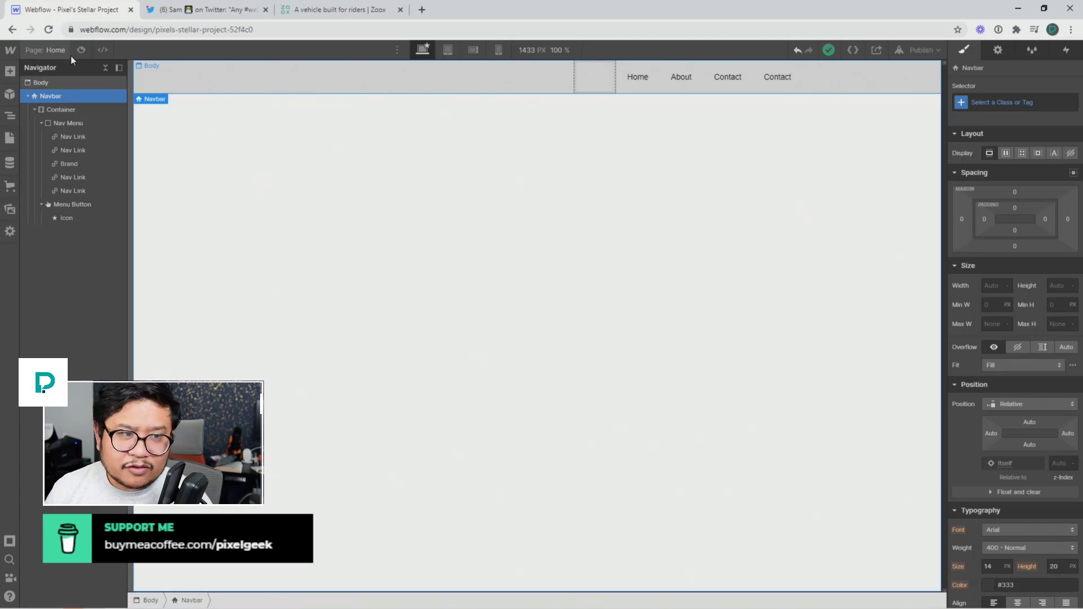
key("ctrl+e")
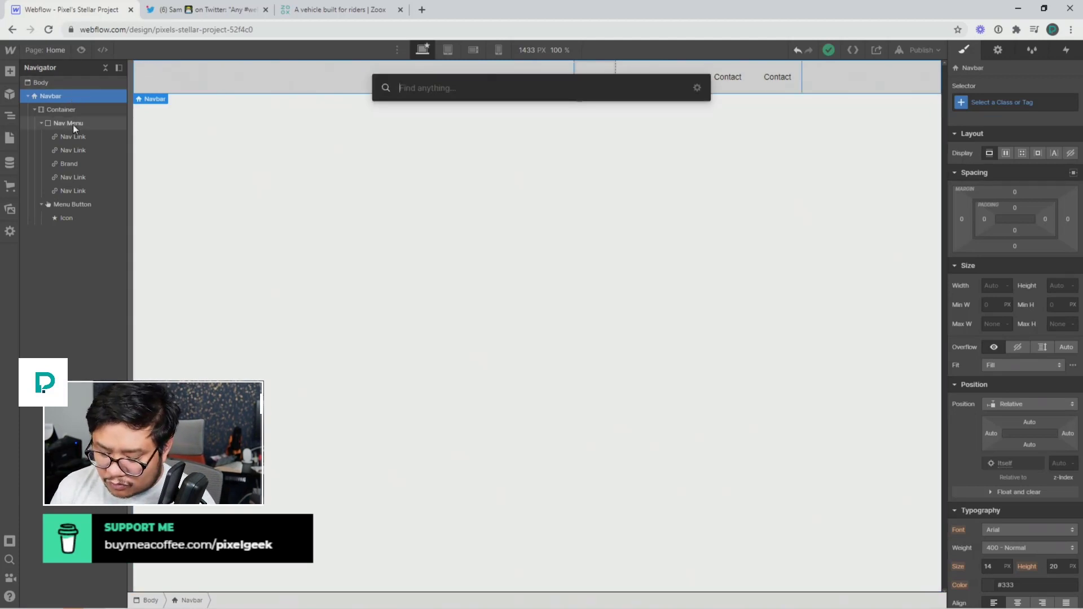
type("div")
key("Return")
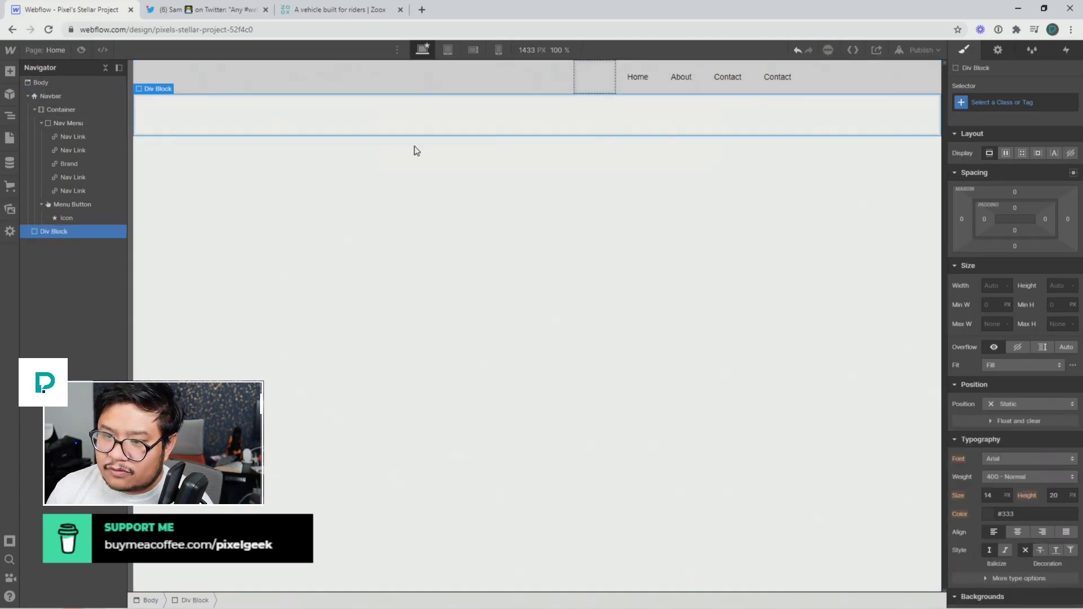
left_click_drag(43, 232, 65, 114)
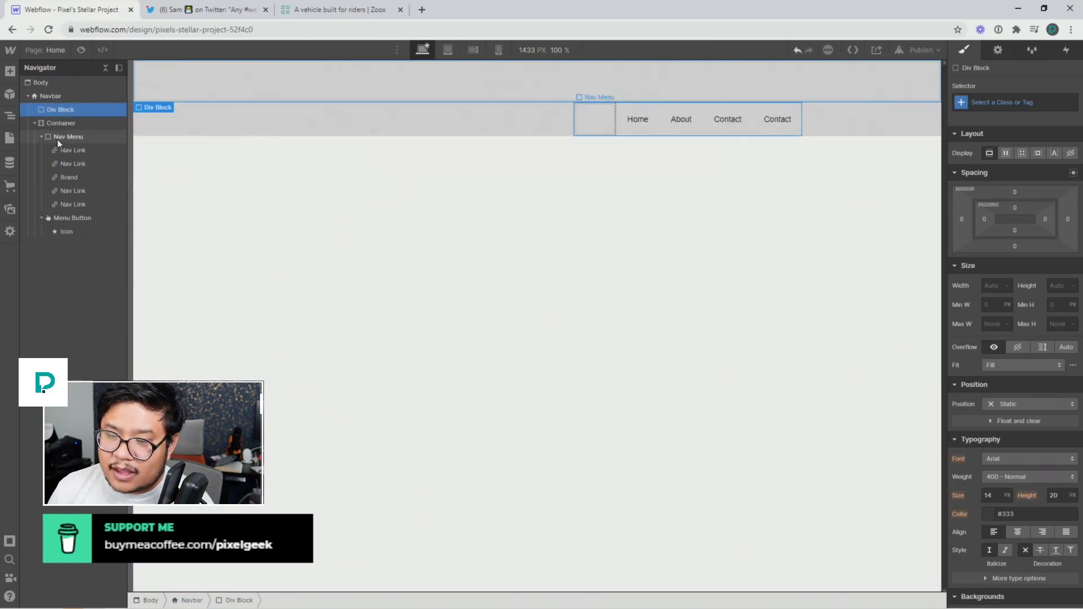
Move the Nav Menu and Menu Button into the Div Block and delete the empty Container.
left_click_drag(49, 136, 77, 137)
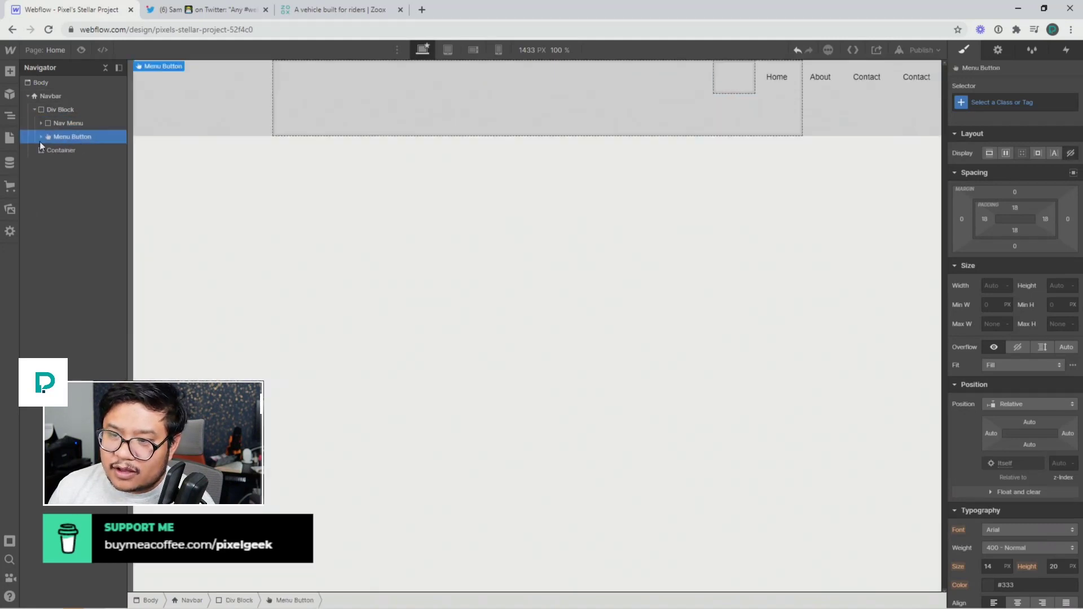
left_click(69, 152)
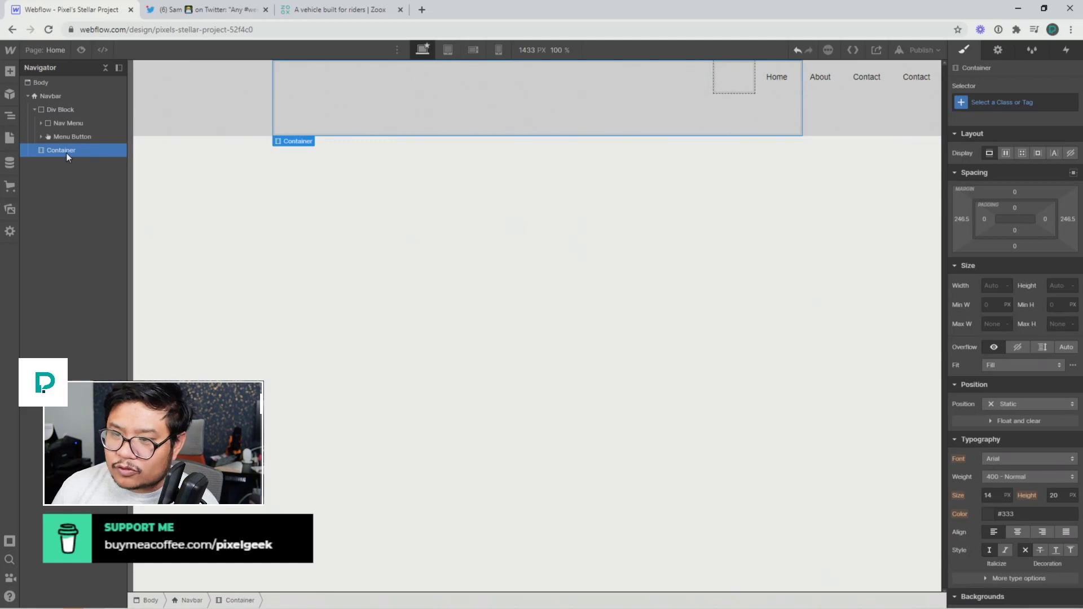
key("Delete")
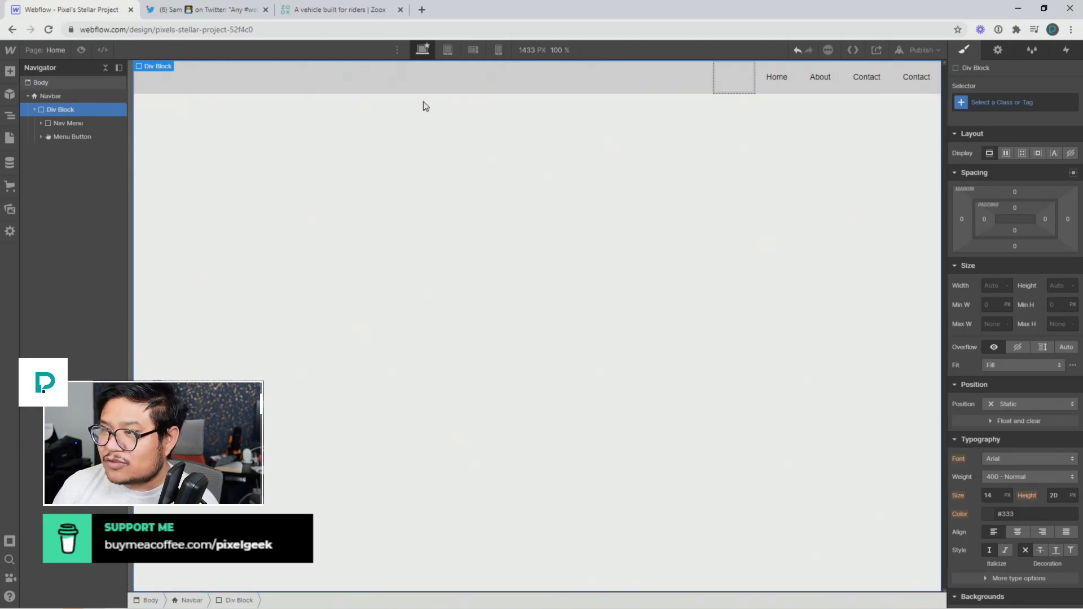
Check the Zoox page's navbar layout for reference and set the Webflow Div Block's width to 1180 px.
left_click(338, 12)
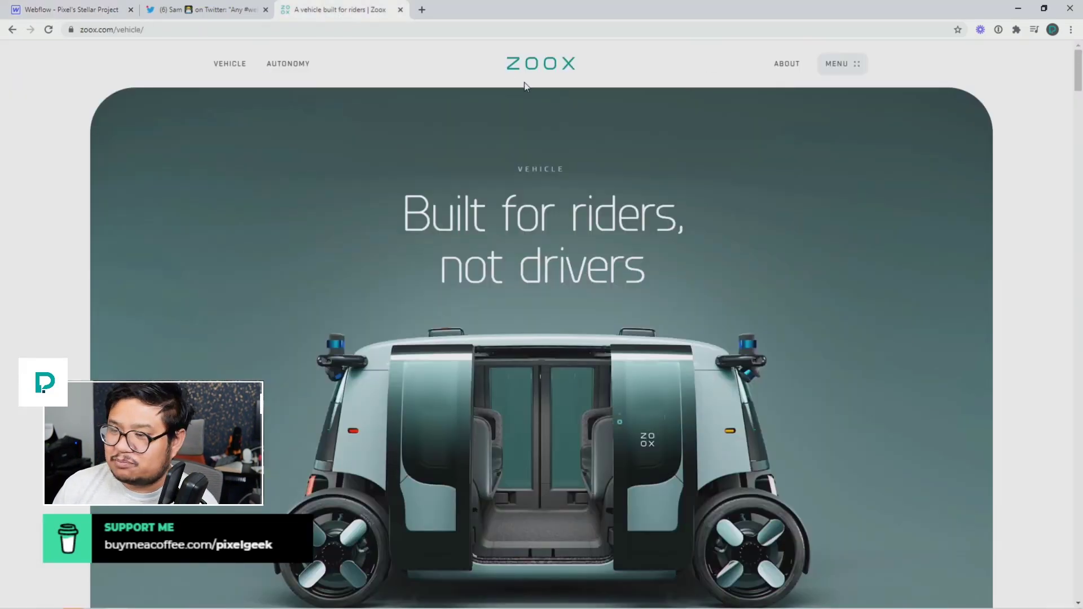
left_click(102, 13)
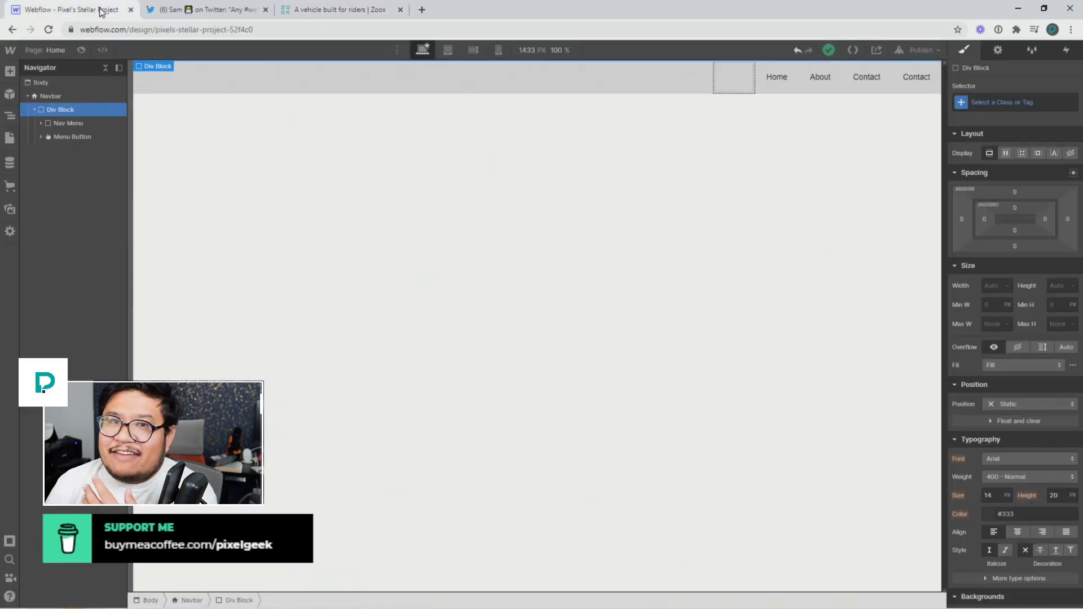
left_click(990, 323)
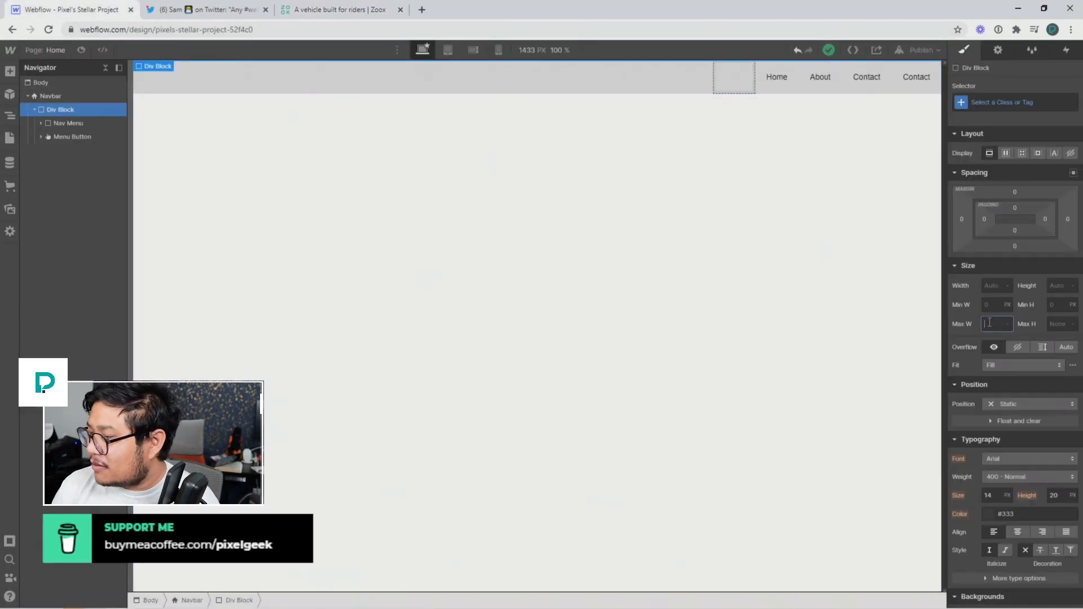
left_click(992, 285)
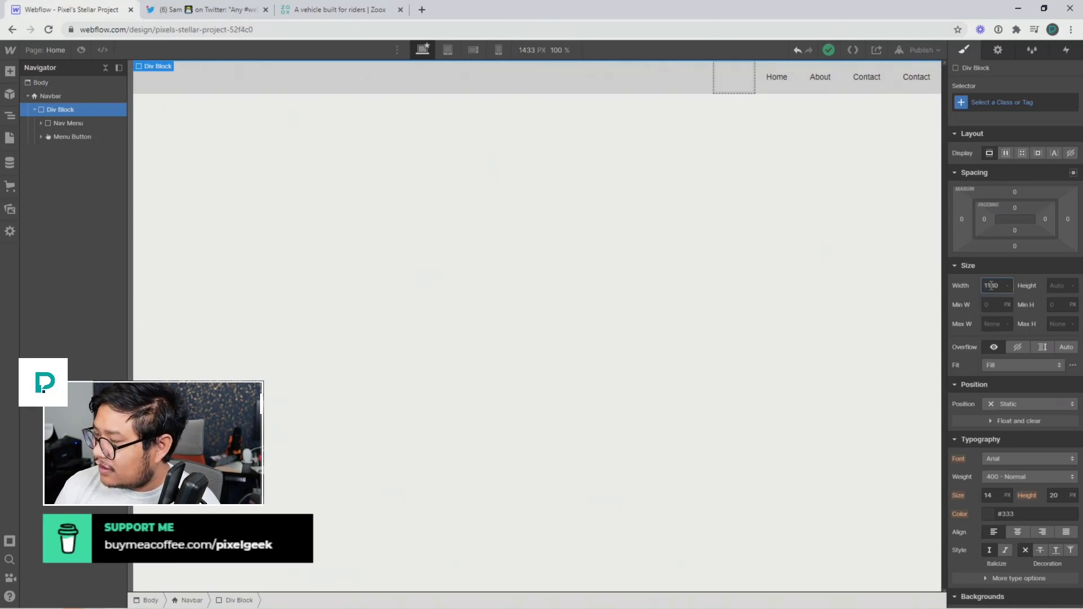
type("1180")
key("Return")
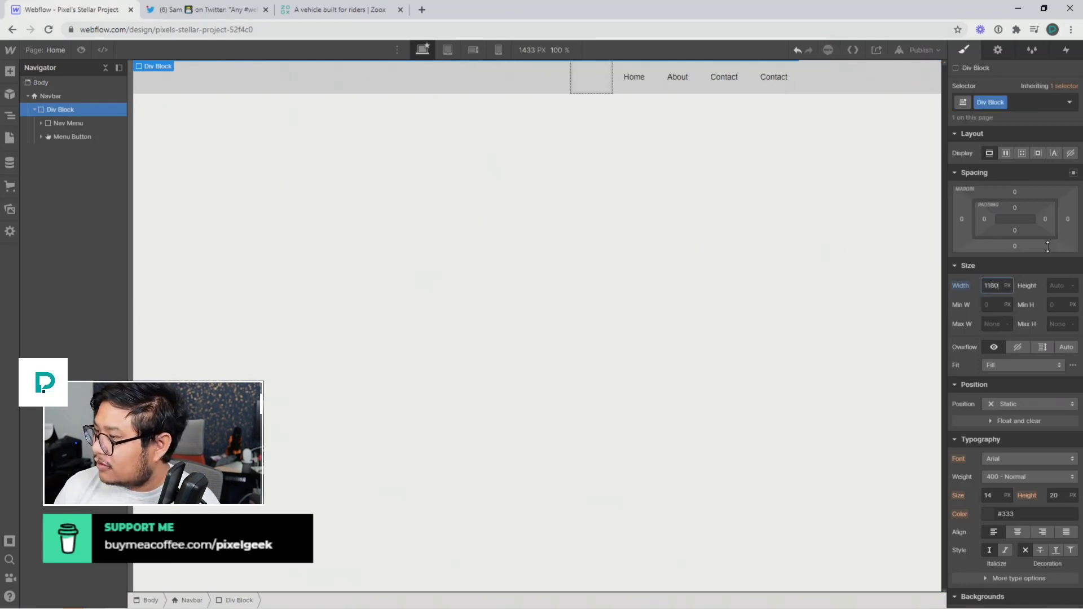
Center the Div Block horizontally with auto side margins and set the Nav Menu's float to none.
left_click(1074, 174)
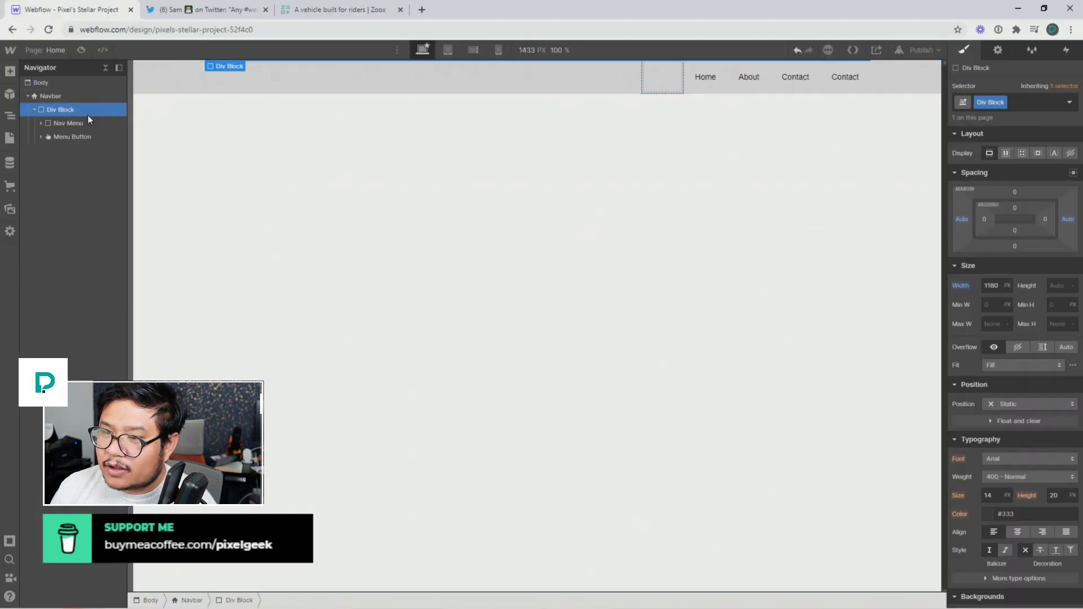
left_click(53, 121)
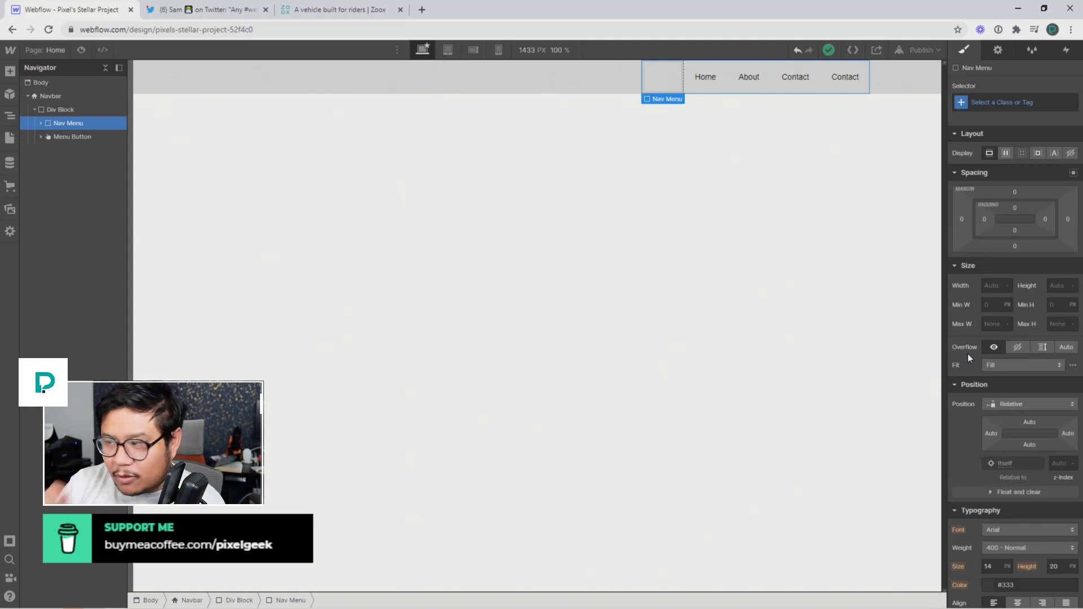
scroll(976, 341, "down", 5)
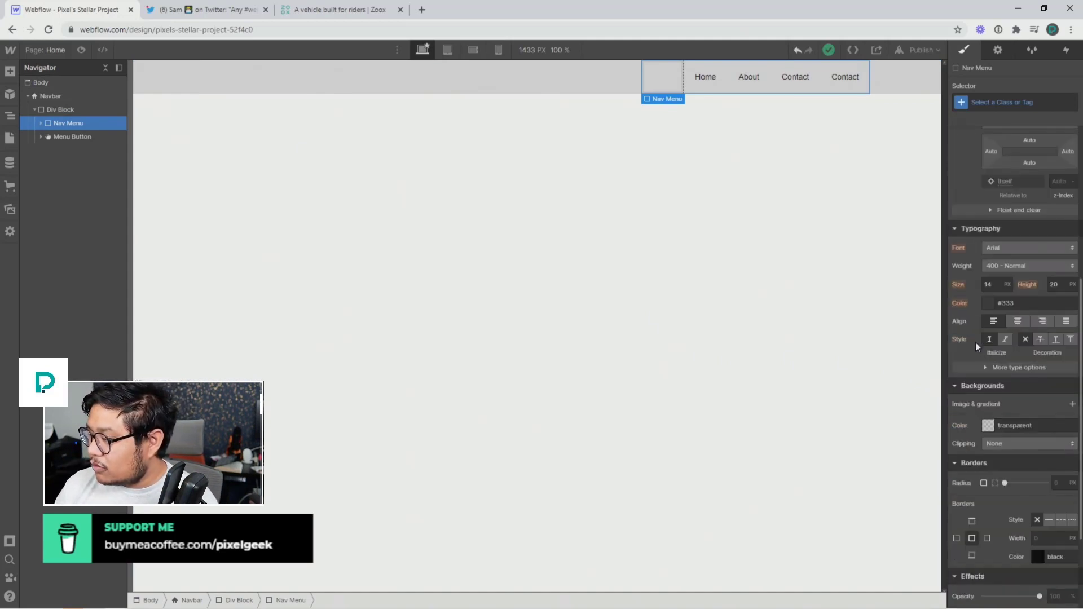
scroll(976, 343, "up", 1)
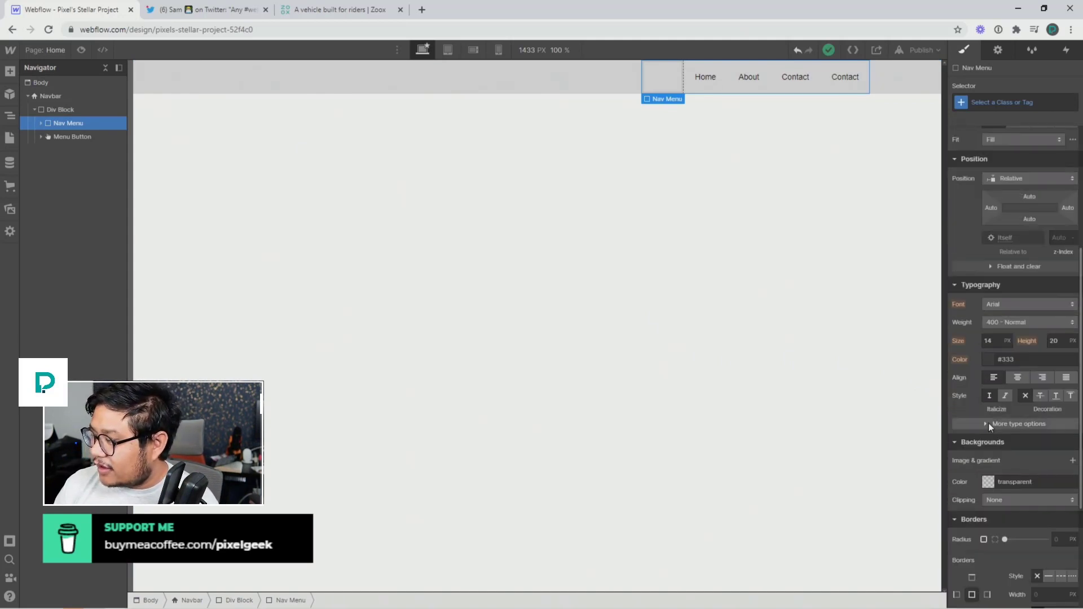
scroll(989, 424, "up", 3)
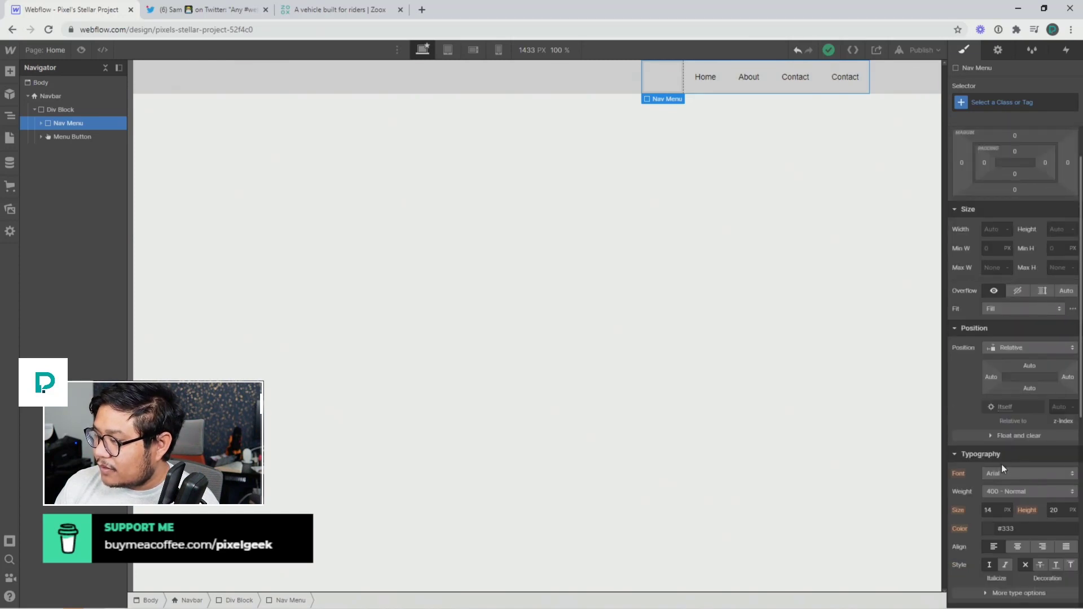
left_click(1010, 438)
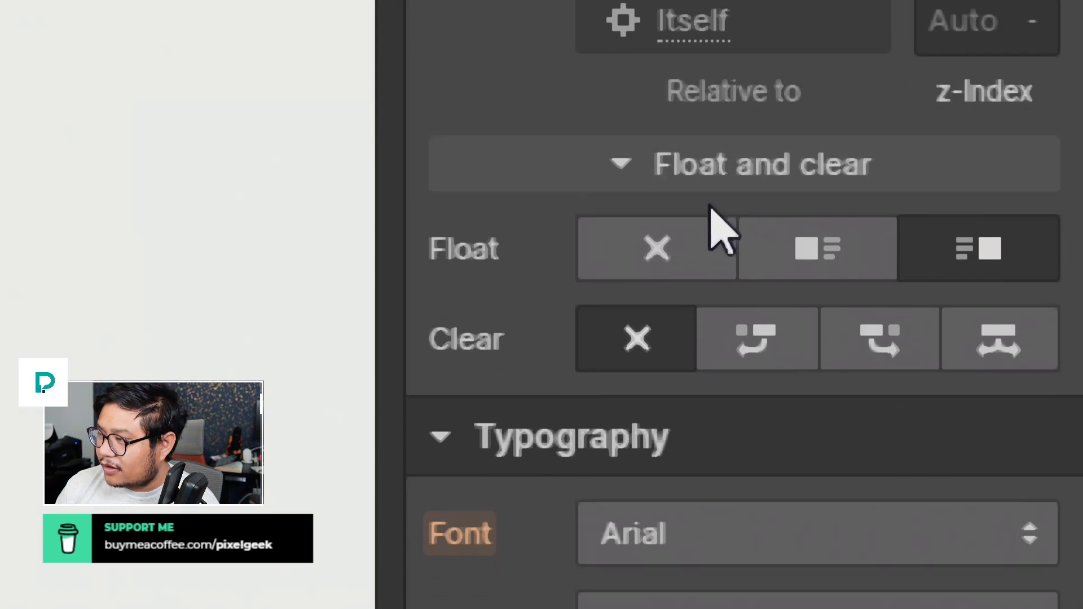
left_click(672, 254)
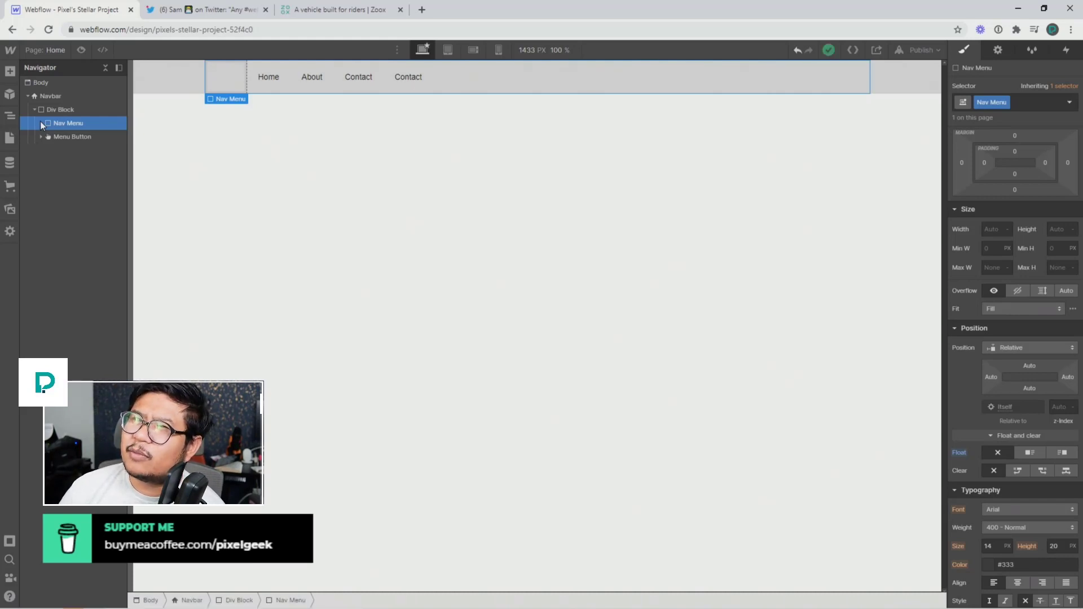
Set the float to none on both the Brand element and the Menu Button.
left_click(41, 123)
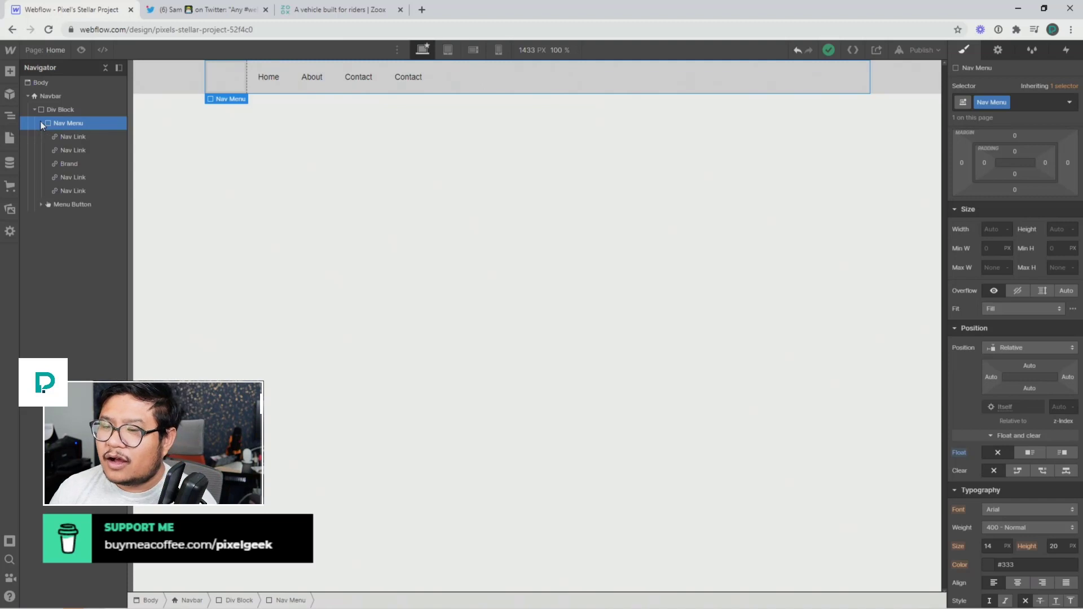
left_click(41, 123)
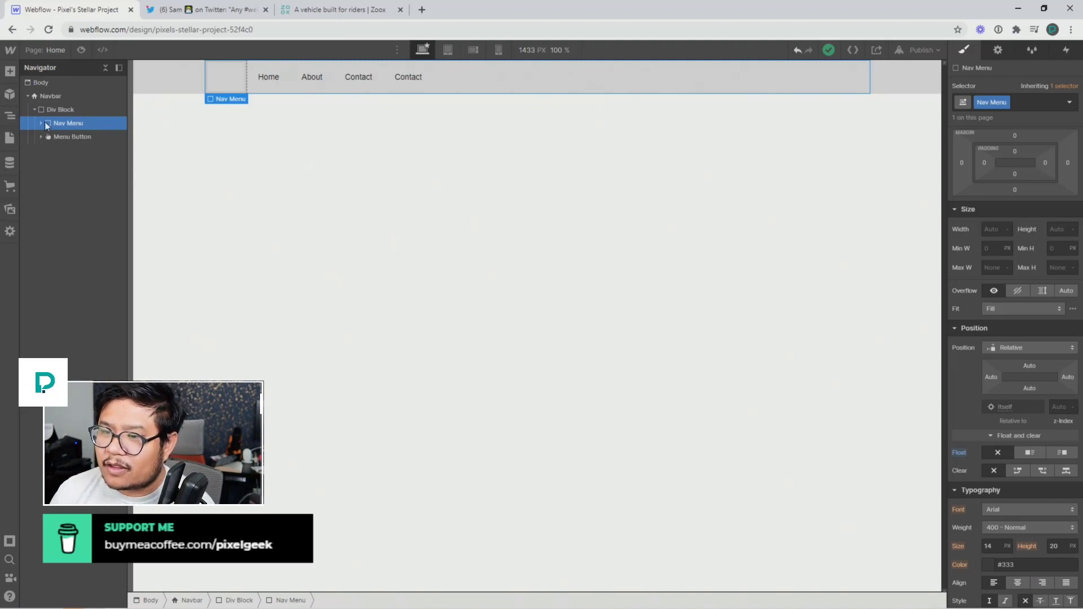
left_click(42, 122)
left_click(77, 165)
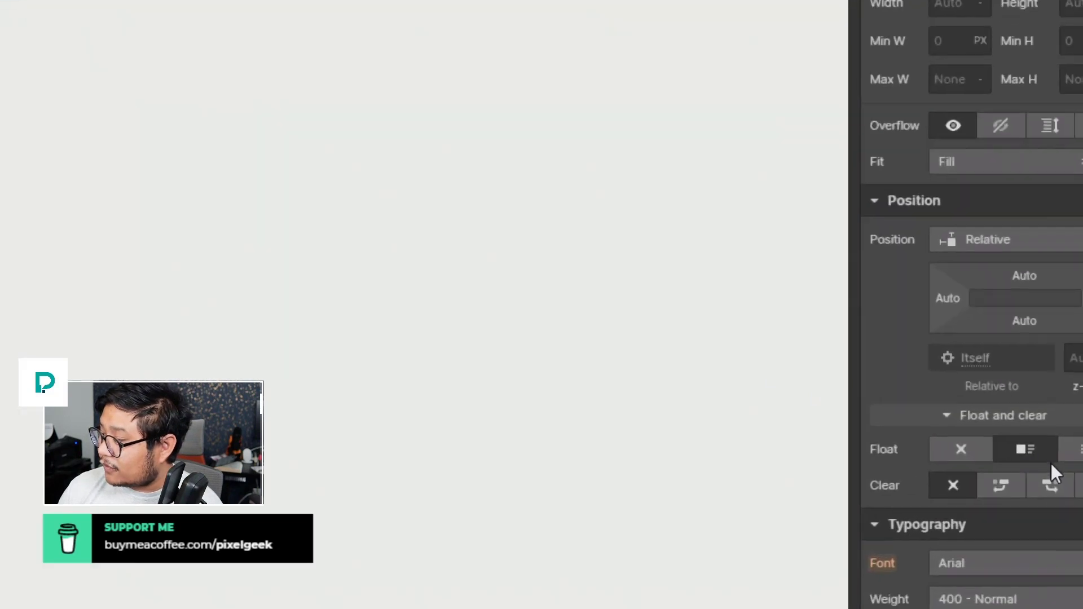
left_click(799, 434)
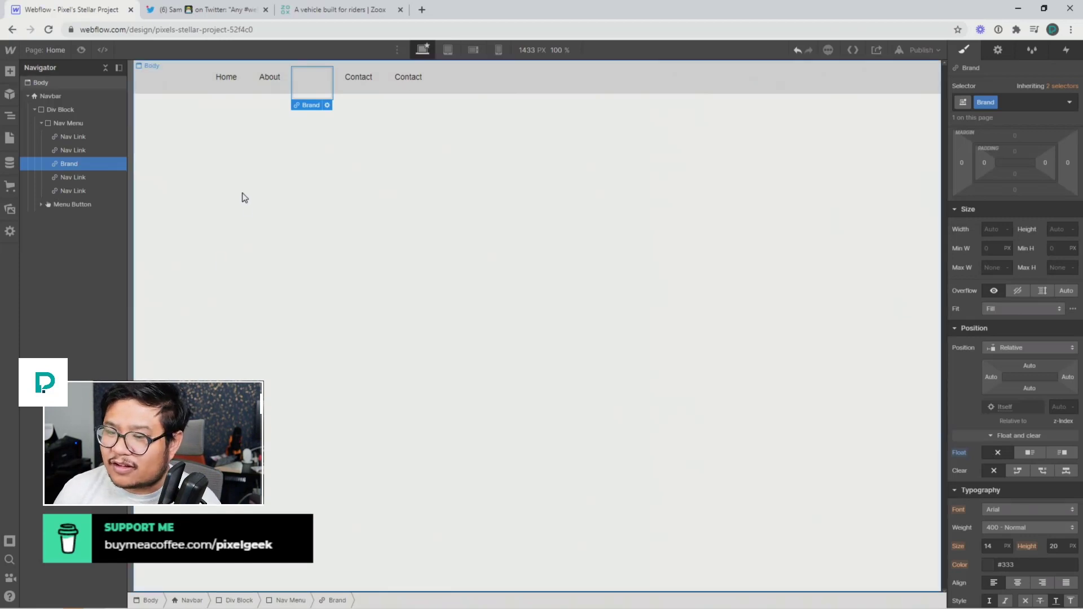
left_click(77, 206)
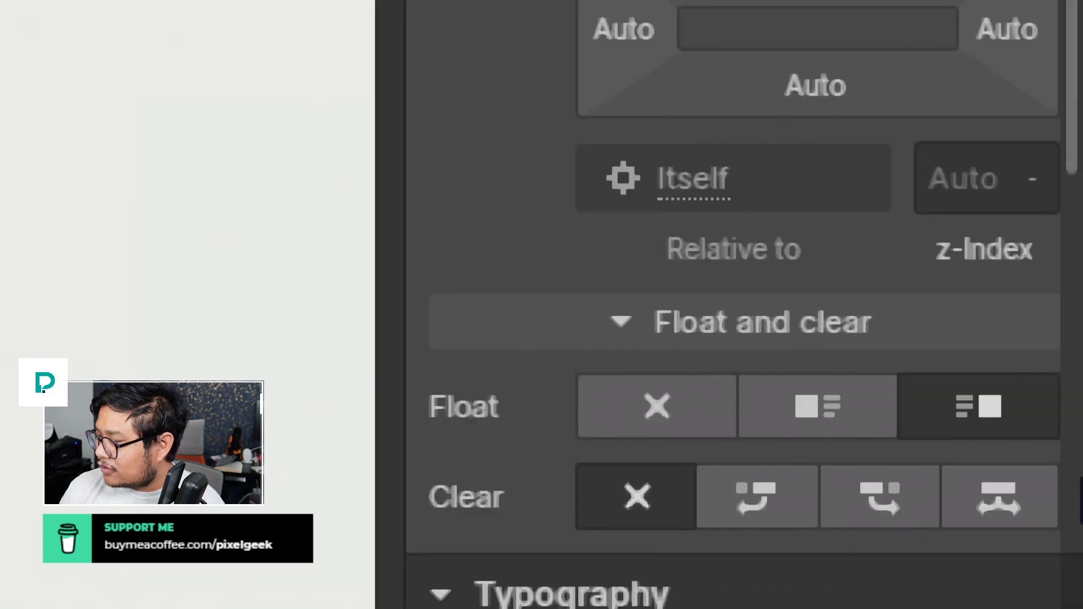
left_click(637, 406)
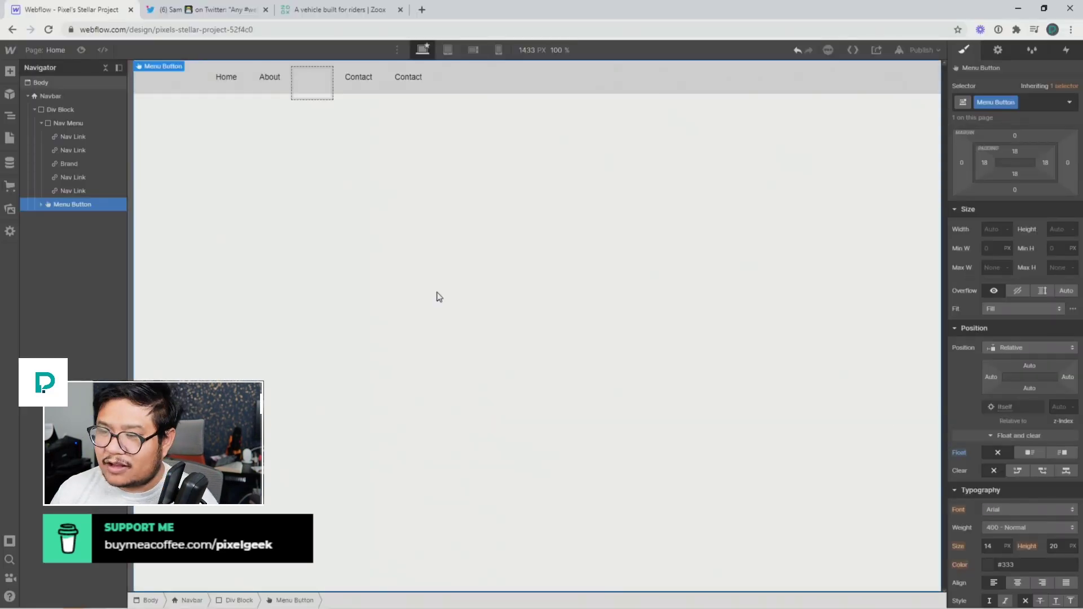
Set the Brand element's display to inline-block.
left_click(79, 165)
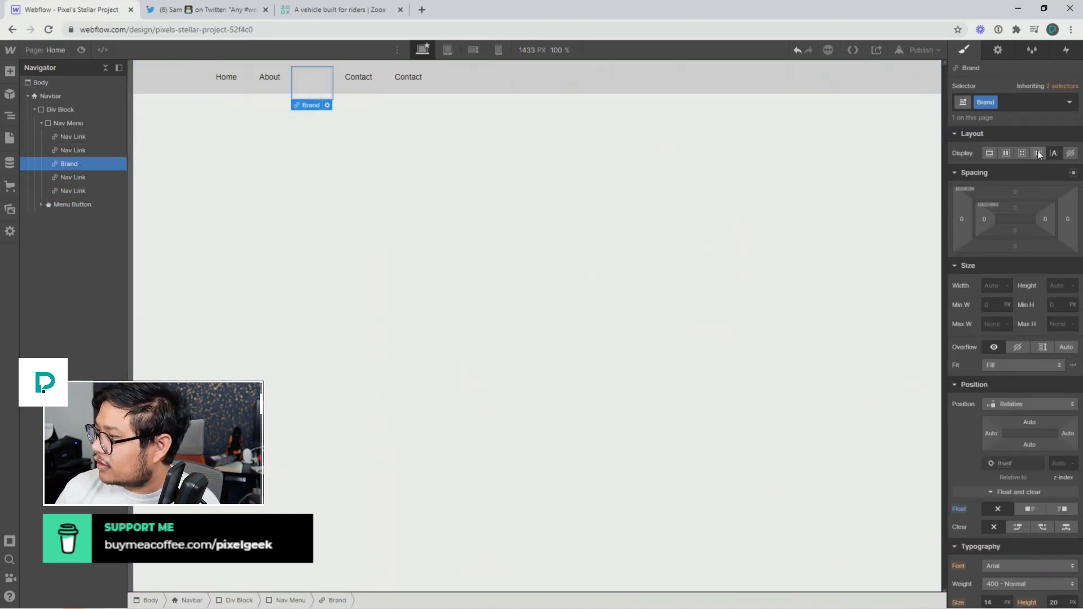
left_click(1038, 153)
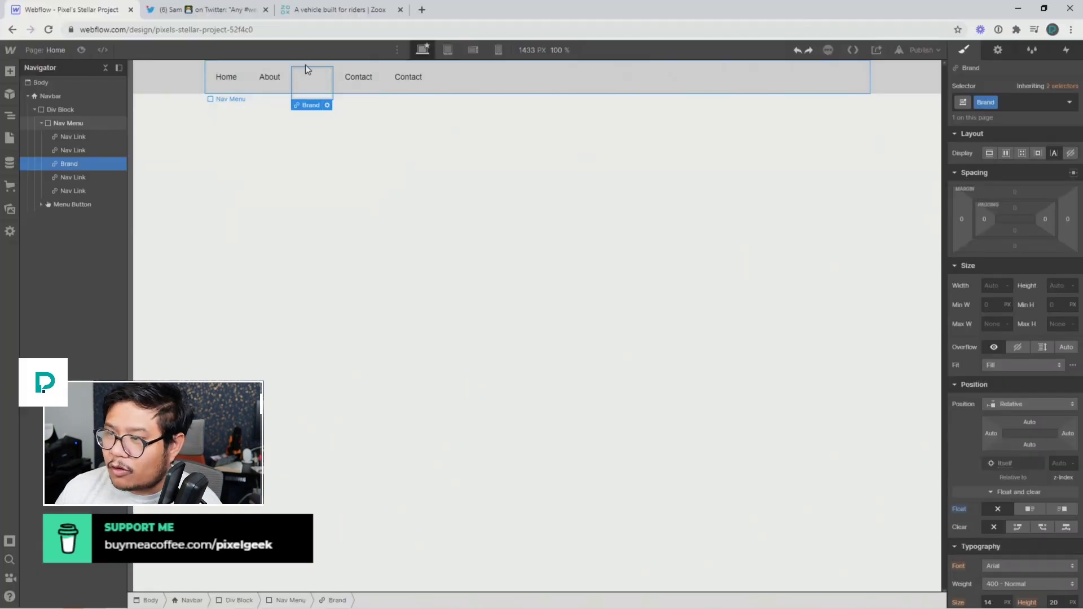
left_click(1038, 153)
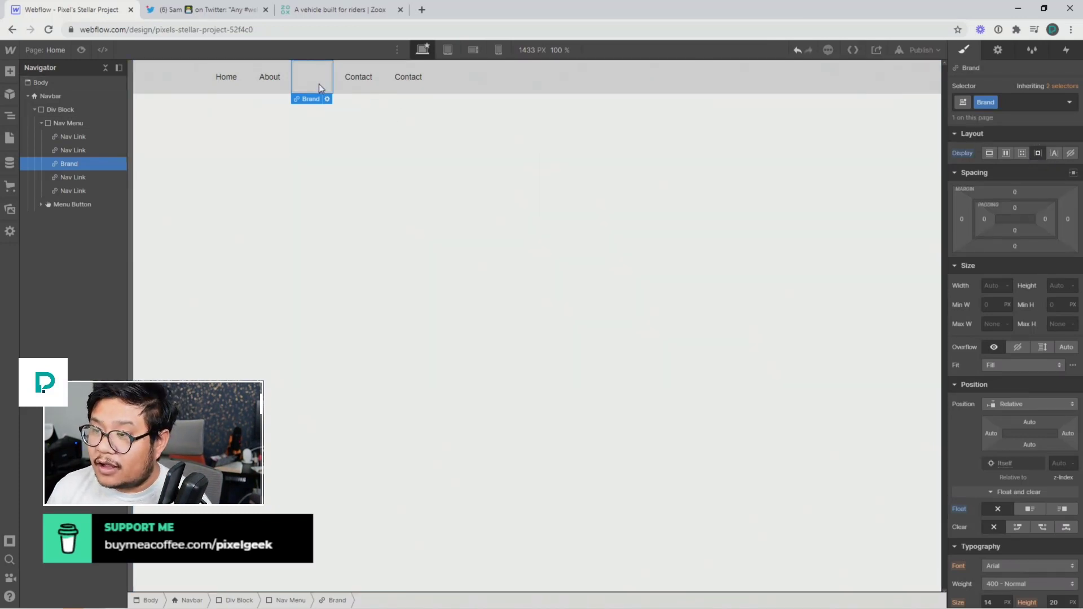
Insert a placeholder Image inside the Brand element and scale it down to about half its size.
key("ctrl+e")
type("image")
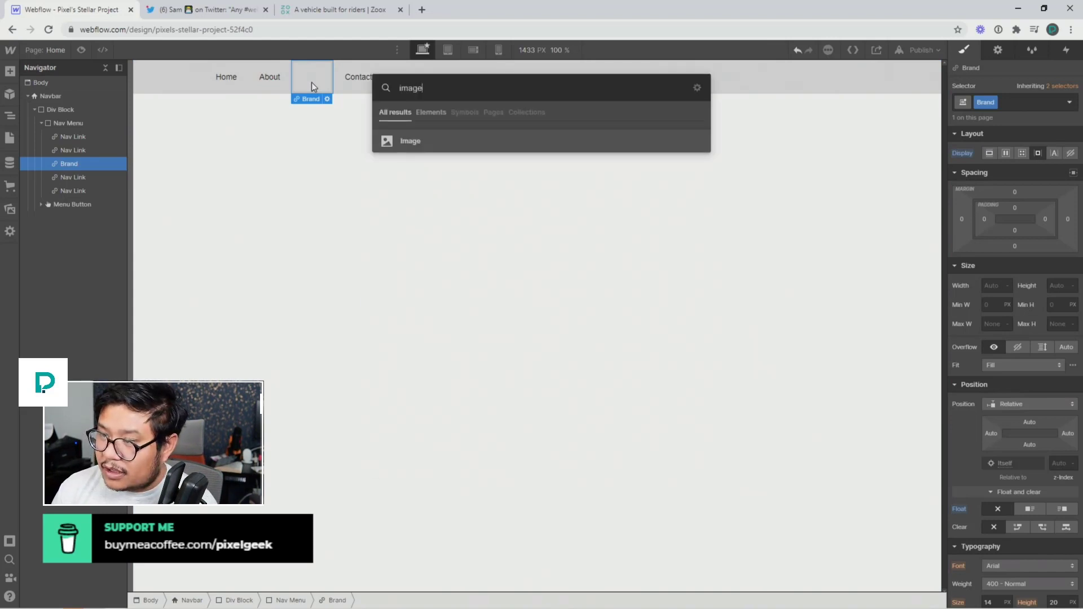
key("Return")
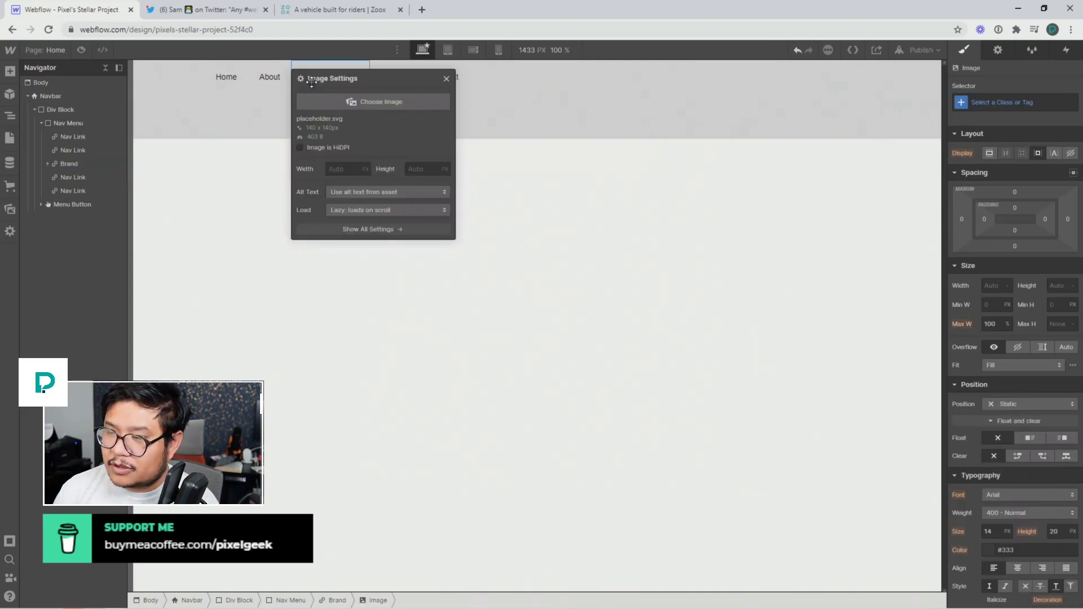
left_click(447, 79)
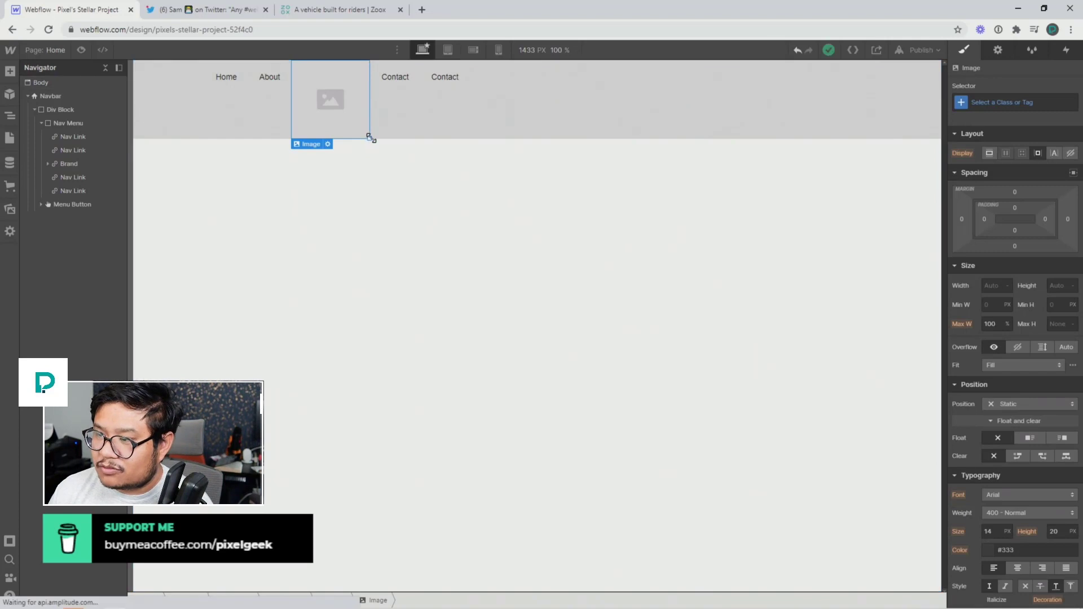
left_click_drag(370, 139, 330, 96)
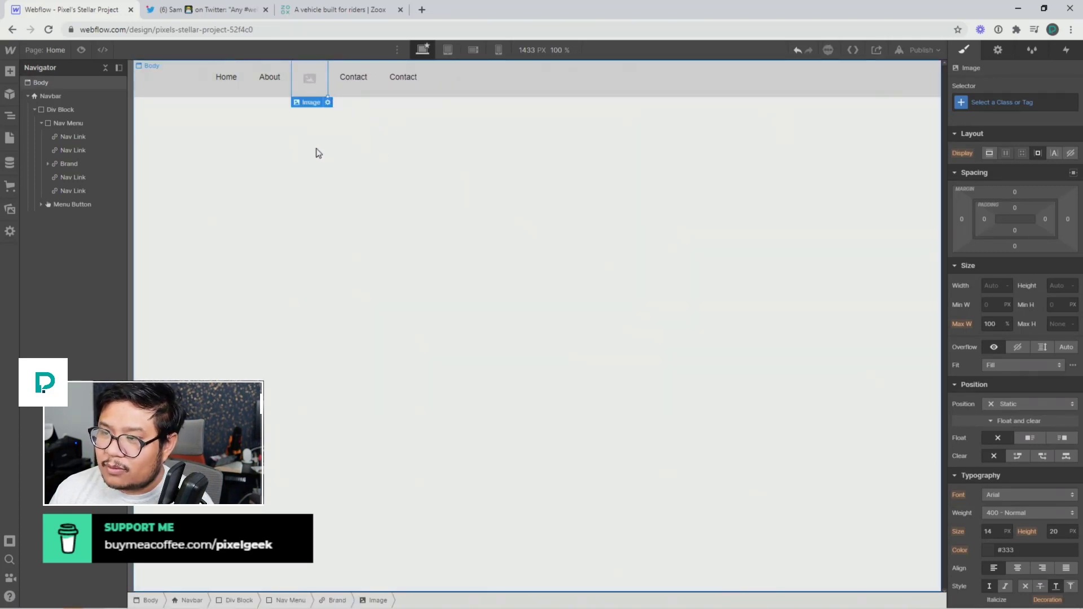
Make the Nav Menu a horizontal flex layout with its children justified space between.
left_click(75, 122)
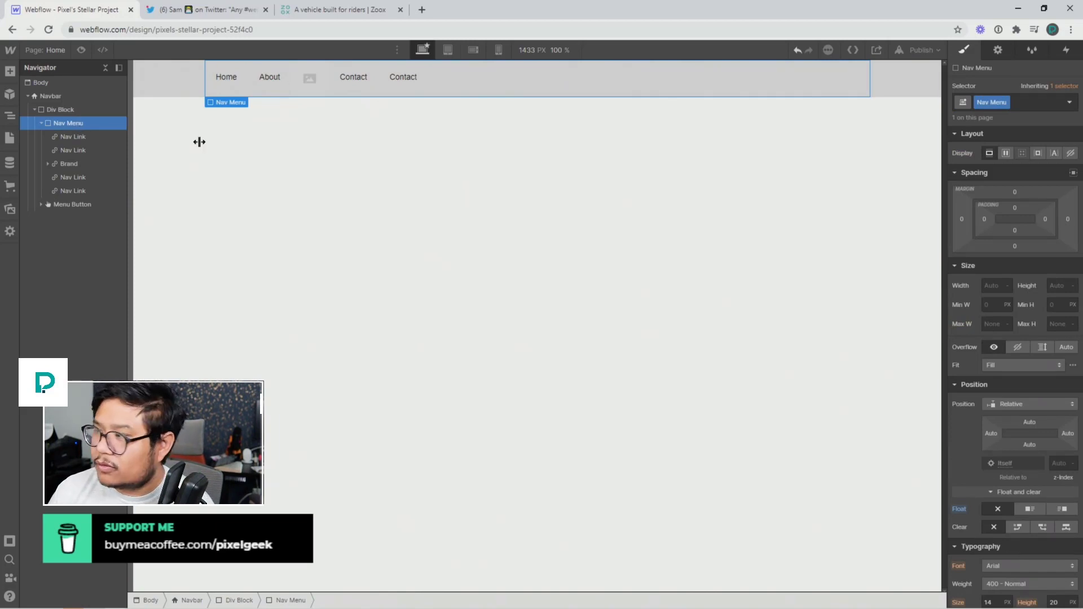
left_click(1006, 153)
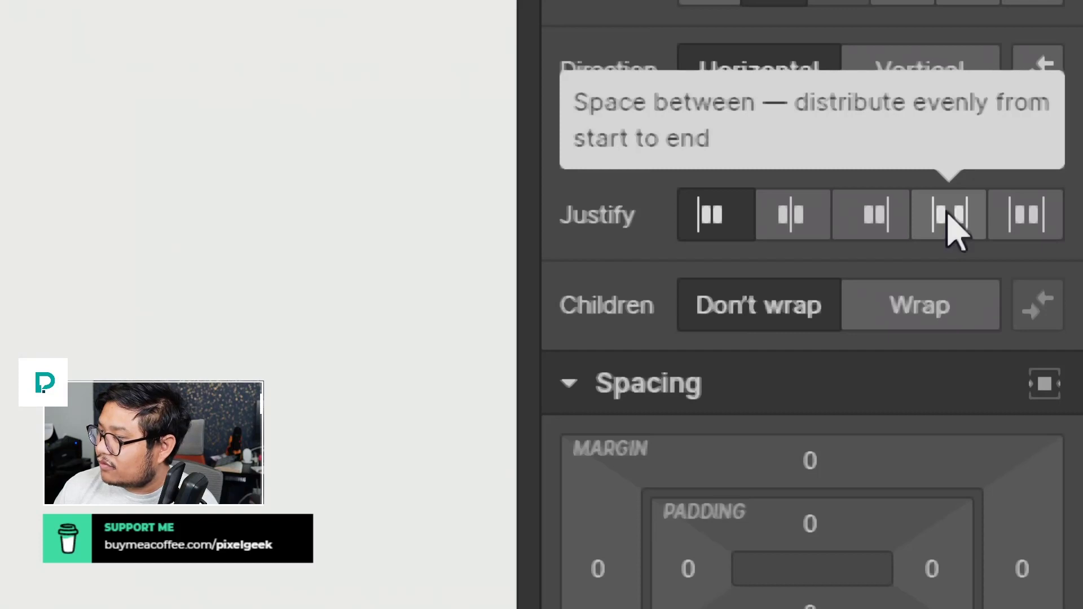
left_click(948, 215)
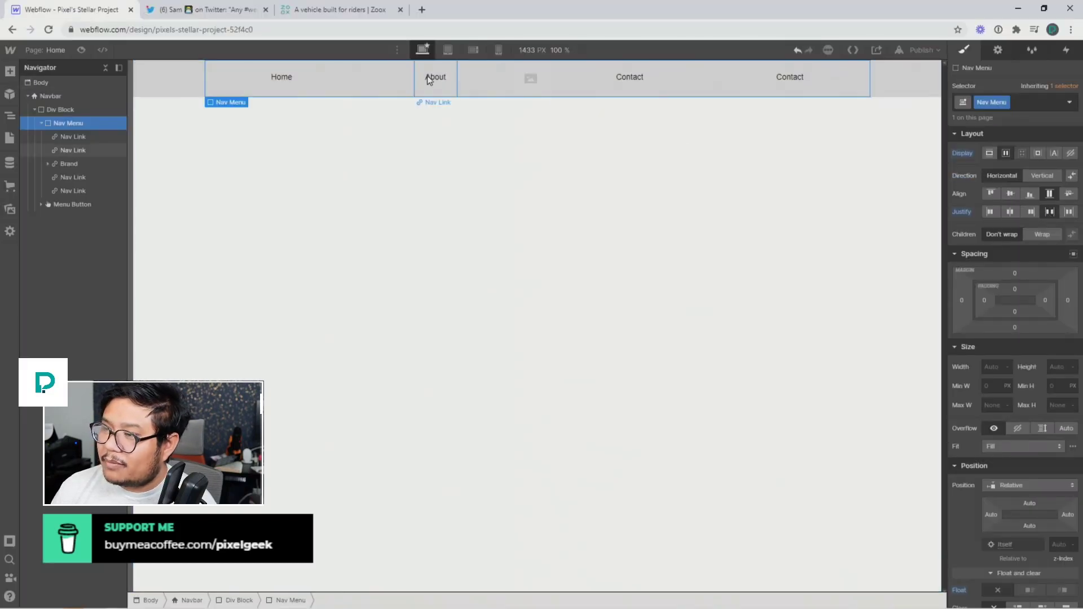
Check the Zoox navbar for reference and group the Home and About links in a new Div Block before the Brand.
left_click(339, 10)
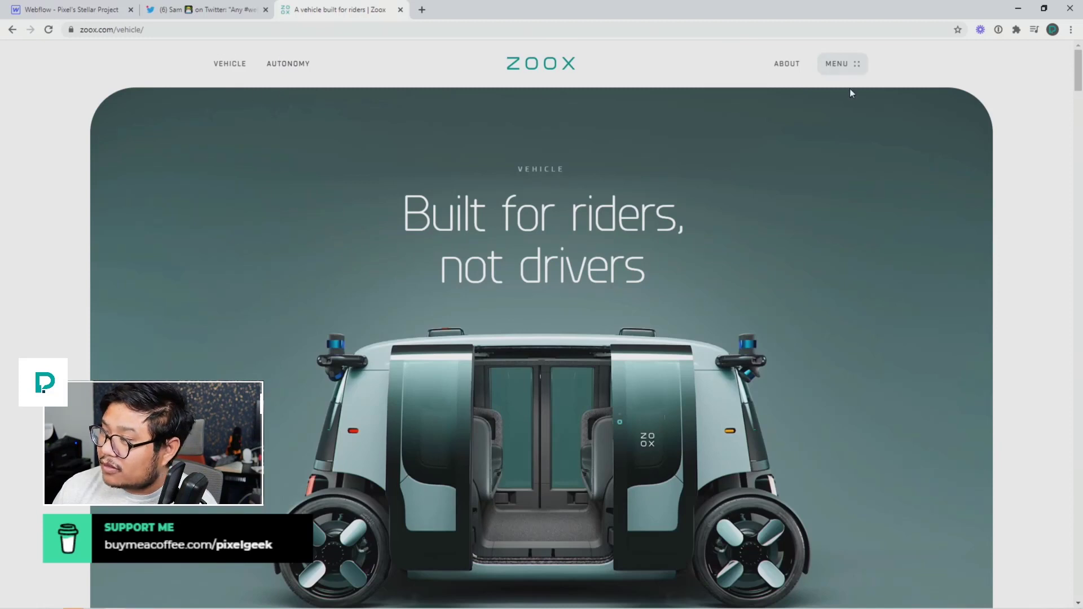
left_click(97, 18)
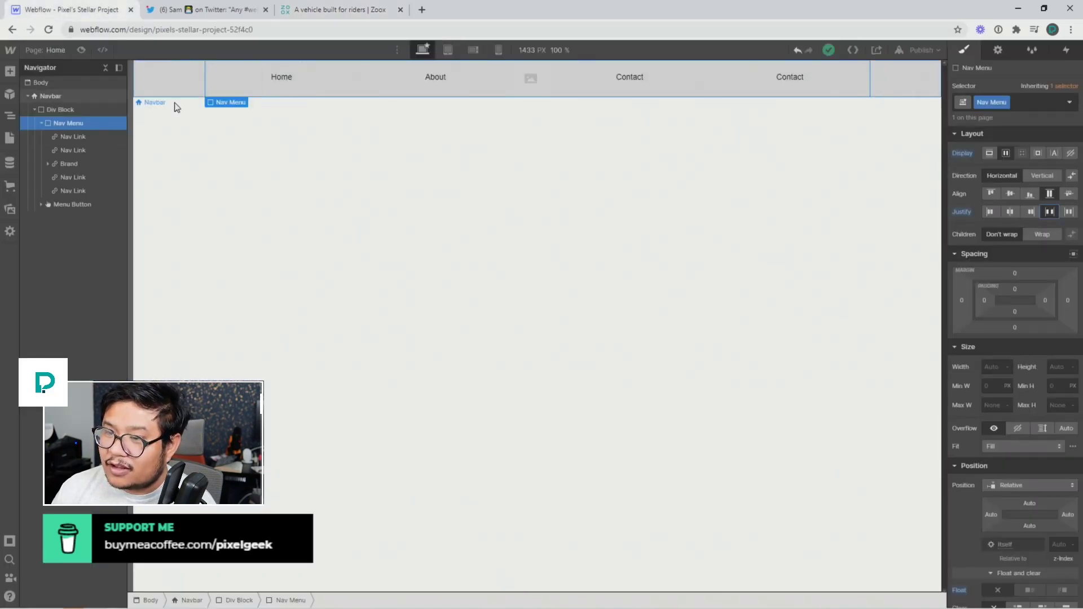
left_click(63, 140)
key("ctrl+e")
key("Return")
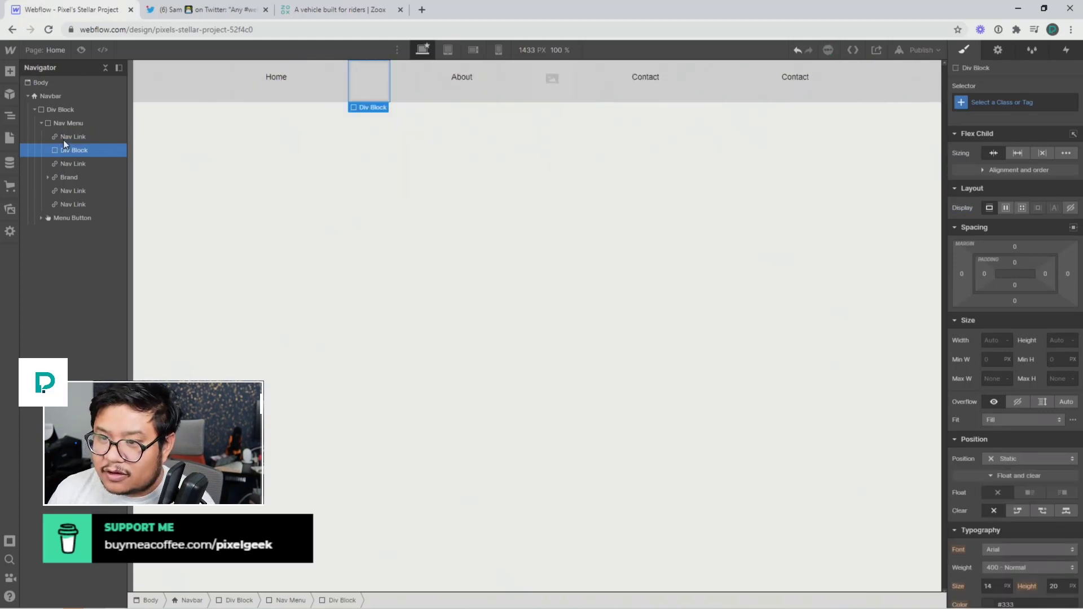
left_click_drag(124, 137, 80, 177)
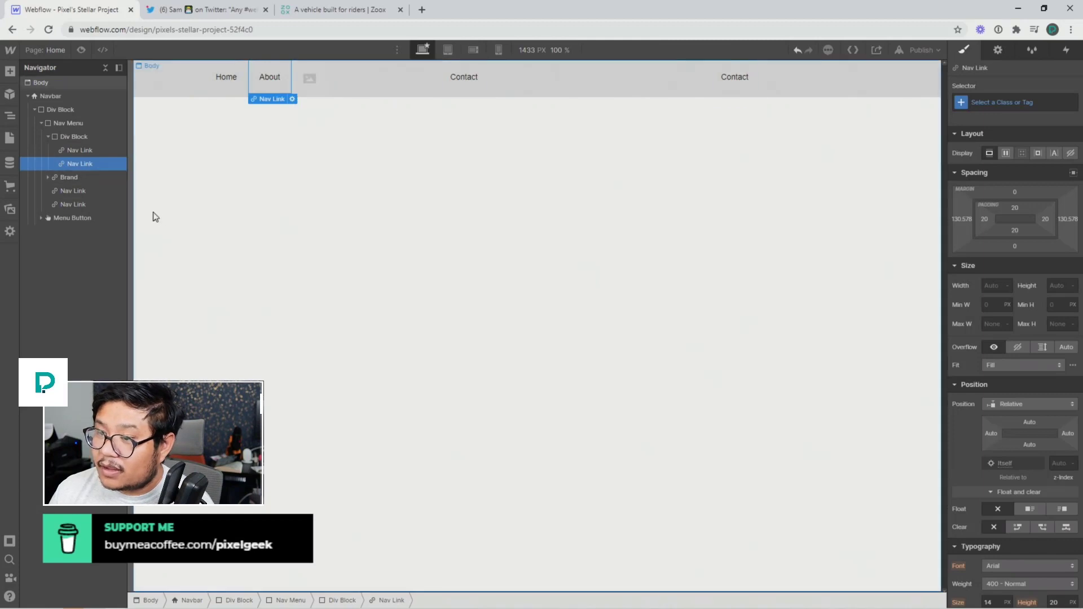
Add a Div Block after the Brand and nest the two Contact links inside it.
left_click(79, 193)
key("ctrl+e")
key("Return")
left_click_drag(81, 196, 409, 103)
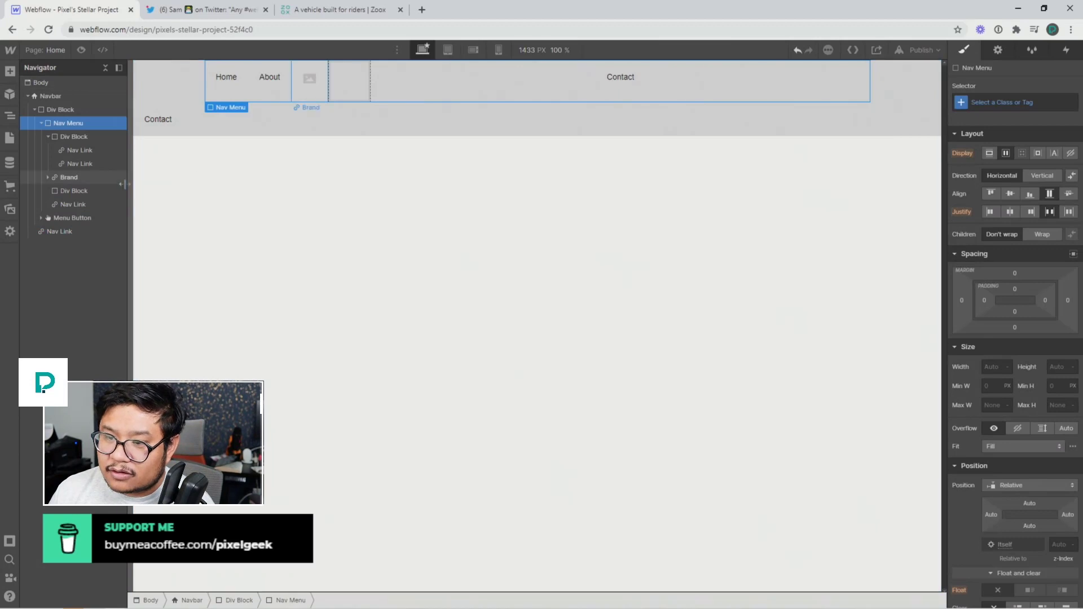
left_click_drag(55, 230, 100, 216)
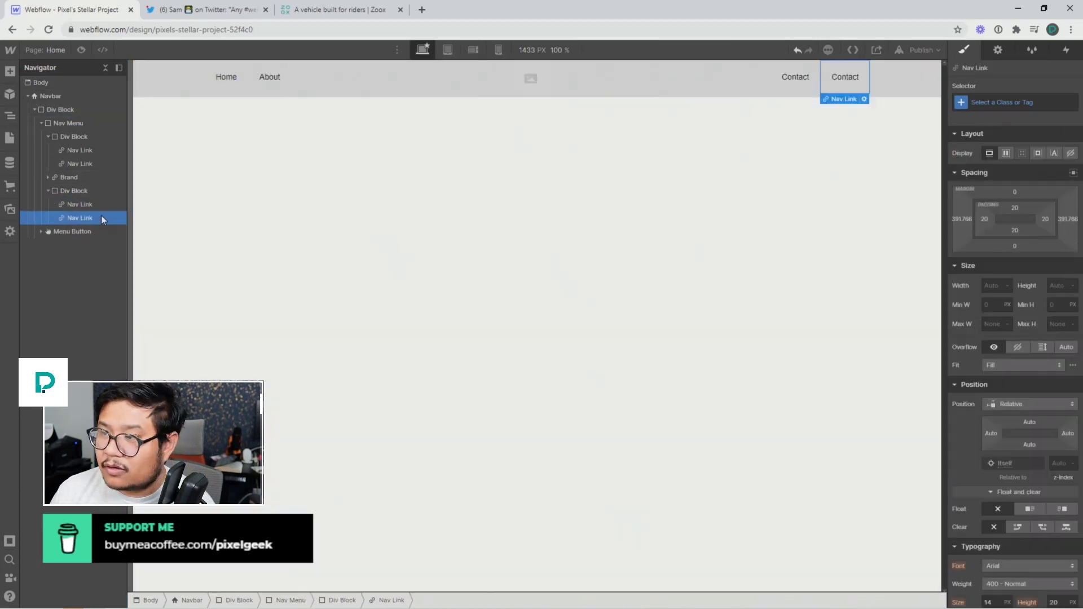
Rename the class of the outer Div Block directly inside the Navbar to "nav container".
left_click(530, 79)
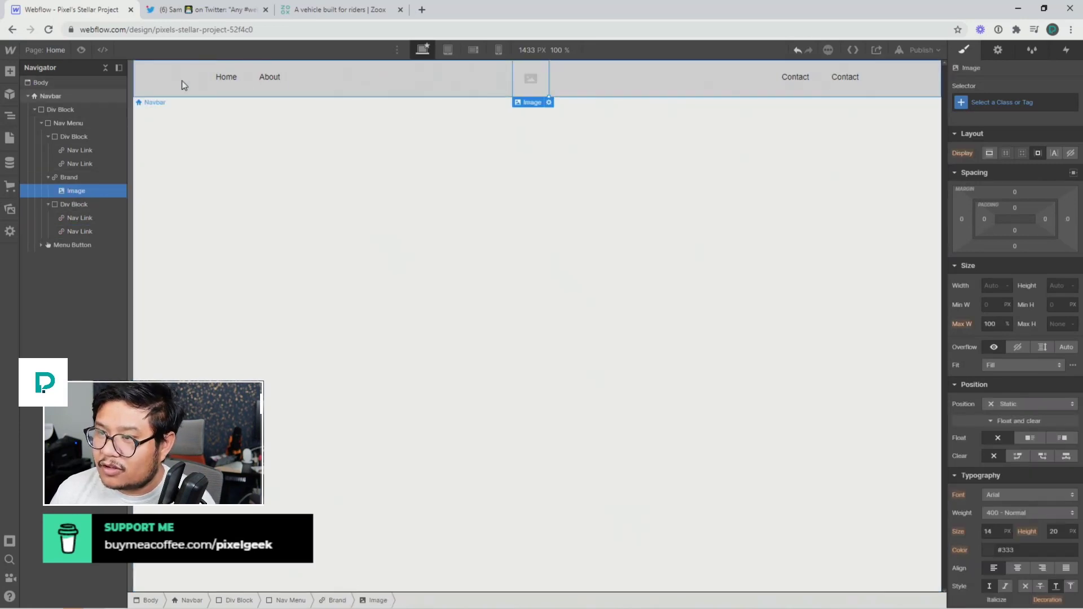
left_click(290, 196)
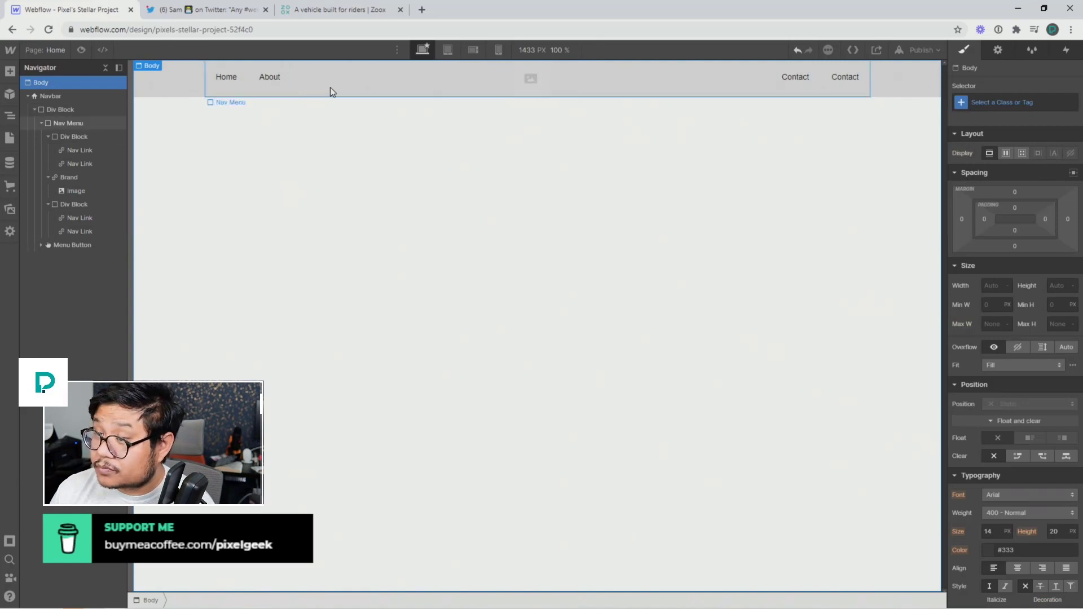
left_click(79, 95)
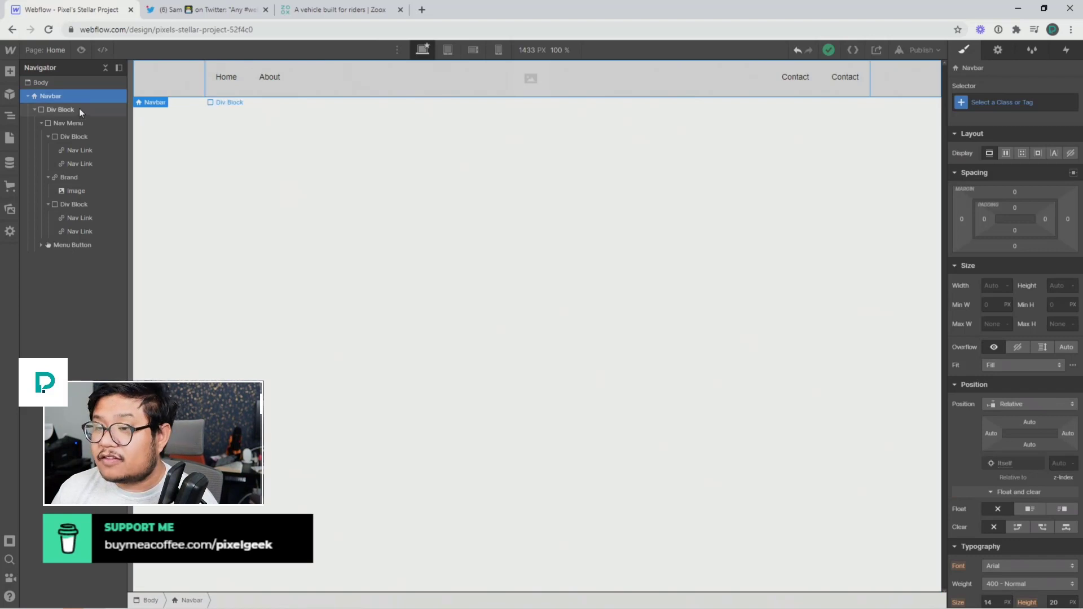
left_click(79, 111)
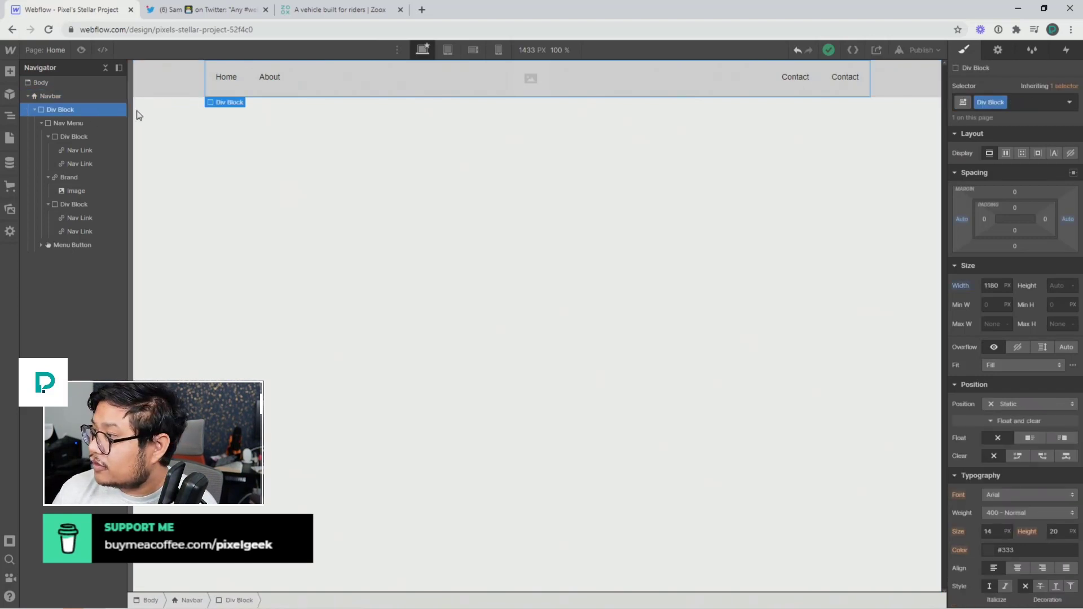
left_click(988, 97)
type("nav container")
key("Return")
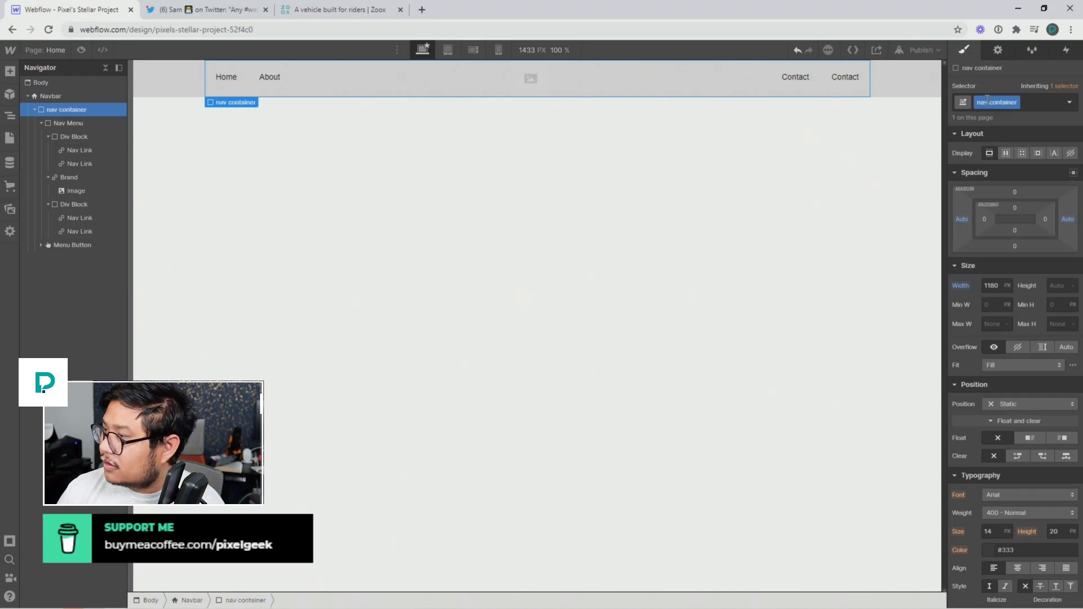
Reset the nav container's left and right margins and its width to their defaults.
left_click(961, 220, "alt")
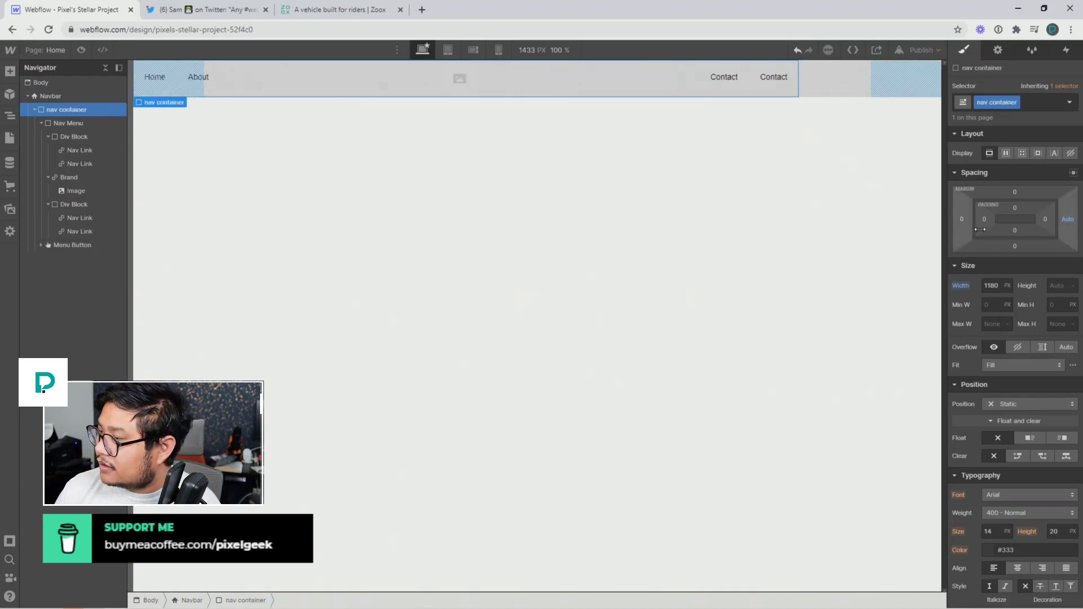
left_click(1073, 221, "alt")
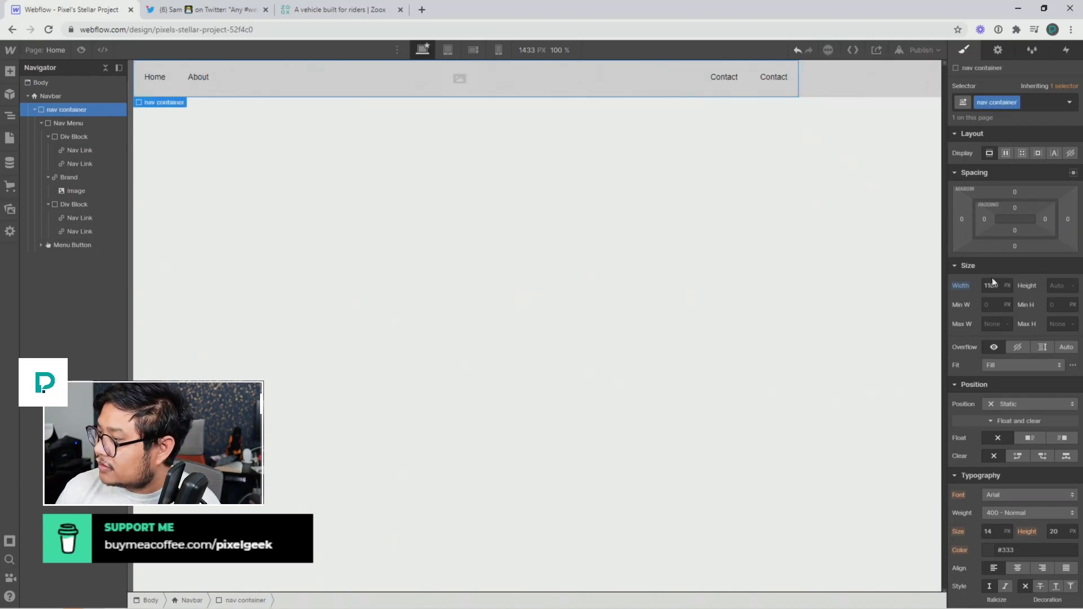
left_click(962, 287, "alt")
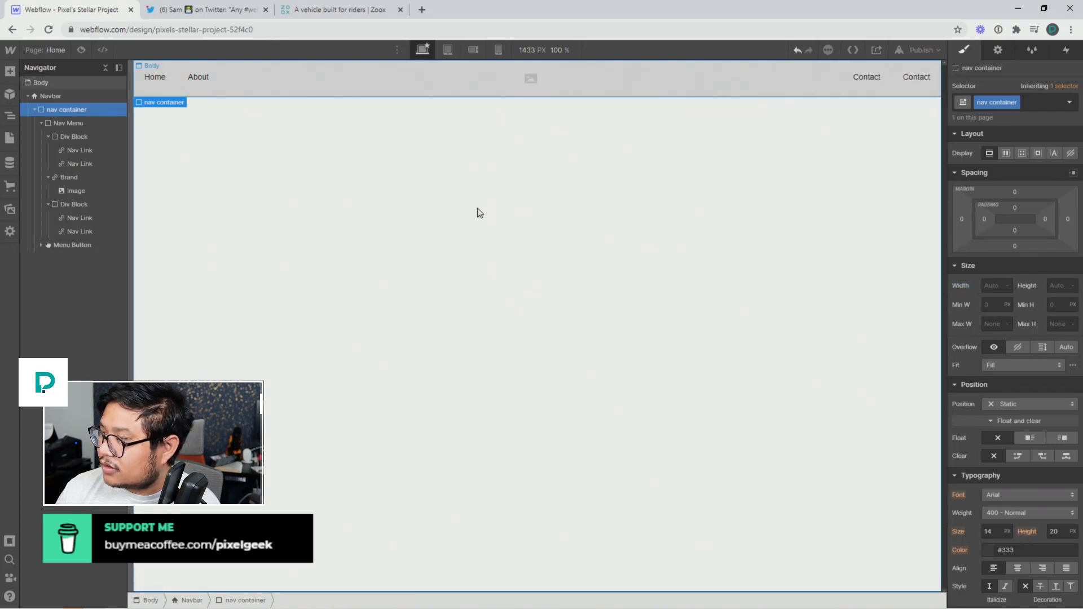
Set the Navbar's width to 1180 px, center it with auto side margins, and give it a 20 px top margin.
left_click(60, 97)
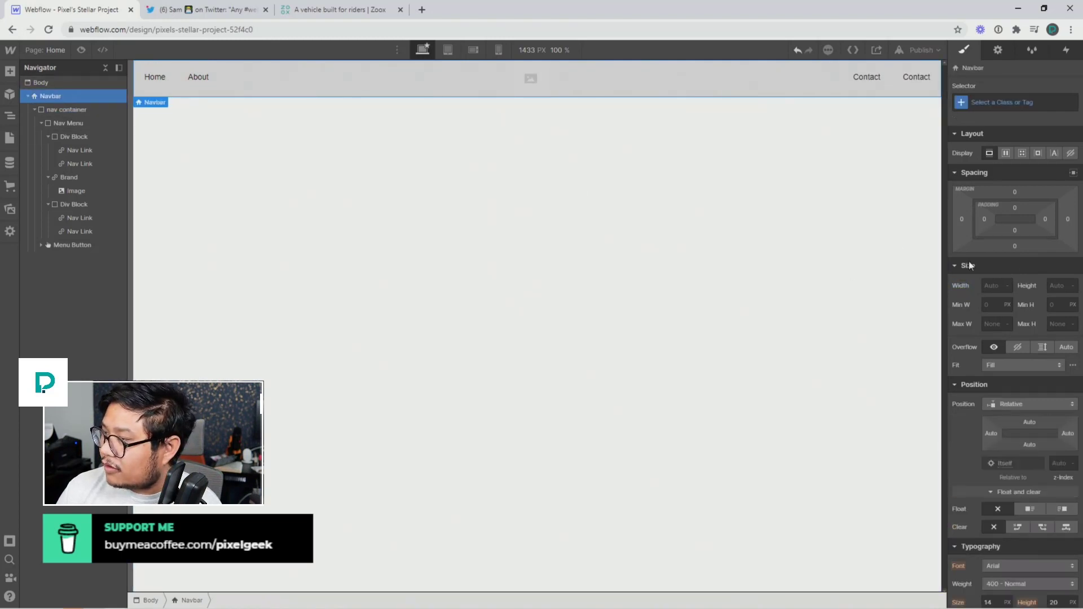
left_click(988, 285)
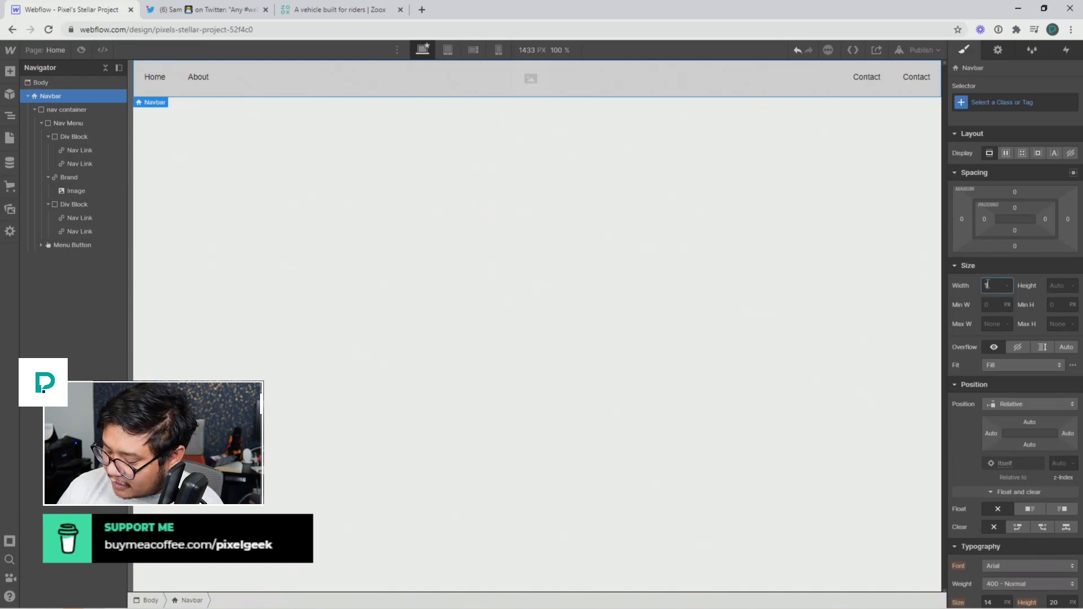
type("1180")
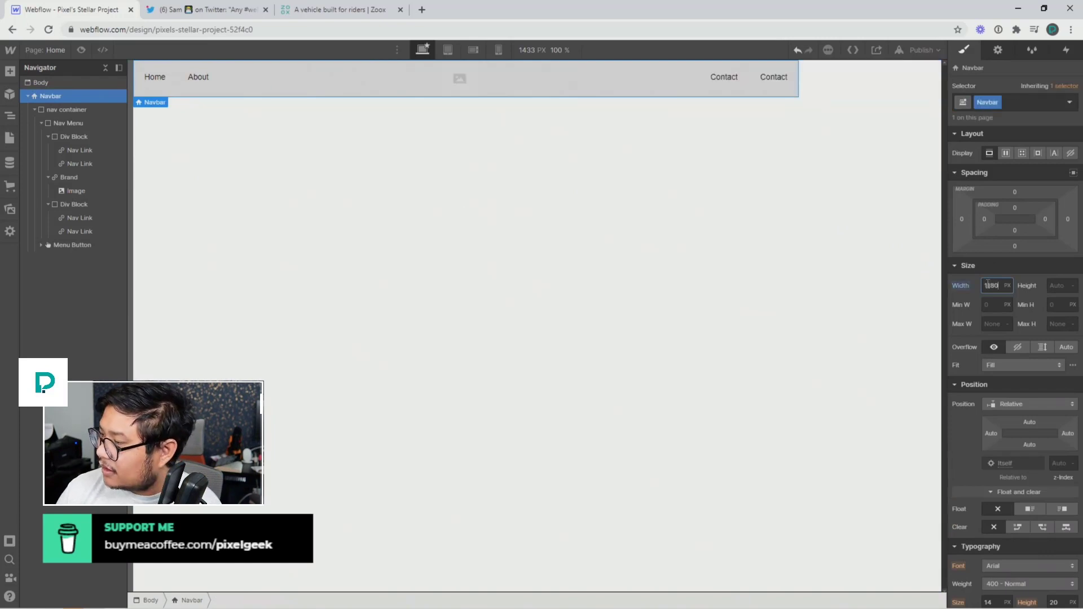
left_click(1075, 174)
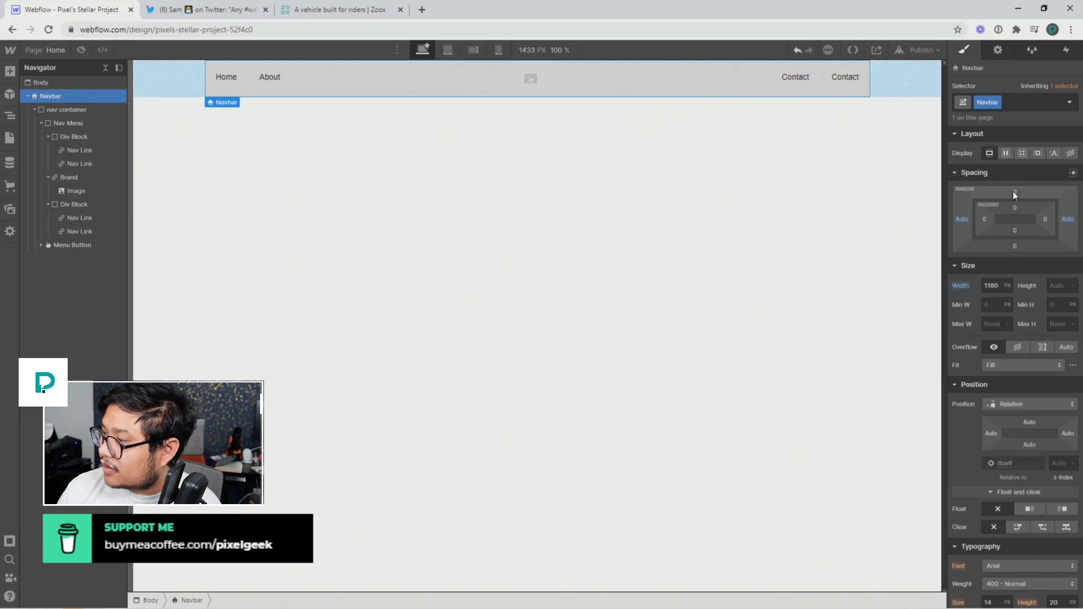
left_click_drag(1016, 193, 1015, 180)
scroll(1019, 365, "down", 5)
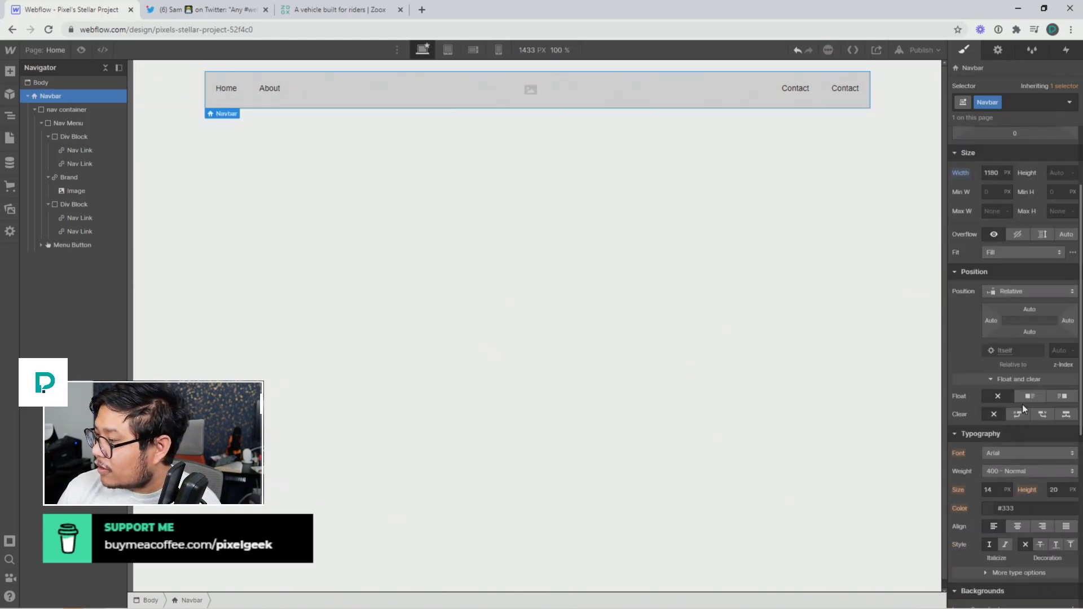
scroll(1024, 408, "up", 5)
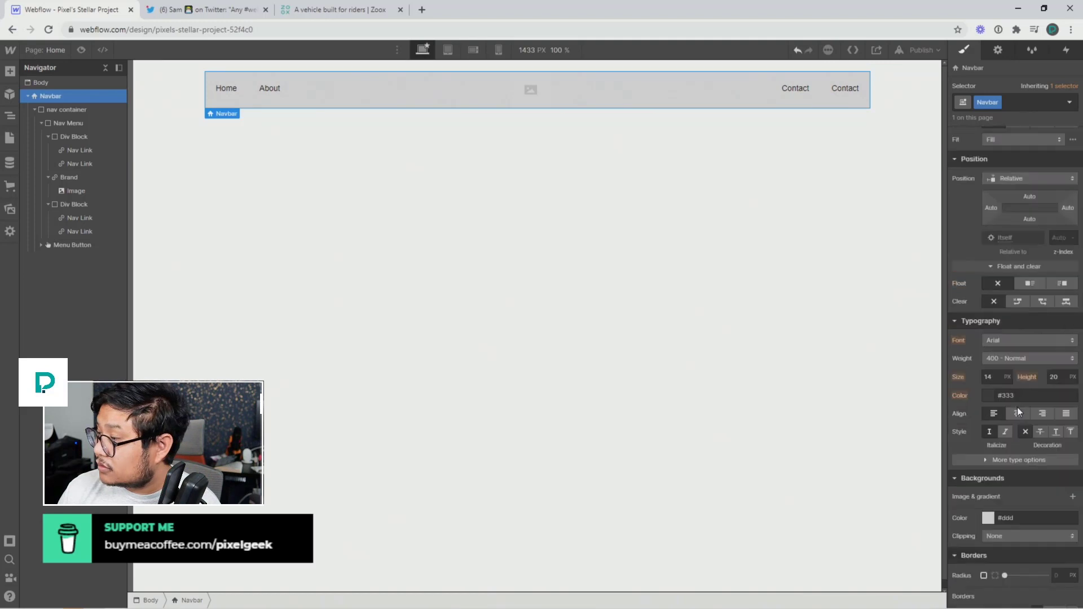
Give the Navbar 42 px of left and right padding and 12 px of top and bottom padding.
left_click_drag(990, 219, 1000, 219)
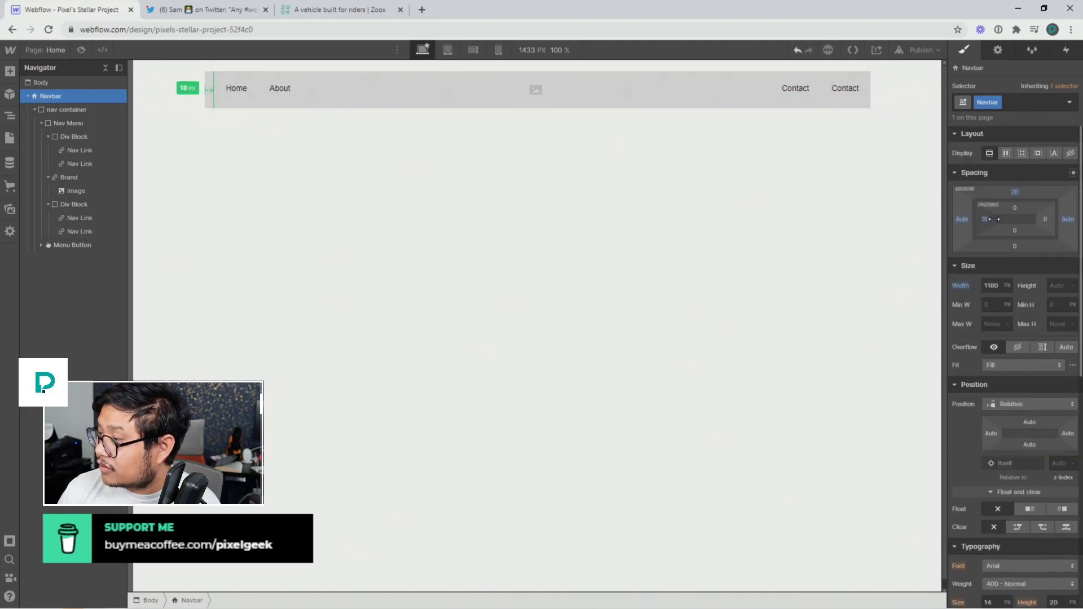
key("super")
left_click(816, 228)
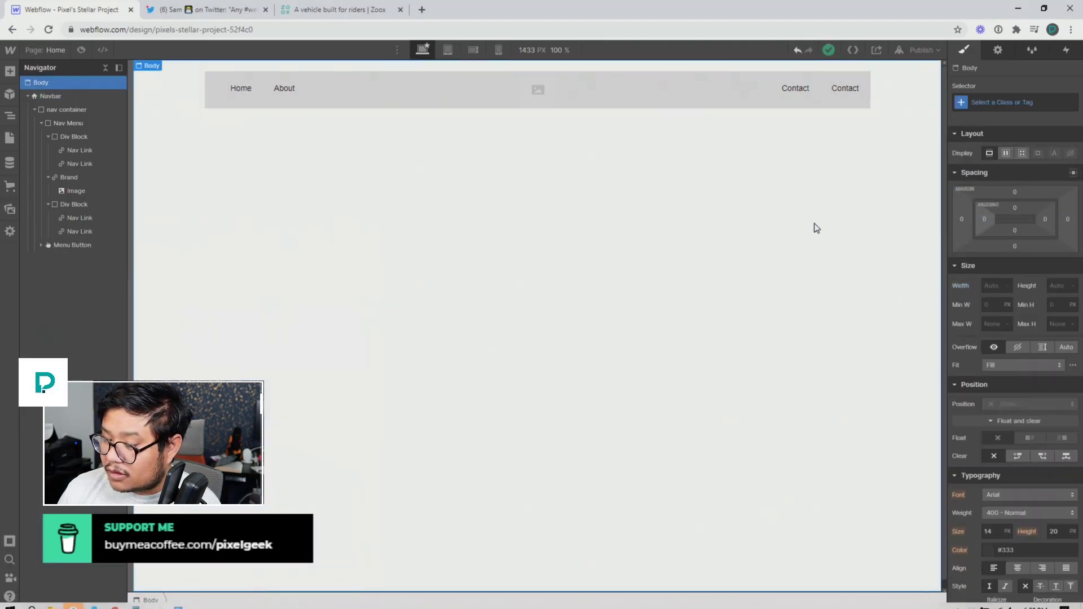
left_click(69, 94)
left_click_drag(987, 223, 990, 224)
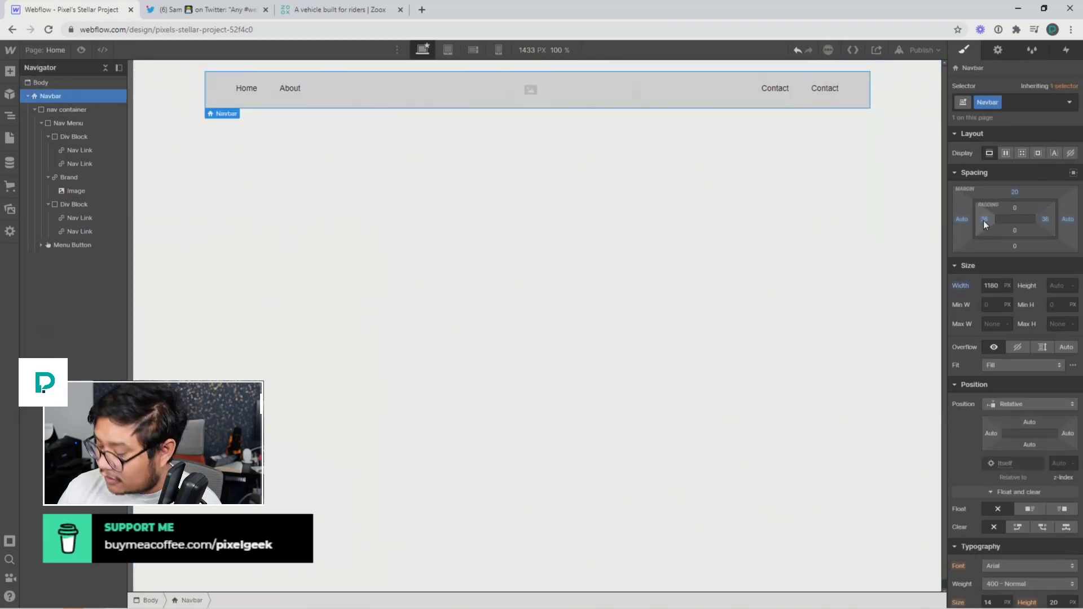
left_click(987, 222)
type("42")
key("Return")
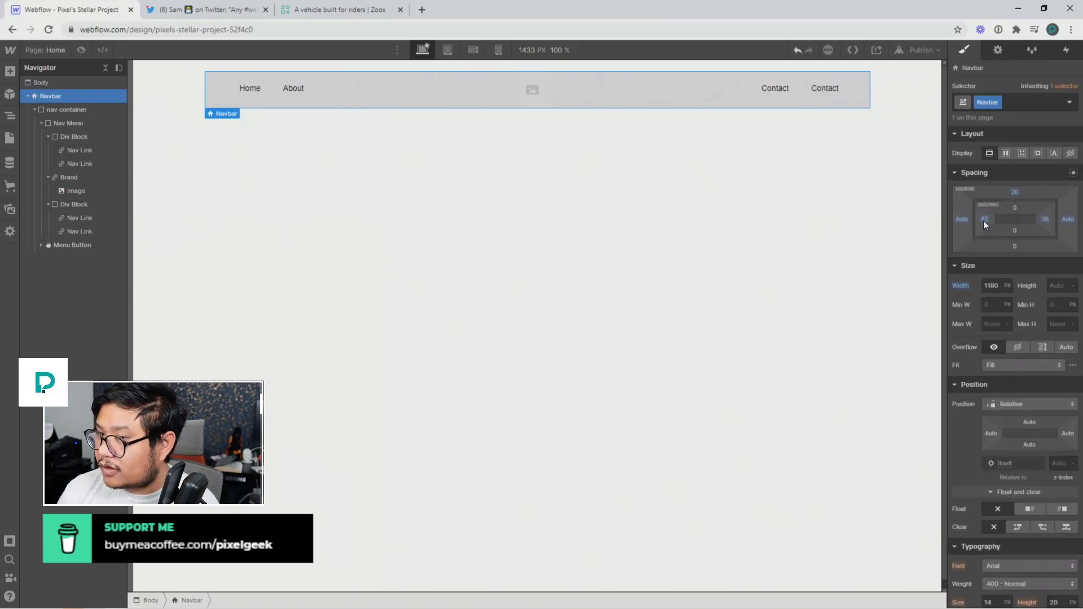
left_click(1045, 220)
type("42")
key("Return")
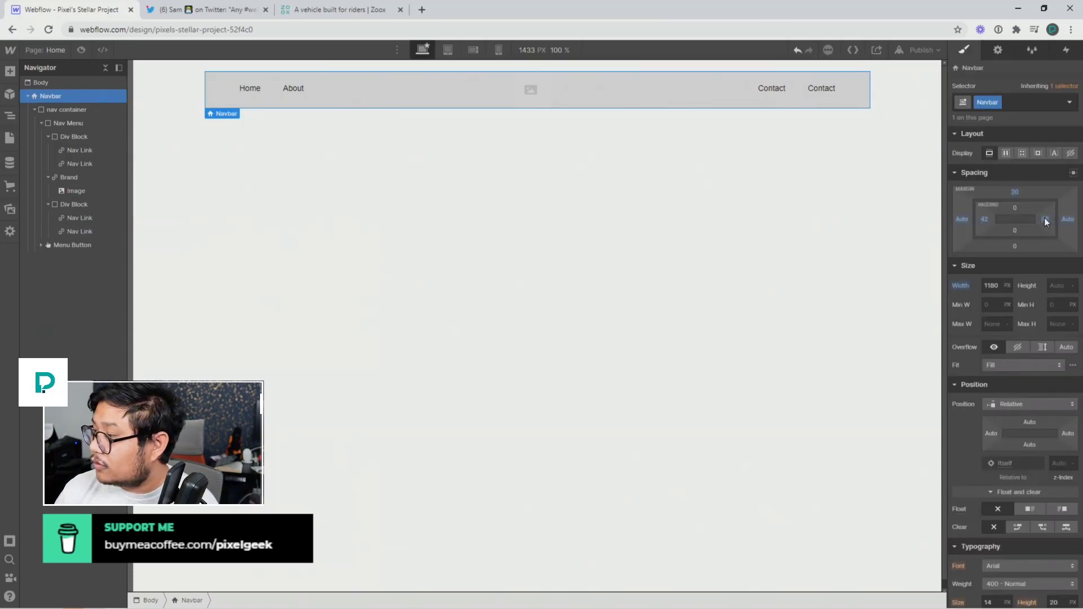
left_click_drag(1028, 208, 1030, 213)
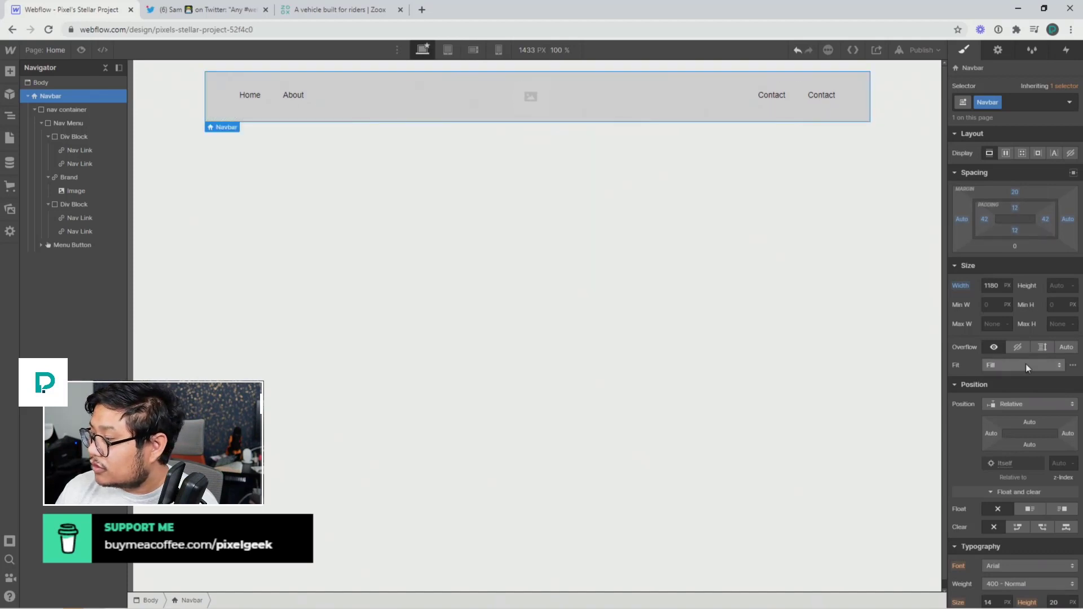
Round the Navbar's corners with a 50 px border radius.
scroll(1002, 492, "down", 5)
scroll(1016, 543, "down", 2)
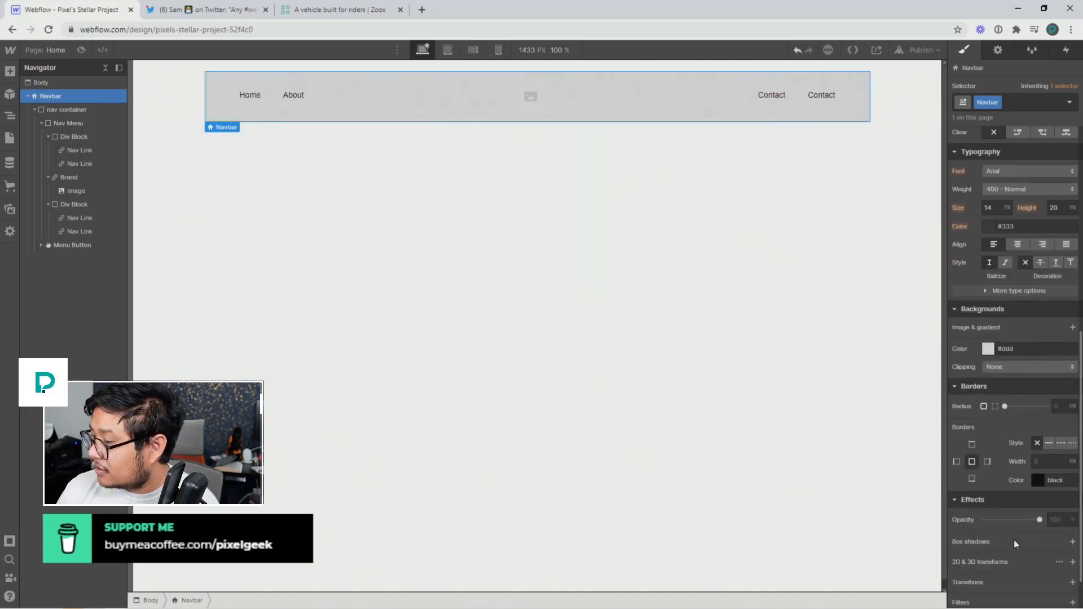
left_click(1065, 406)
type("20")
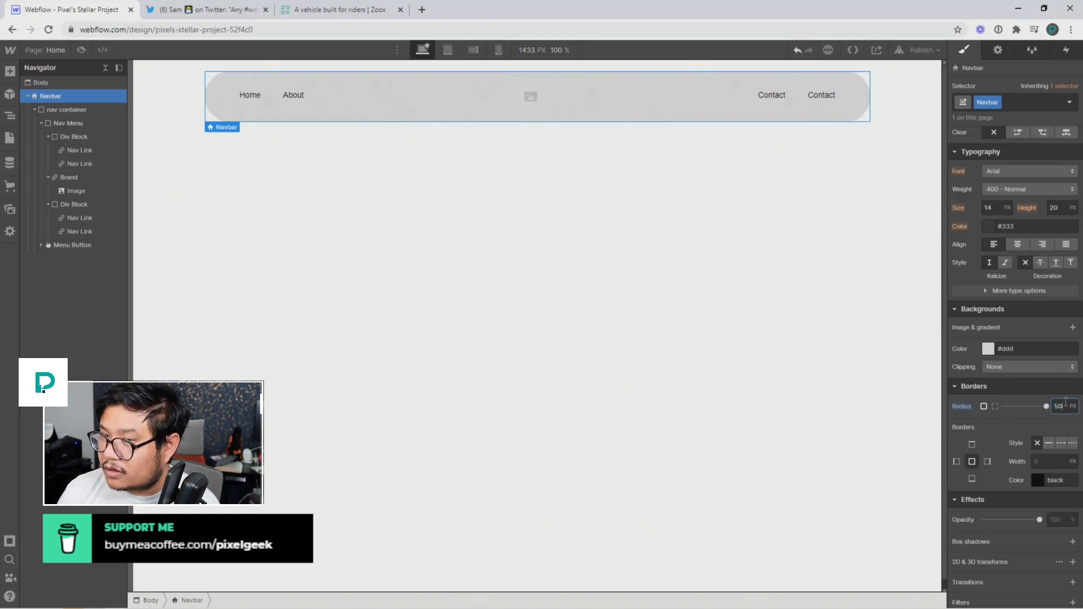
left_click(689, 399)
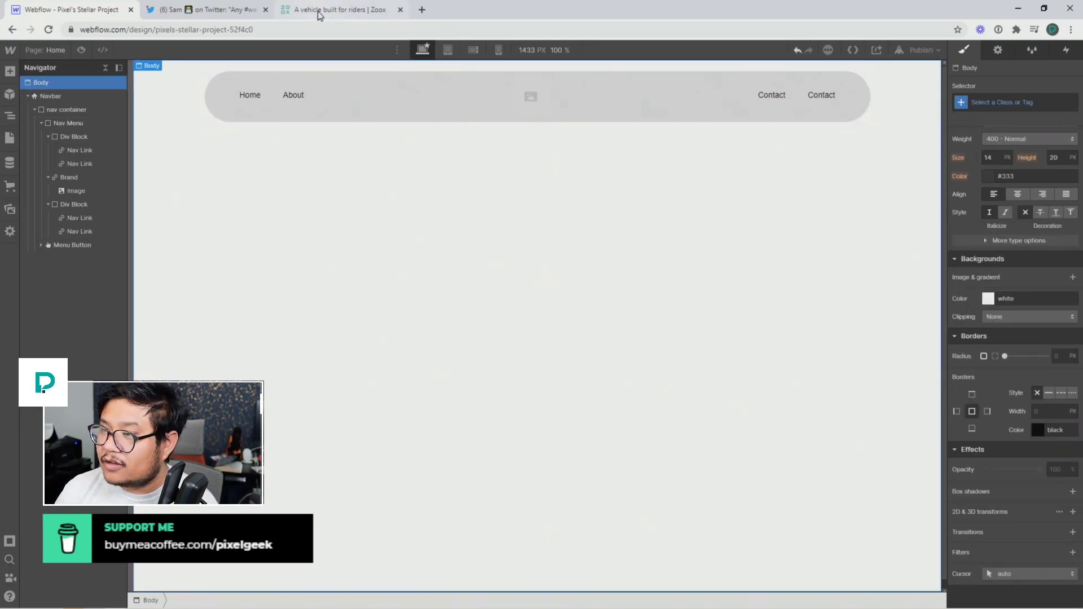
Examine how the Zoox site's navbar is positioned and behaves while scrolling down and up the page.
left_click(319, 11)
scroll(301, 168, "down", 3)
scroll(301, 168, "up", 3)
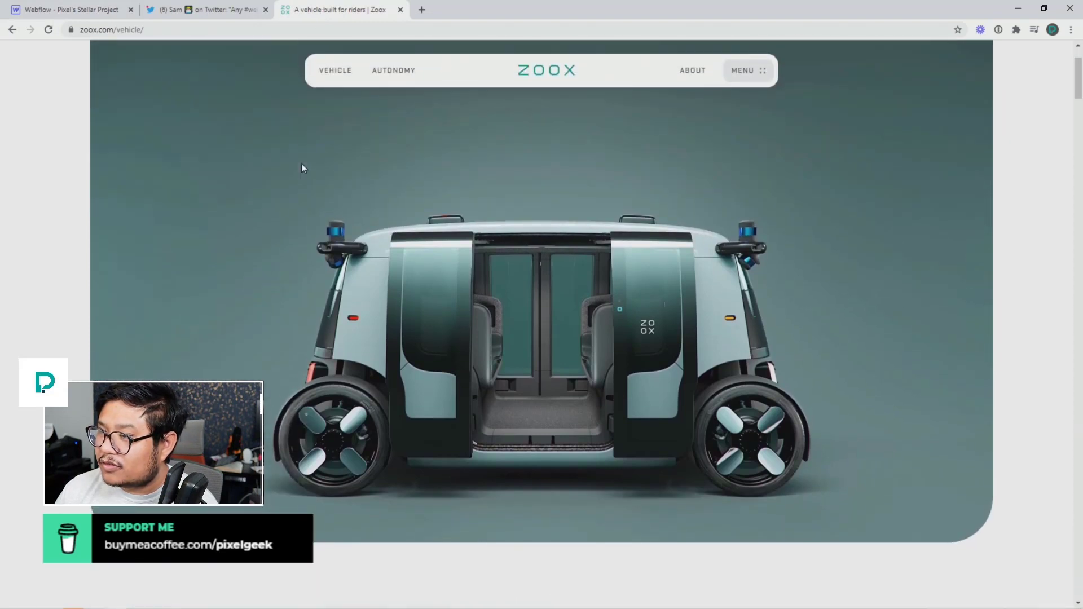
left_click(93, 15)
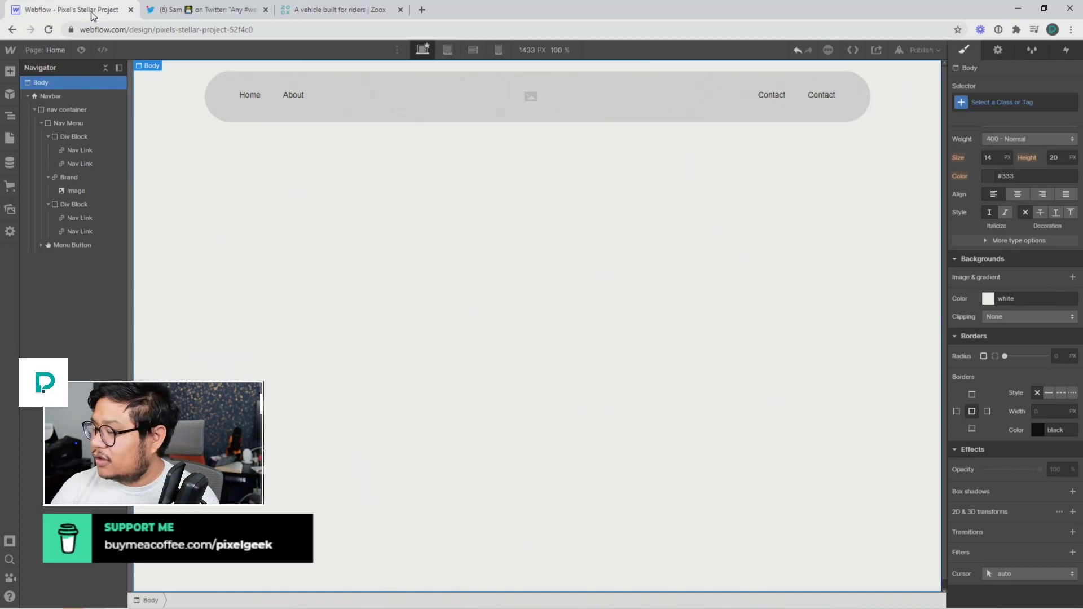
left_click(67, 100)
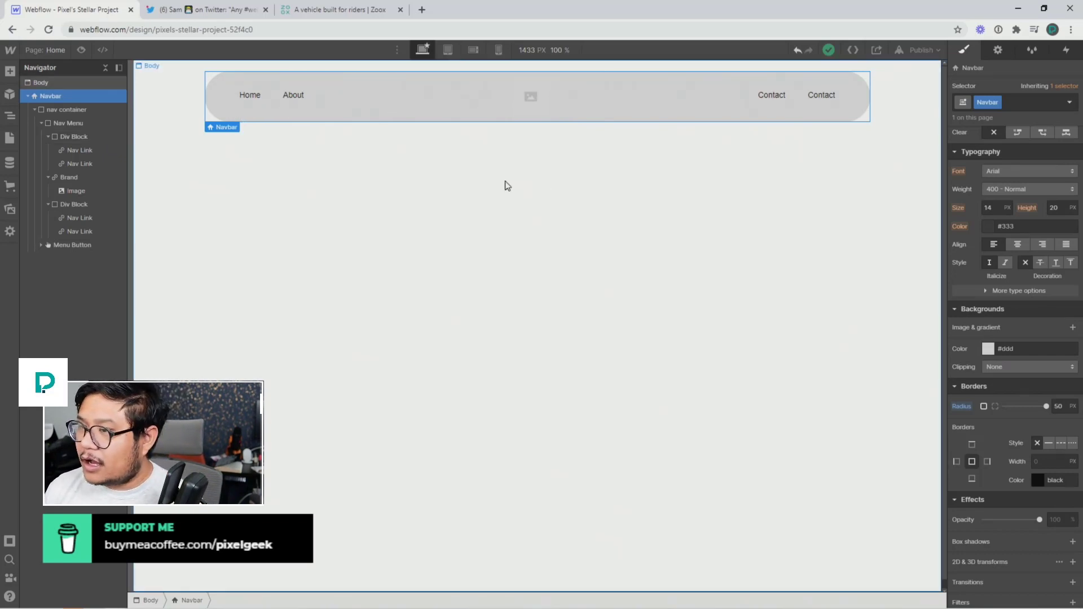
left_click(26, 96)
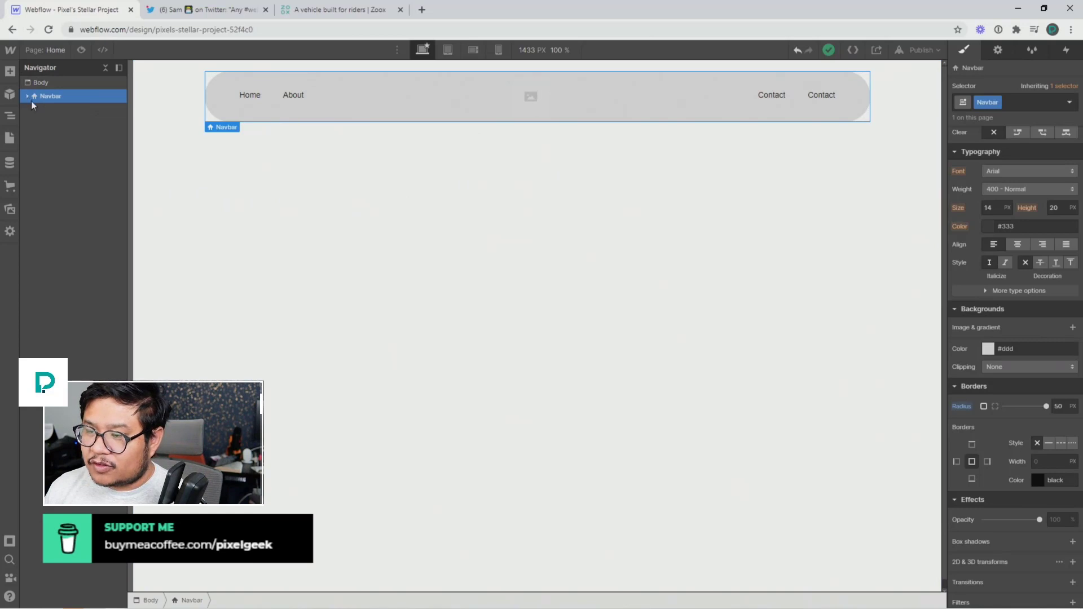
left_click(194, 198)
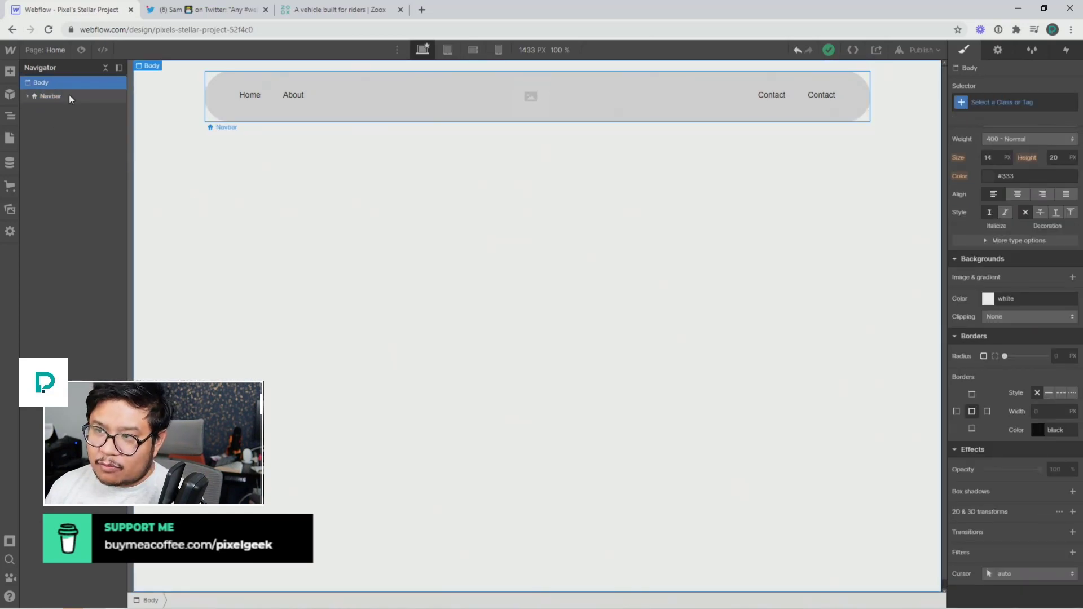
left_click(305, 10)
scroll(304, 203, "down", 8)
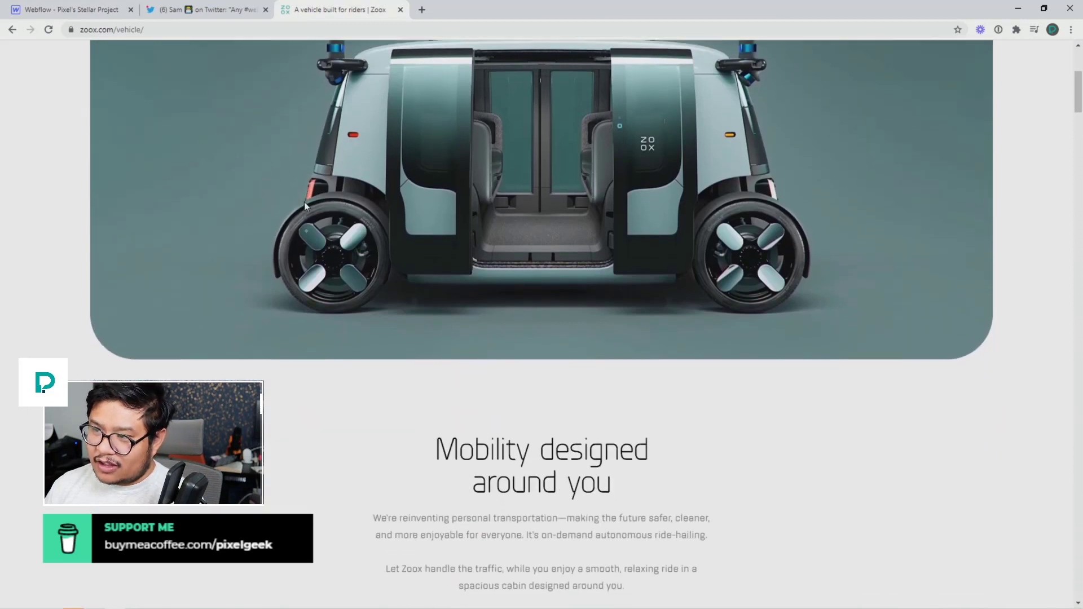
scroll(307, 206, "up", 5)
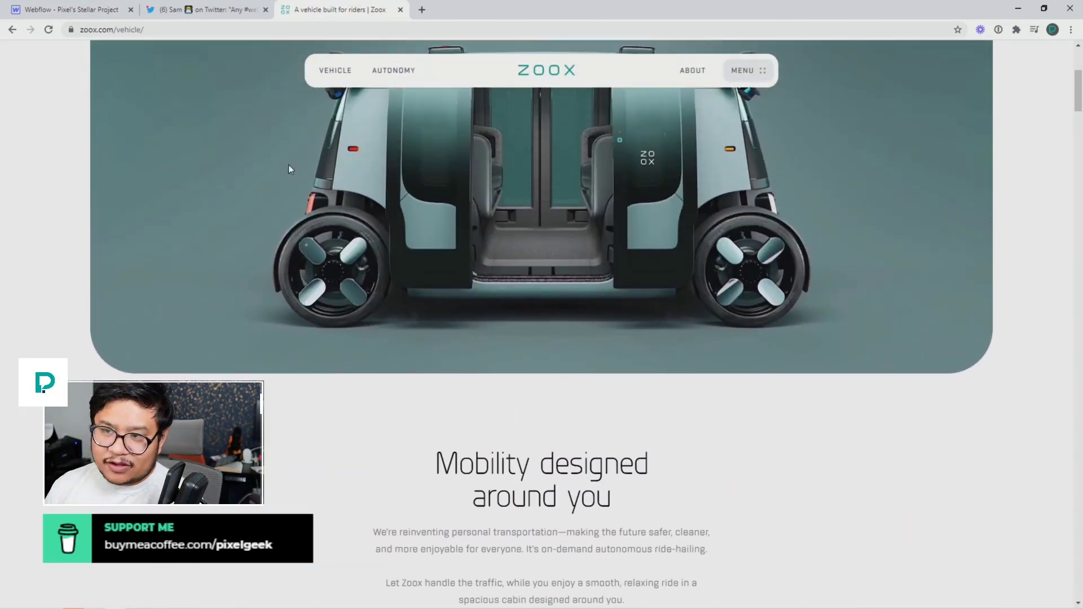
left_click(85, 10)
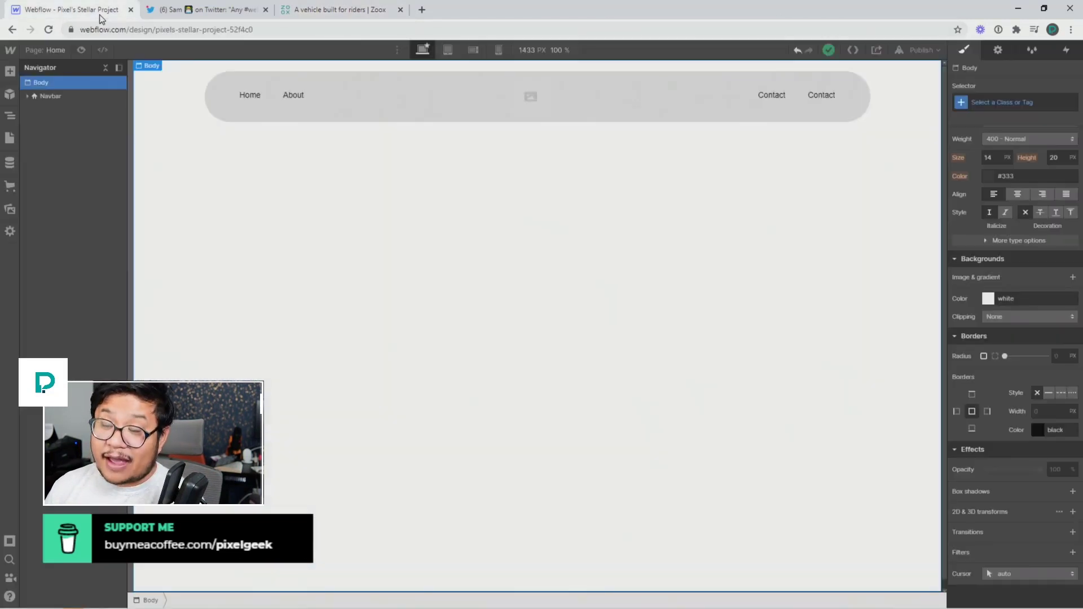
Set the Navbar's position to Fixed along the top of the page with a z-index of 1000.
left_click(56, 98)
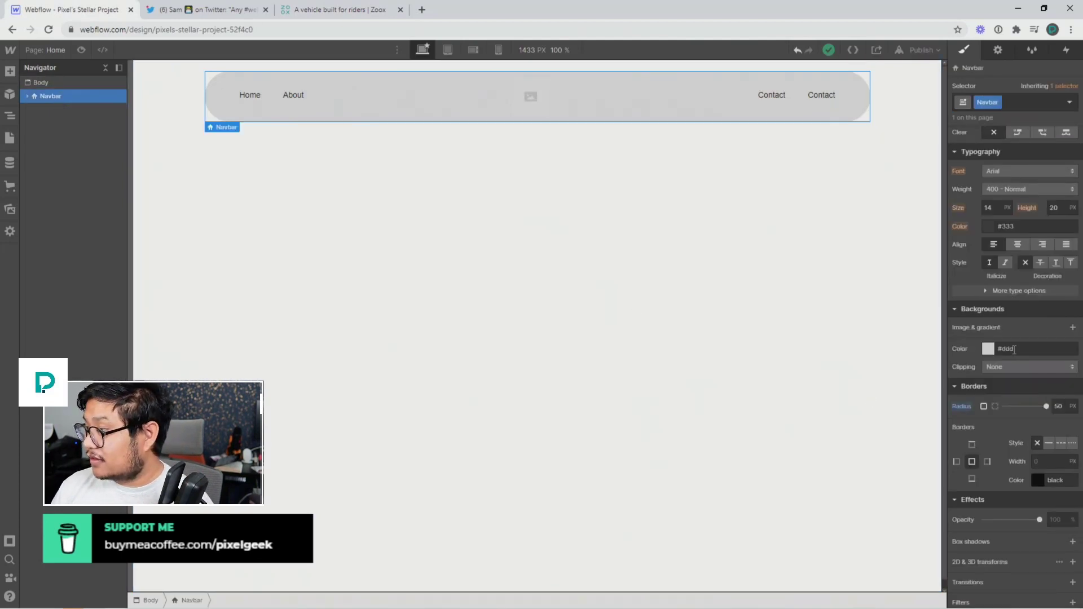
scroll(1015, 349, "up", 10)
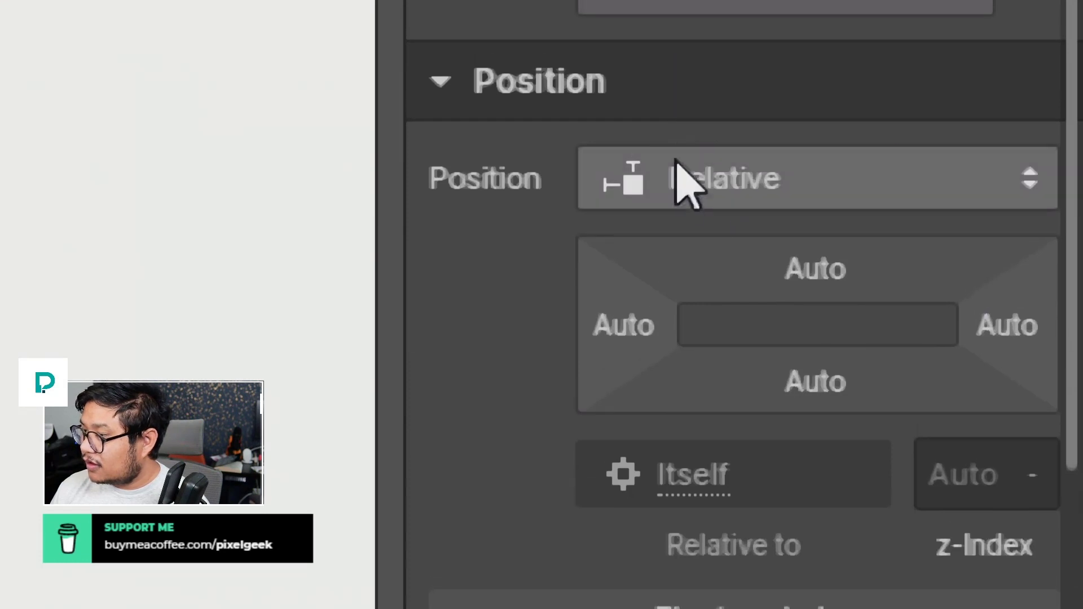
left_click(973, 394)
left_click(720, 319)
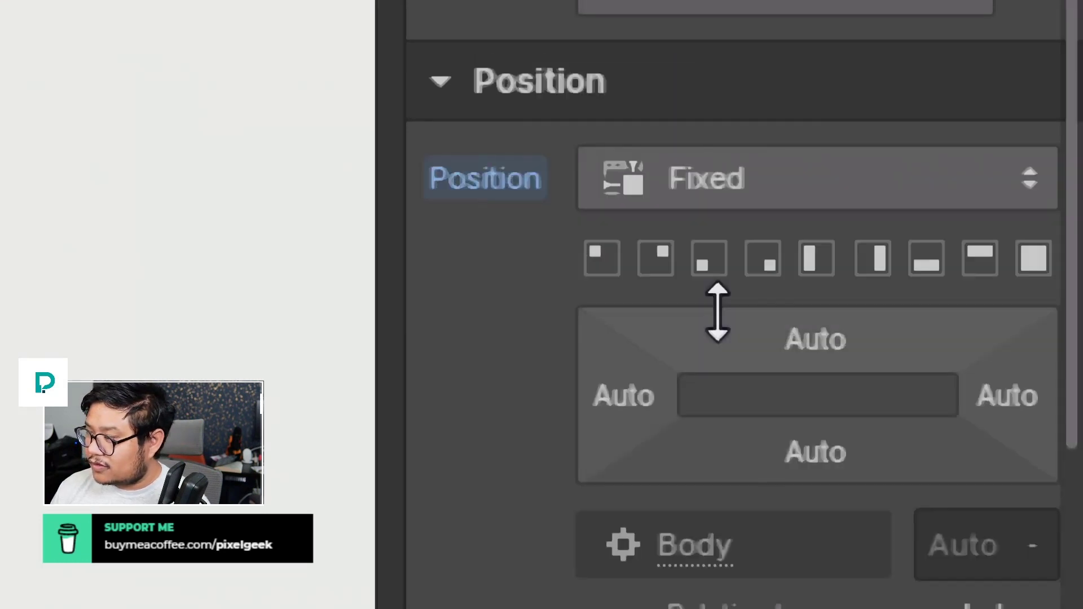
left_click(982, 266)
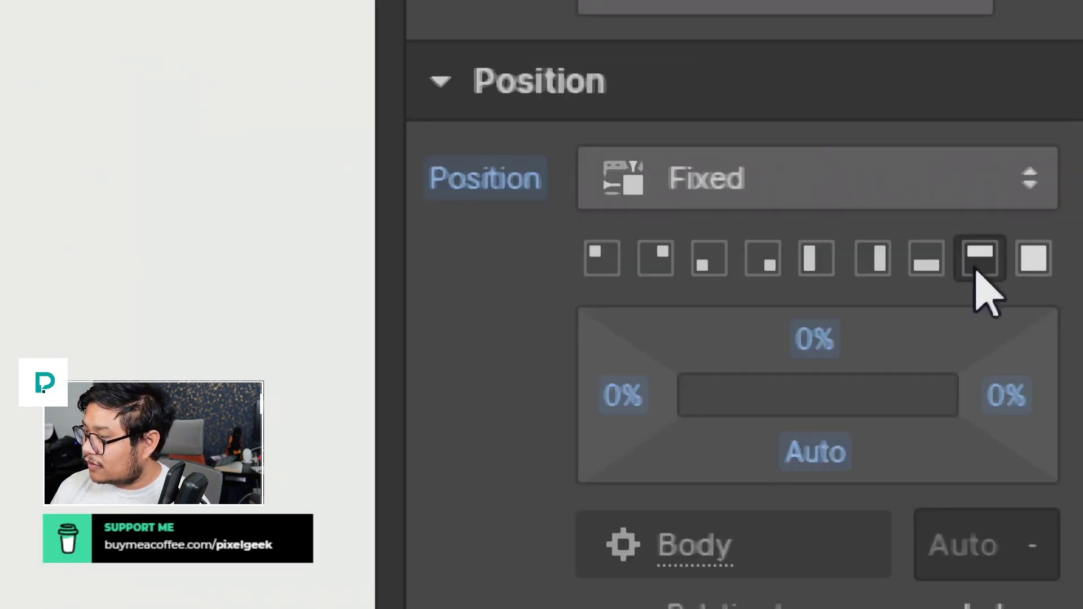
scroll(948, 564, "down", 2)
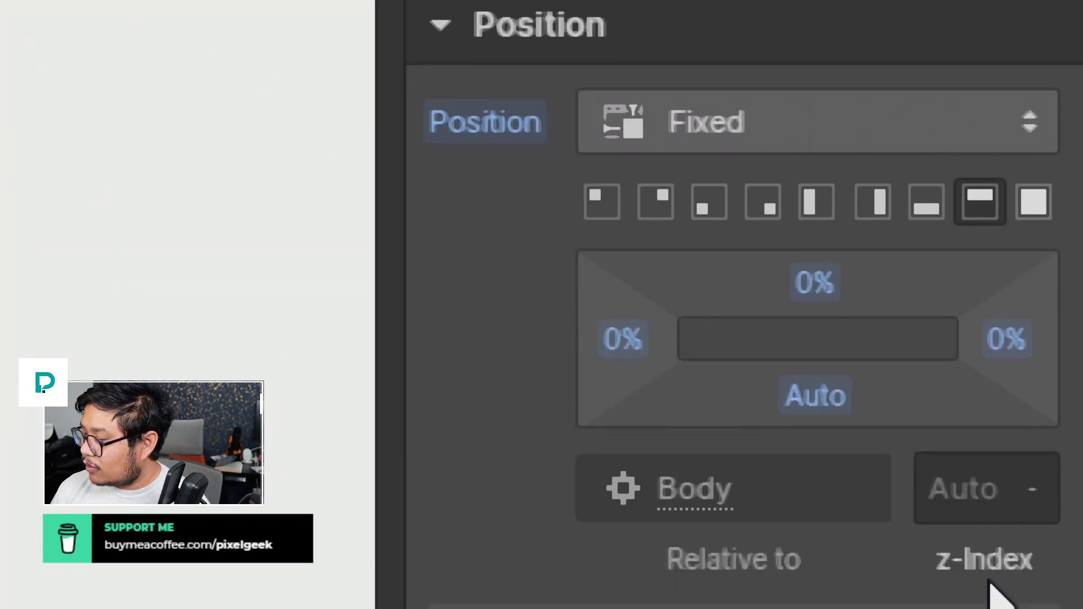
left_click(983, 508)
type("100")
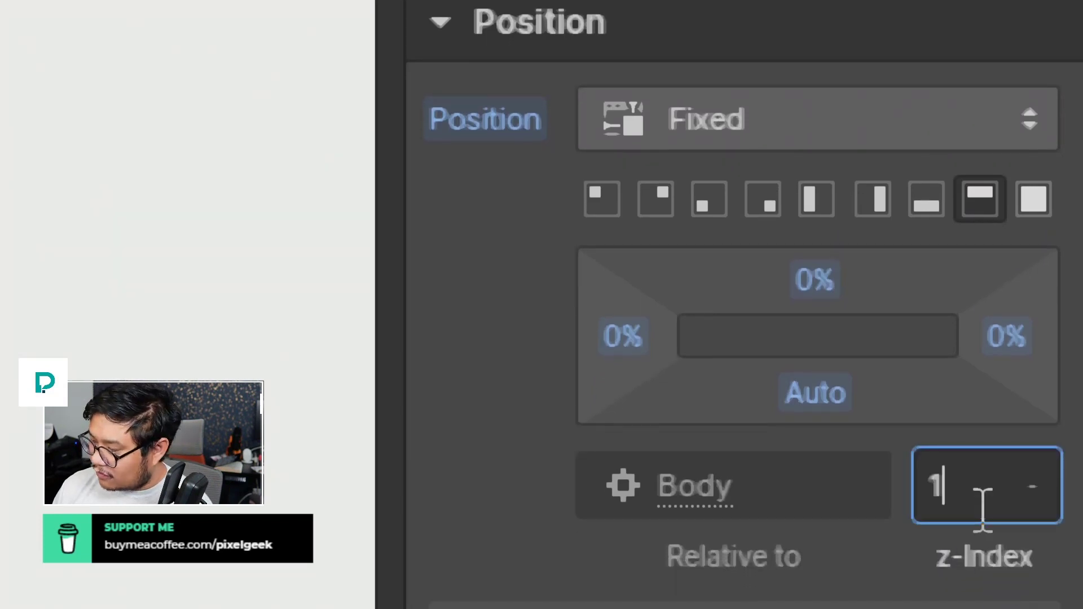
type("0")
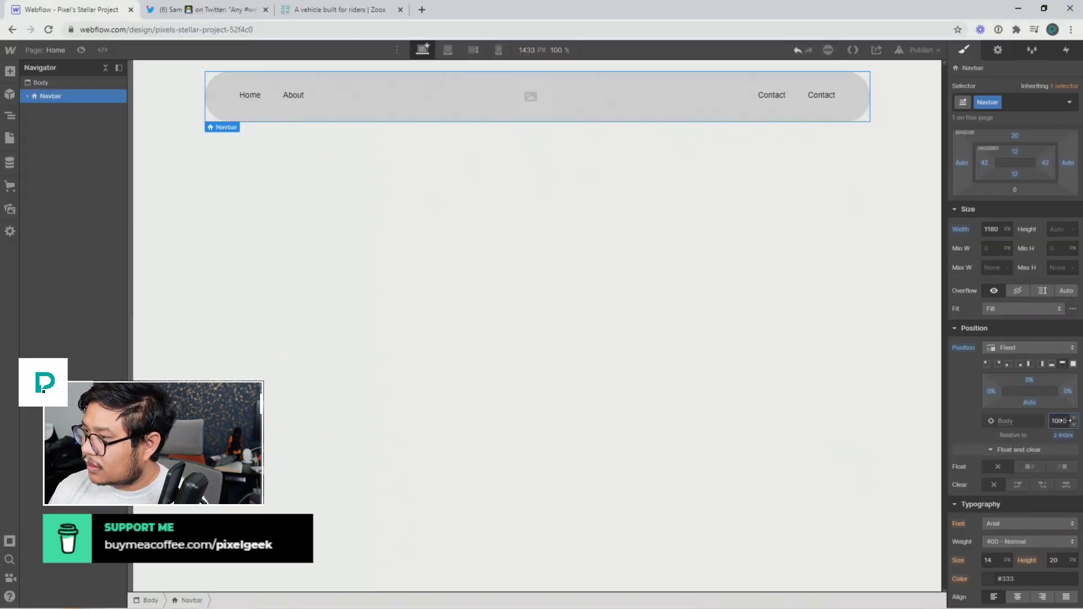
Add a Section element to the page Body below the Navbar.
left_click(561, 303)
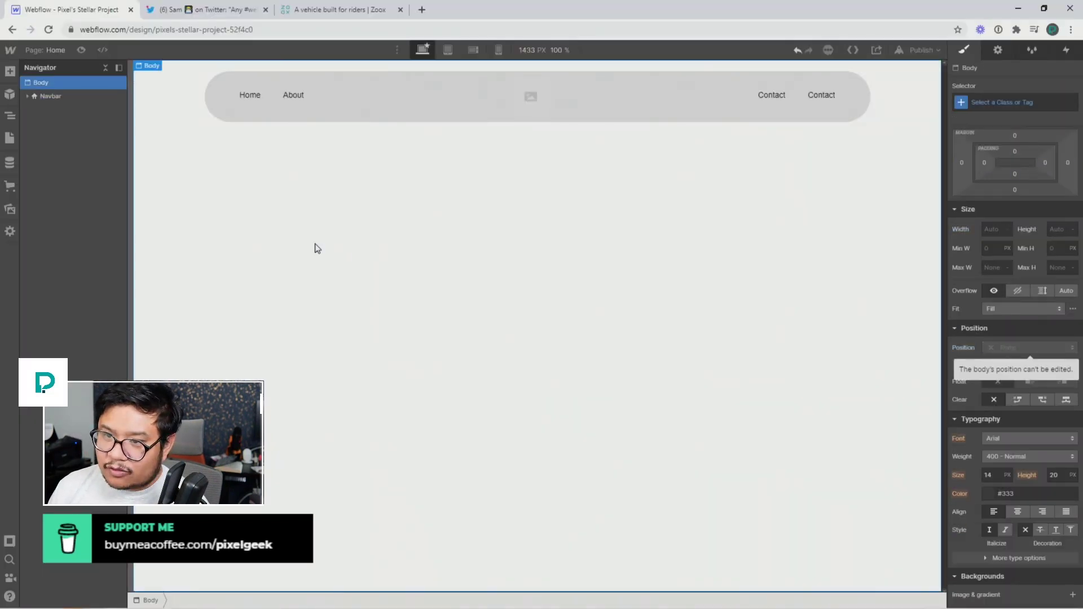
key("ctrl+e")
type("sec")
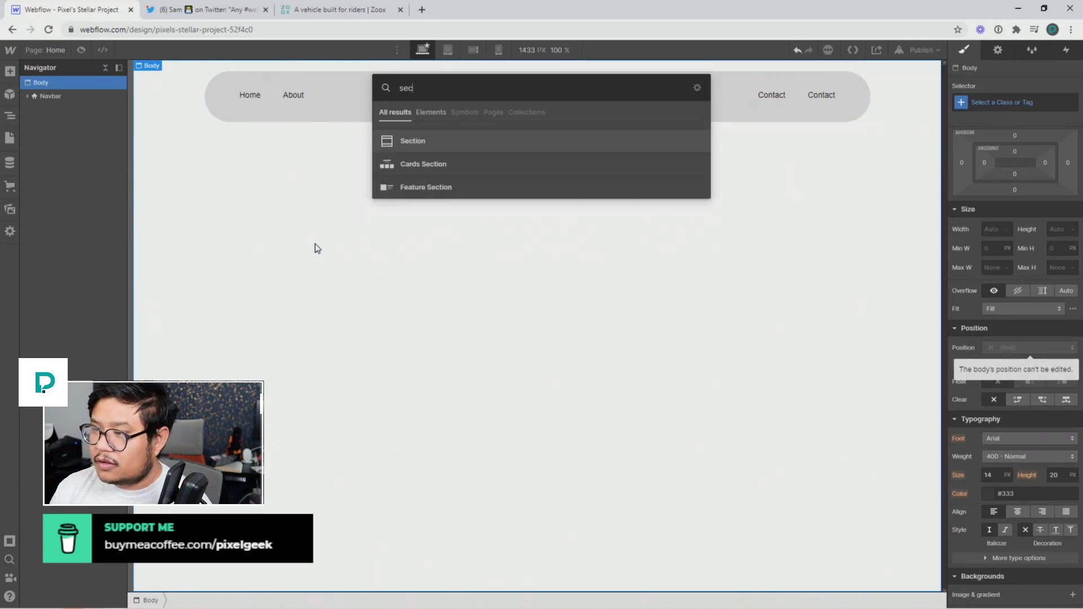
key("Return")
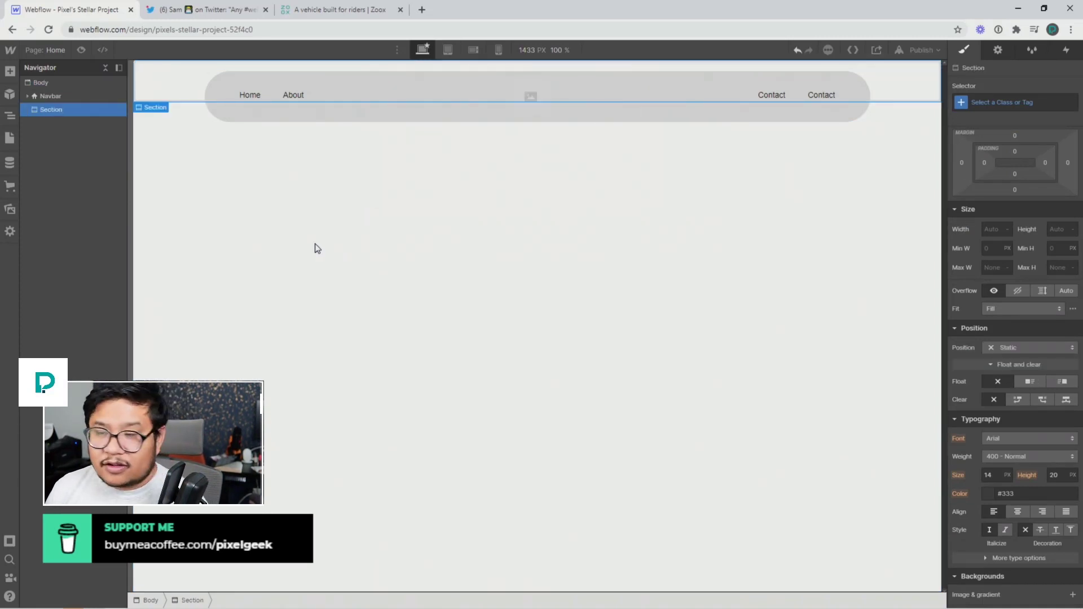
Set the Section's height to 100 VH and its layout to horizontal flex with centered alignment and justification.
left_click(1060, 222)
type("100vh")
key("Return")
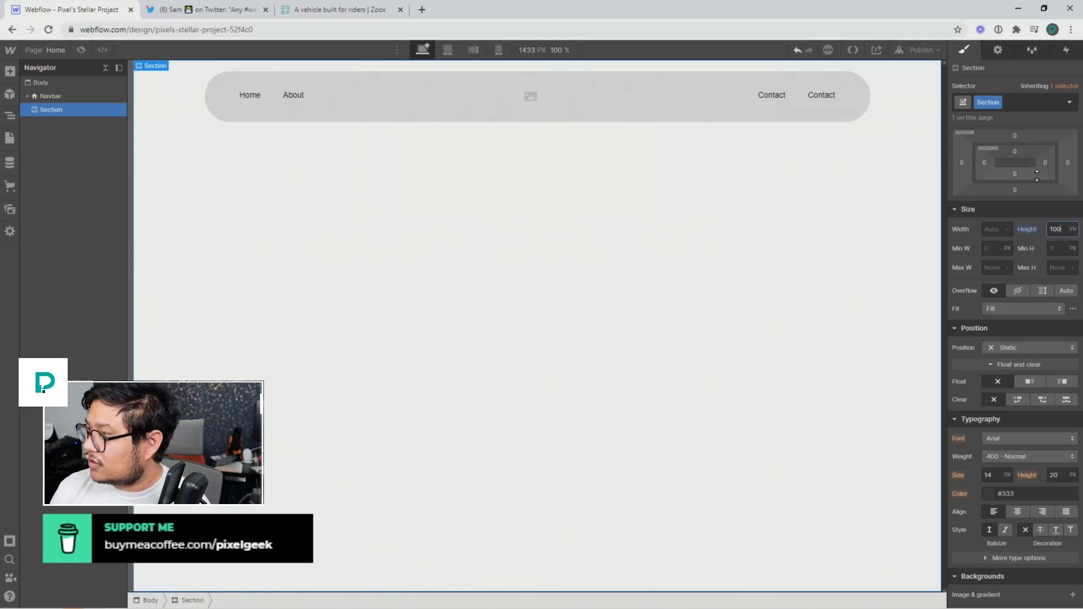
scroll(1006, 215, "up", 2)
left_click(1006, 153)
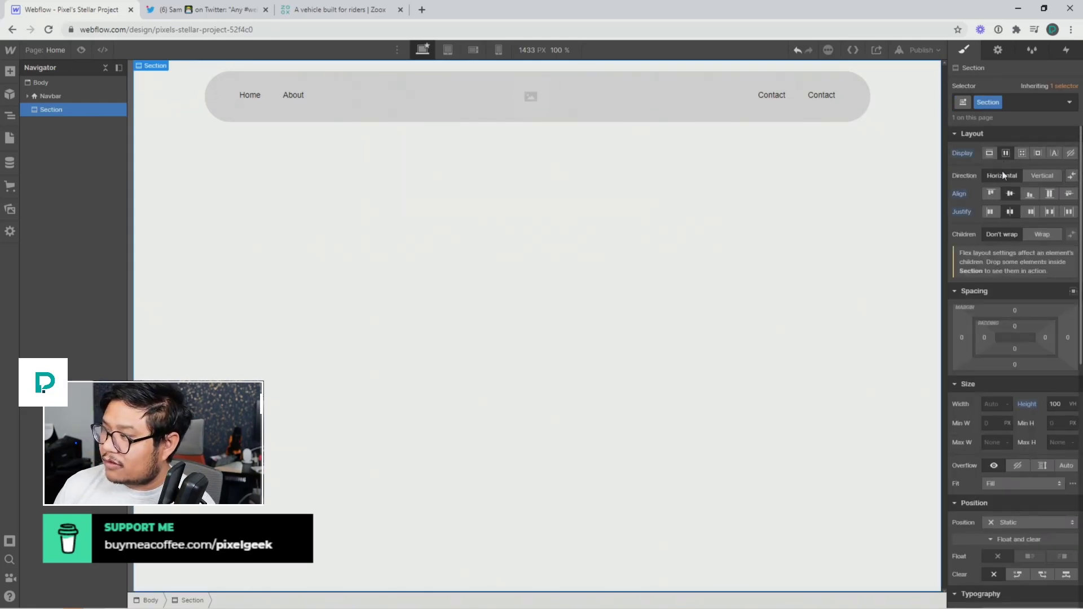
Give the Section a gray #929292 background and white text.
scroll(998, 332, "down", 4)
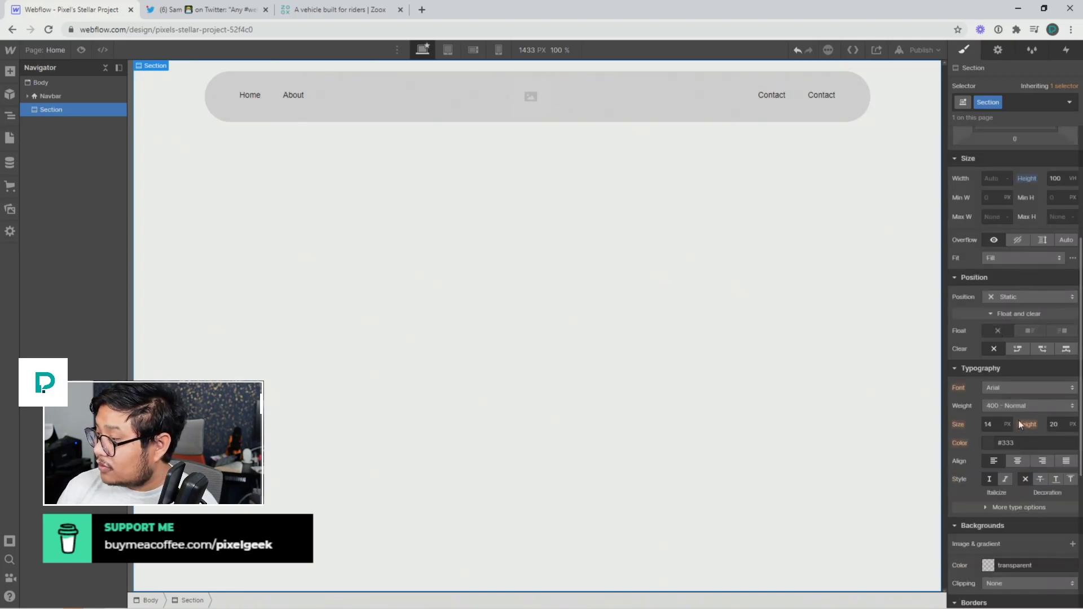
scroll(1010, 422, "down", 3)
left_click(987, 399)
left_click_drag(971, 446, 928, 447)
left_click(970, 377)
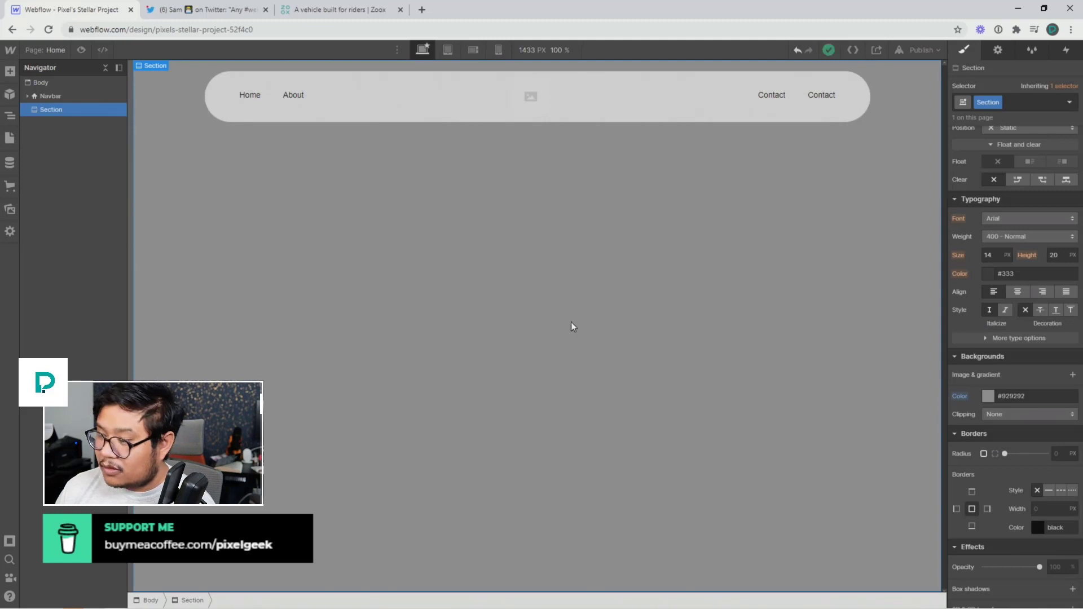
left_click(988, 273)
left_click_drag(967, 338, 909, 248)
left_click(632, 272)
Add an H1 heading inside the Section and change its text to "Section 1".
key("ctrl+e")
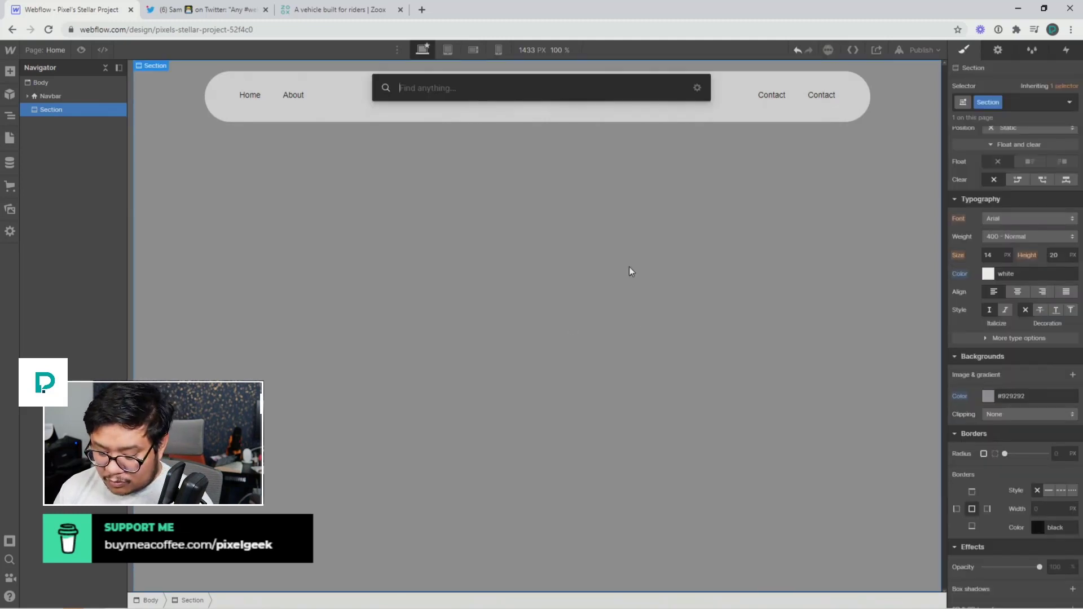
type("head")
key("Return")
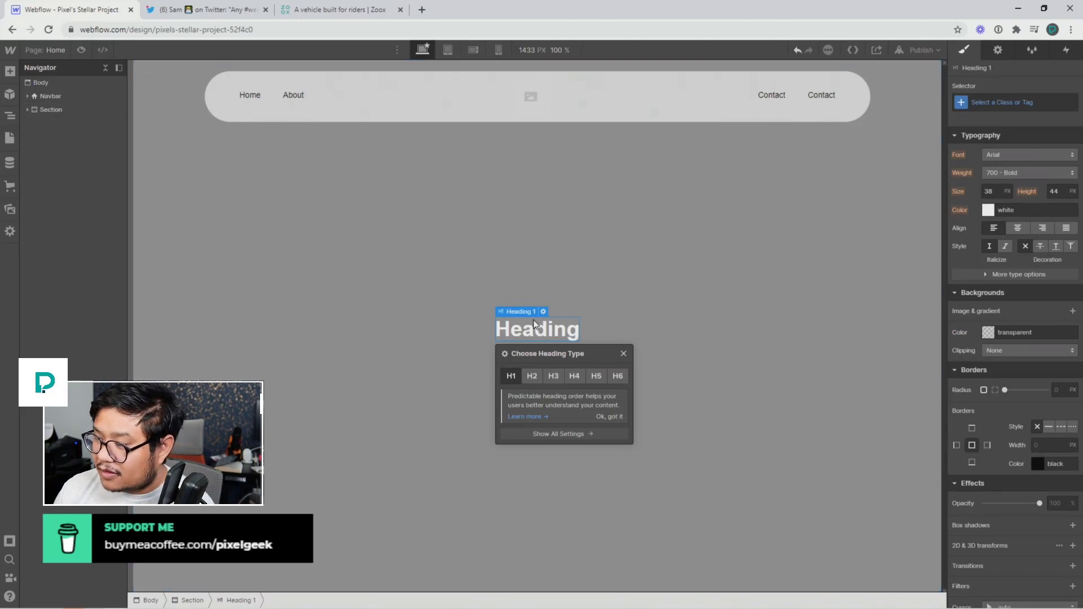
double_click(537, 329)
type("Section 1")
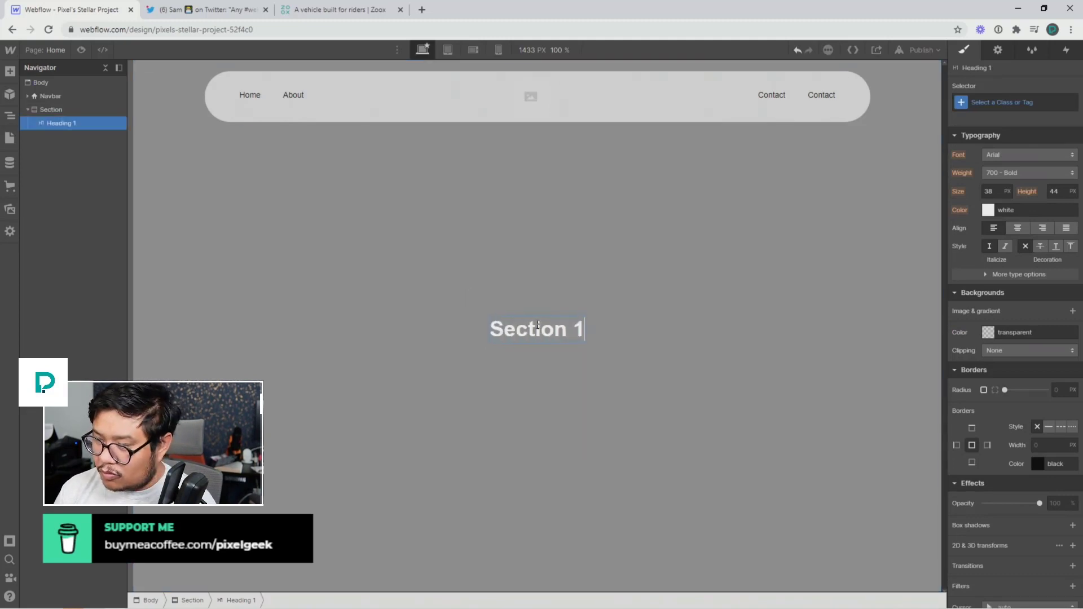
key("Escape")
Copy the Section with its heading and paste it twice to make three stacked sections.
left_click(57, 112)
key("ctrl+c")
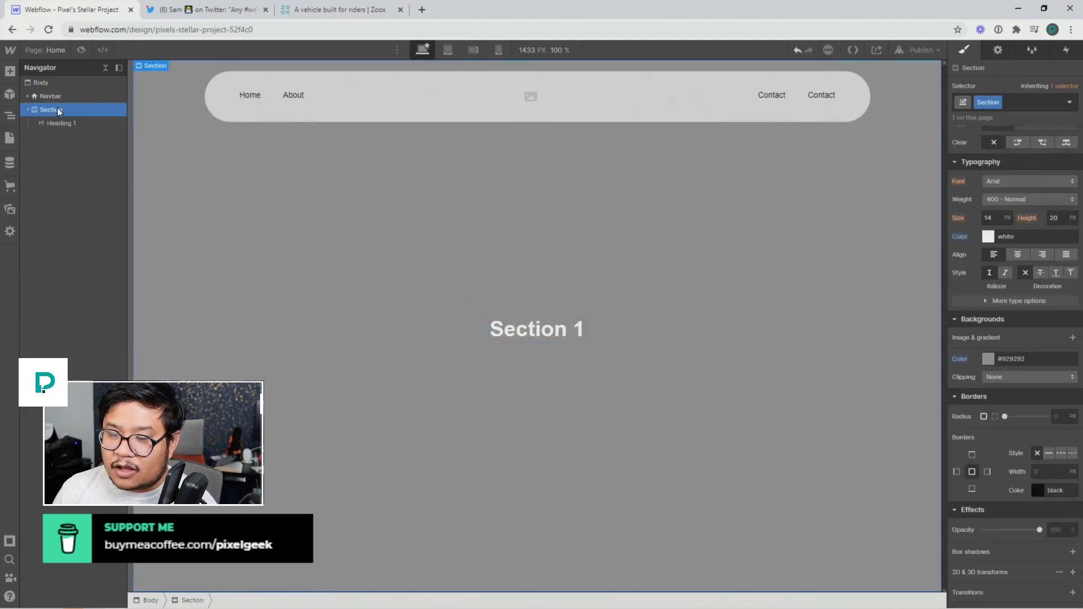
key("ctrl+v")
key("ctrl+v")
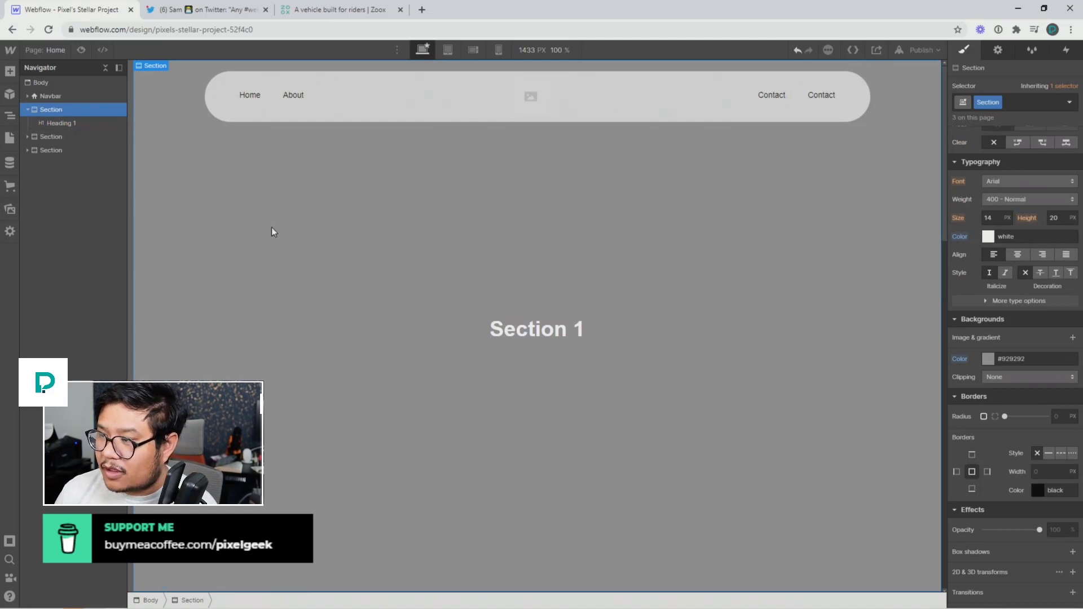
Add the combo class "2" to the second section.
scroll(300, 259, "down", 7)
left_click(438, 261)
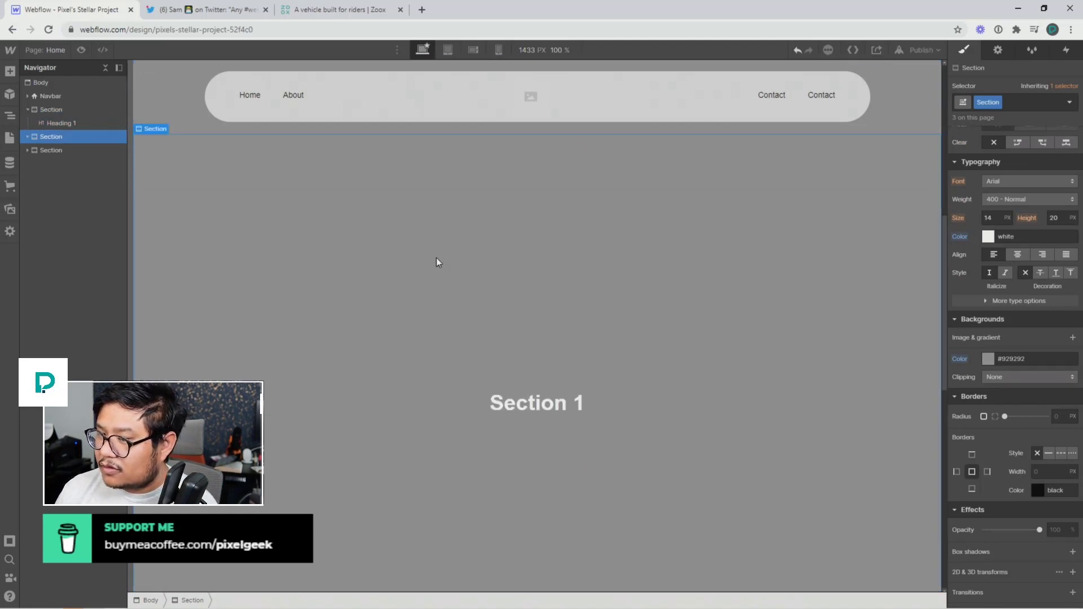
left_click(1029, 104)
type("2")
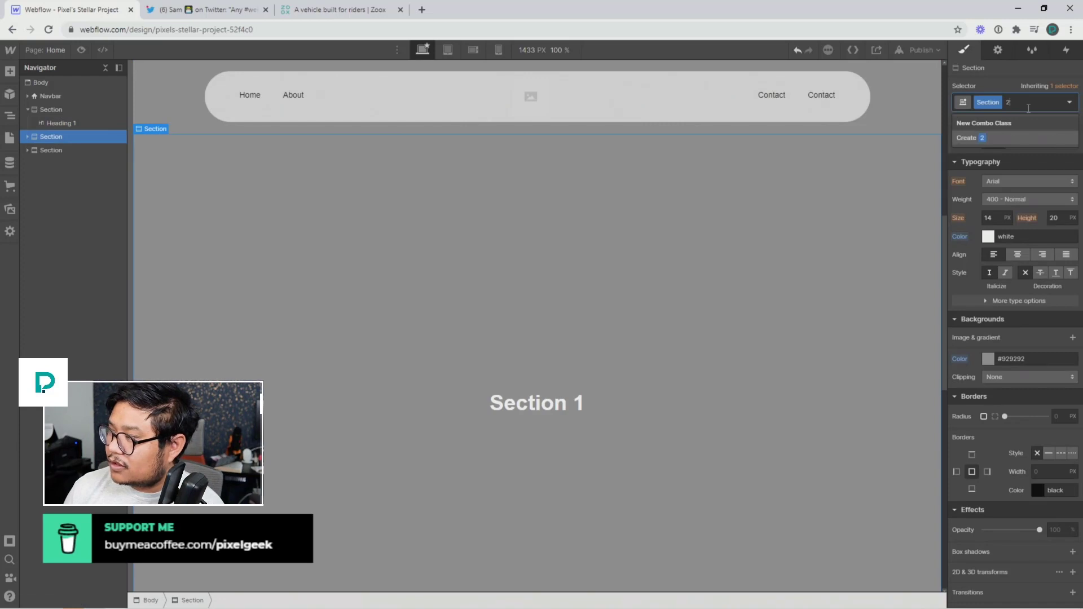
key("Return")
Set the second section's background color to dark blue #335775.
left_click(988, 357)
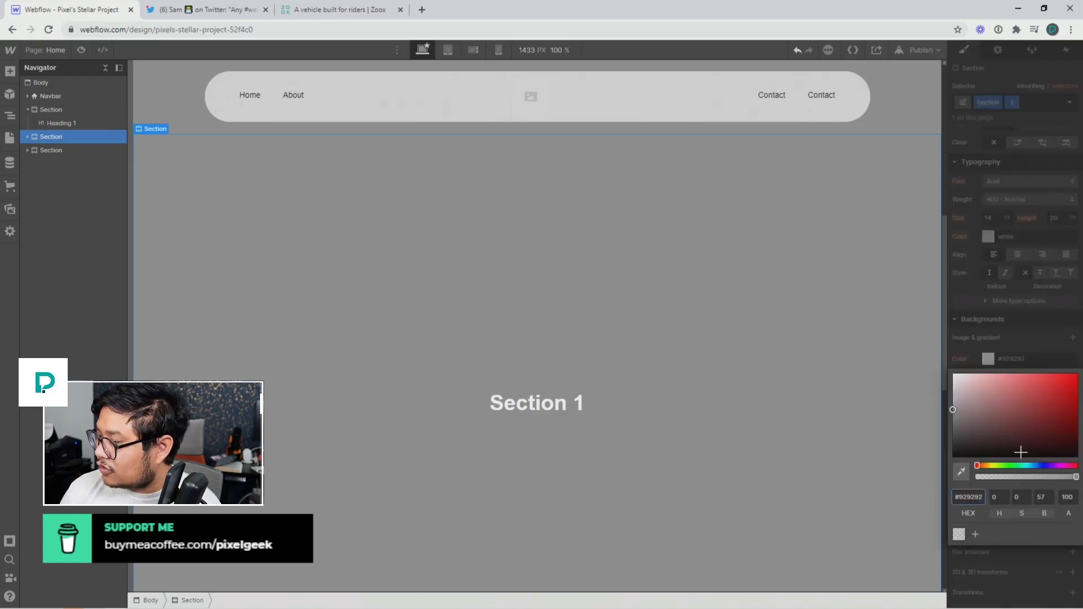
left_click(1010, 465)
left_click_drag(1004, 412, 1034, 422)
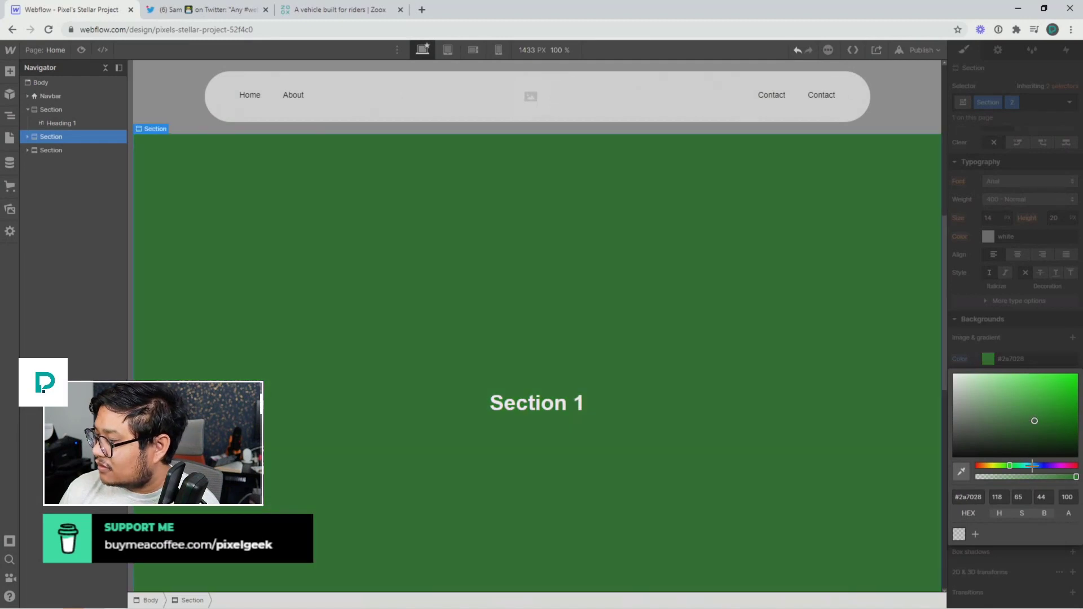
left_click(1035, 466)
left_click(1023, 419)
left_click(1024, 310)
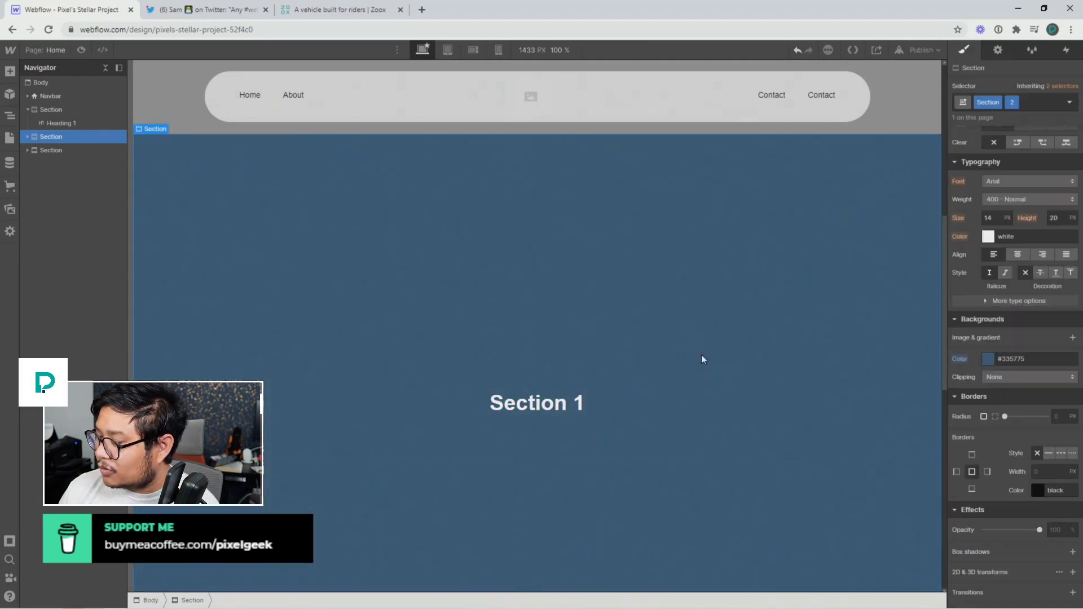
Change the second section's heading text to "Section 2".
scroll(704, 360, "down", 3)
double_click(576, 235)
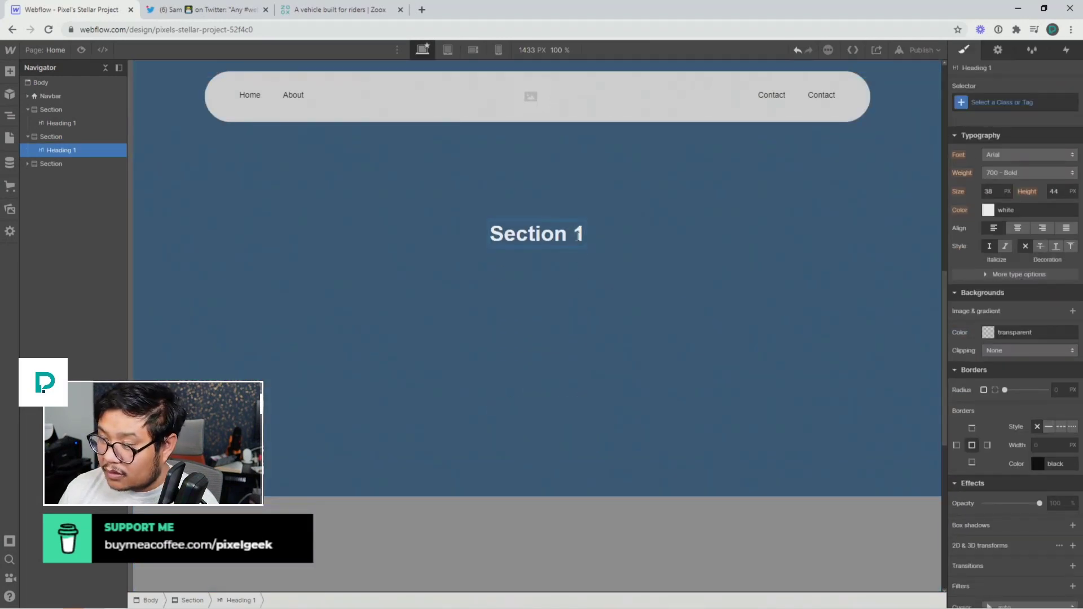
key("BackSpace")
type("2")
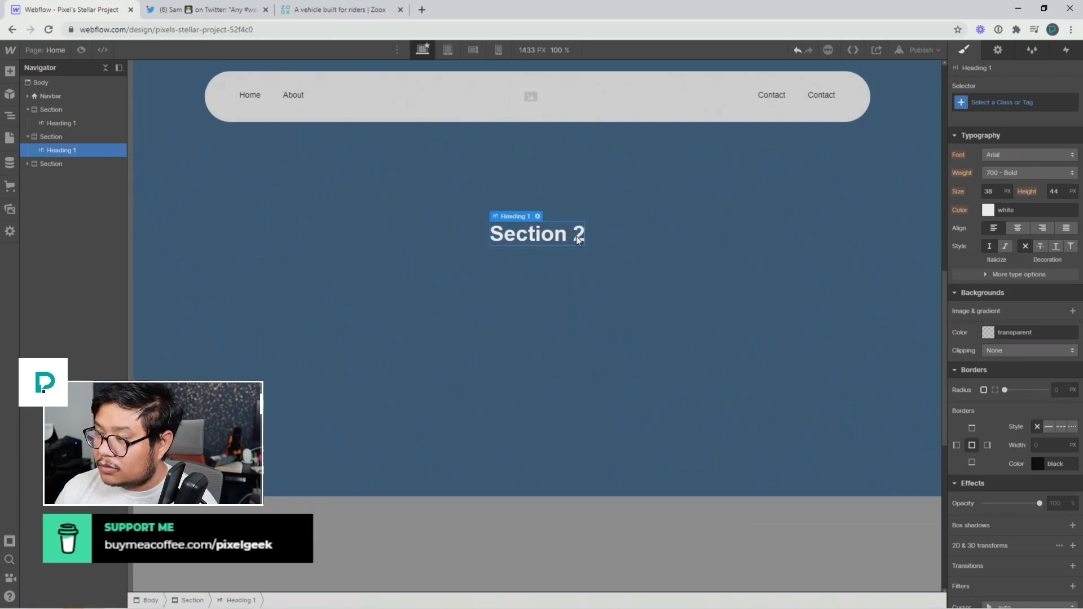
Change the third section's heading text to "Section 3".
scroll(578, 240, "down", 5)
double_click(579, 327)
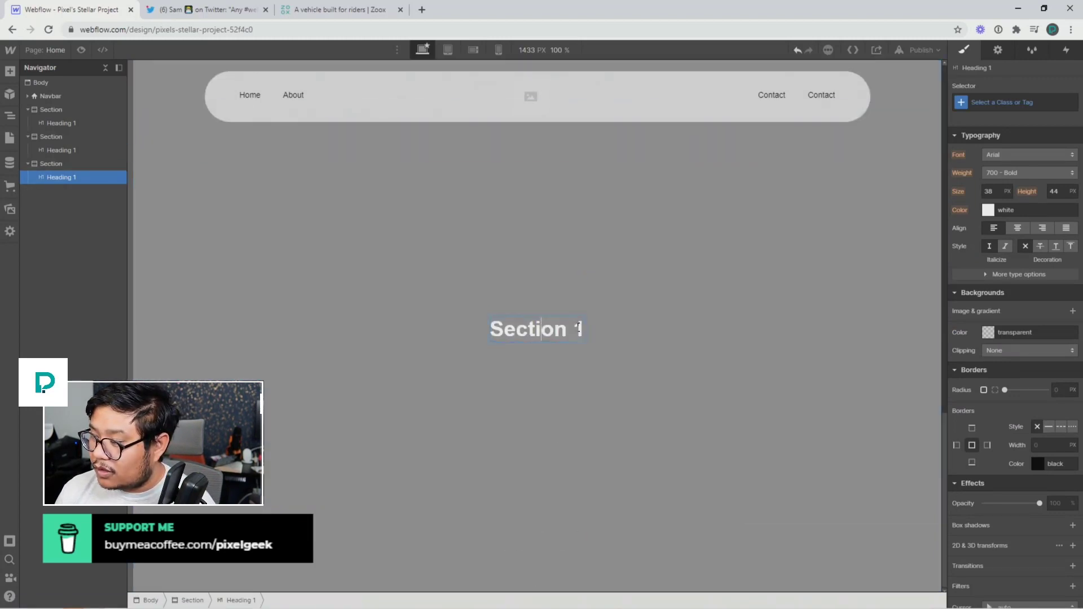
key("BackSpace")
type("3")
key("Escape")
Give the third section the combo class "3" and a purple #6b2e90 background.
left_click(683, 268)
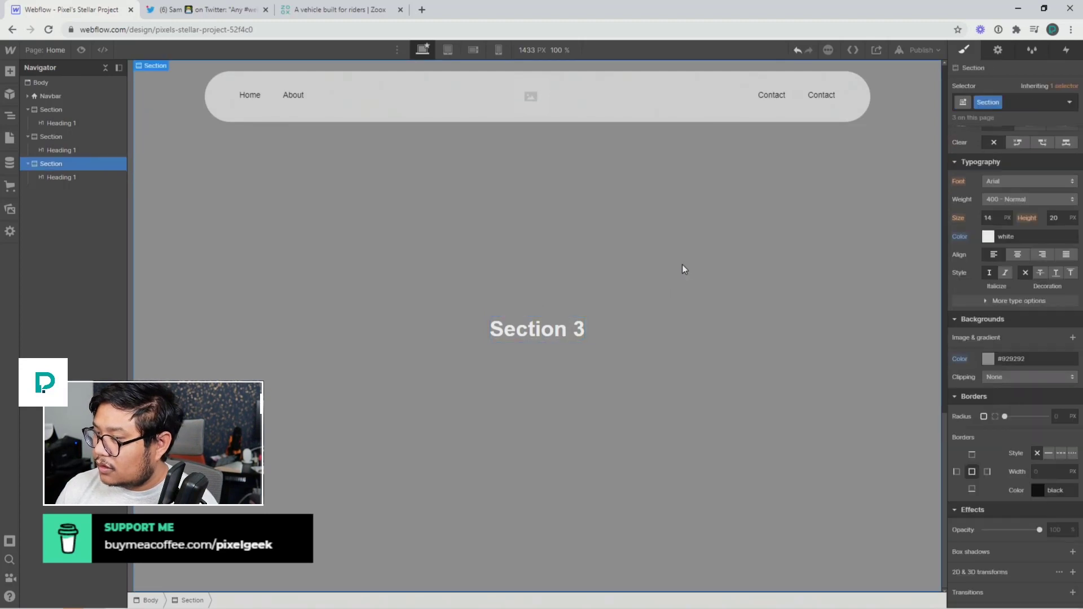
left_click(1010, 101)
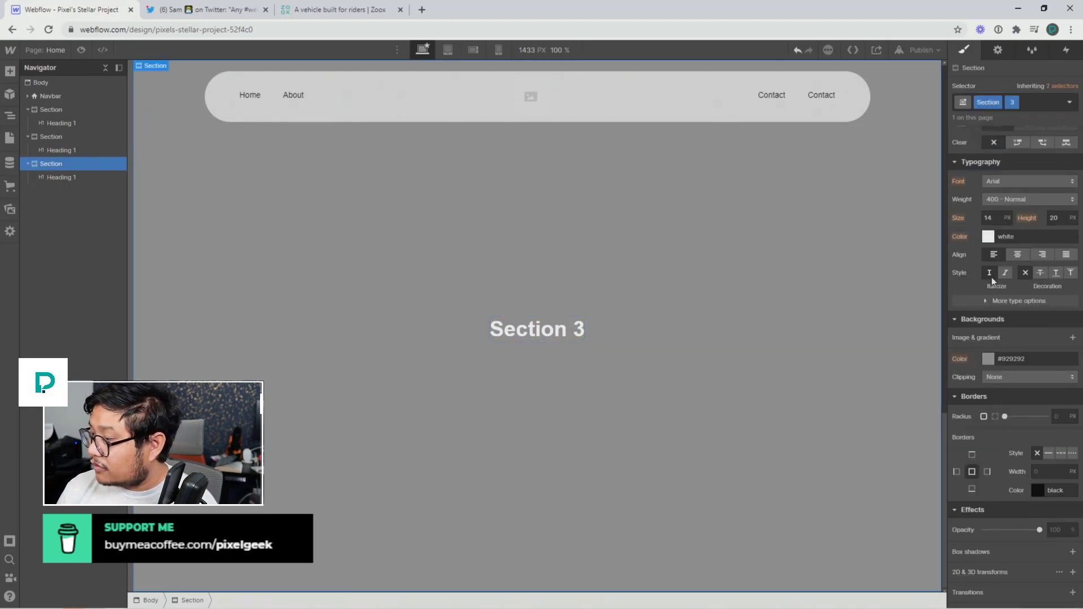
left_click(988, 358)
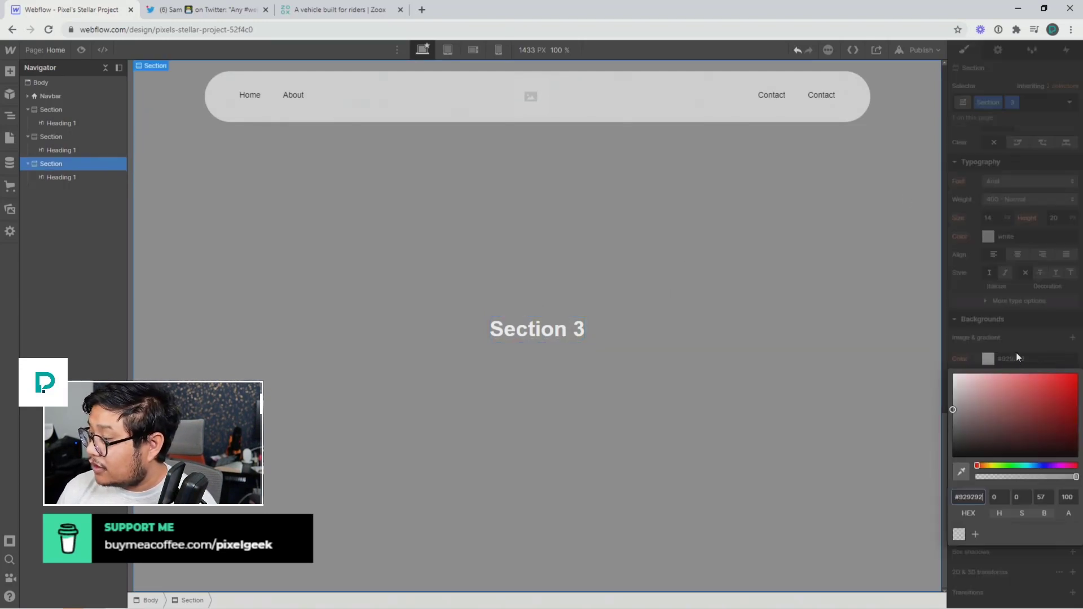
left_click(1053, 465)
left_click(1038, 411)
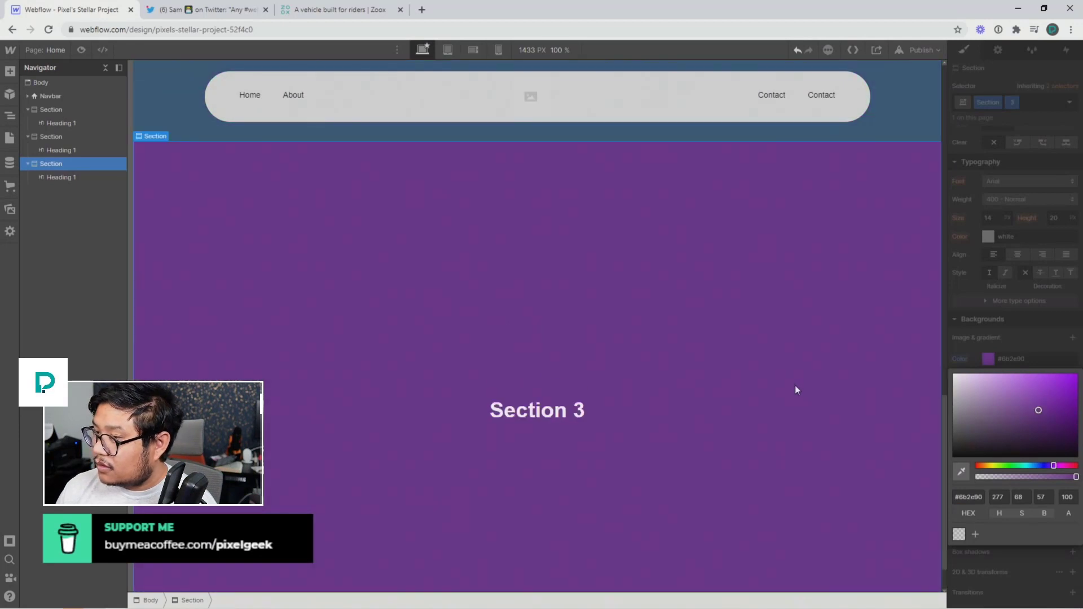
scroll(790, 383, "up", 10)
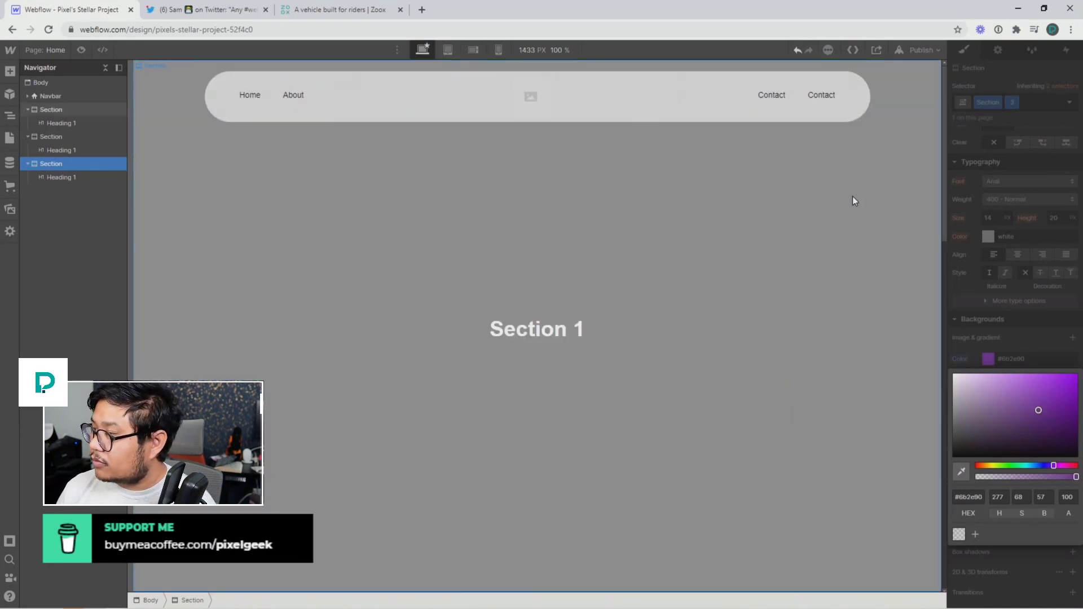
left_click(997, 172)
left_click(349, 269)
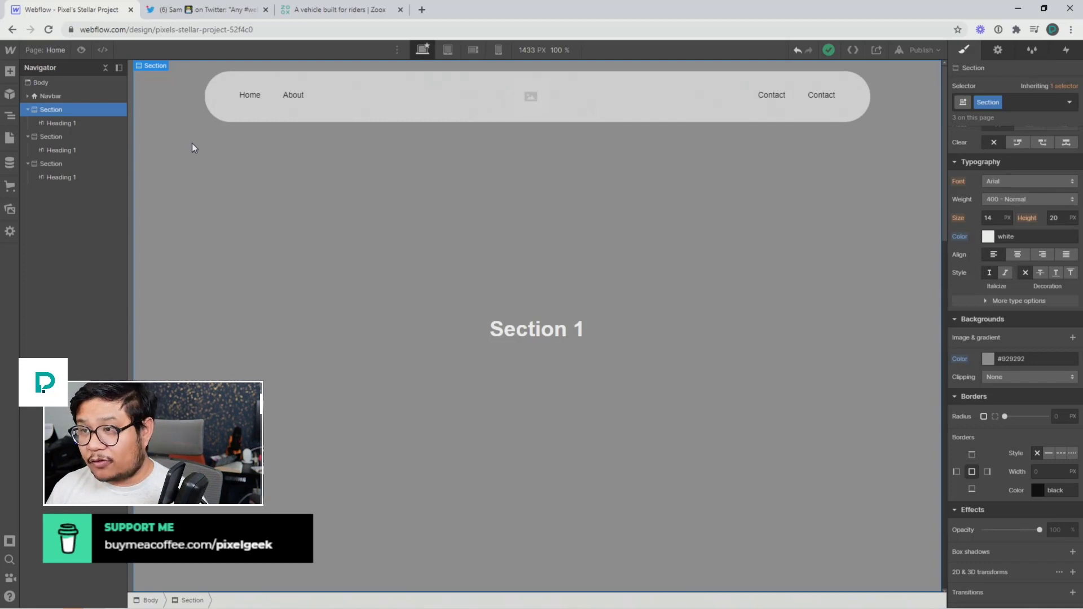
Examine how the Zoox site's navbar reacts to scrolling down and back up, and return to the Webflow project.
left_click(311, 17)
scroll(376, 268, "down", 3)
scroll(378, 272, "down", 1)
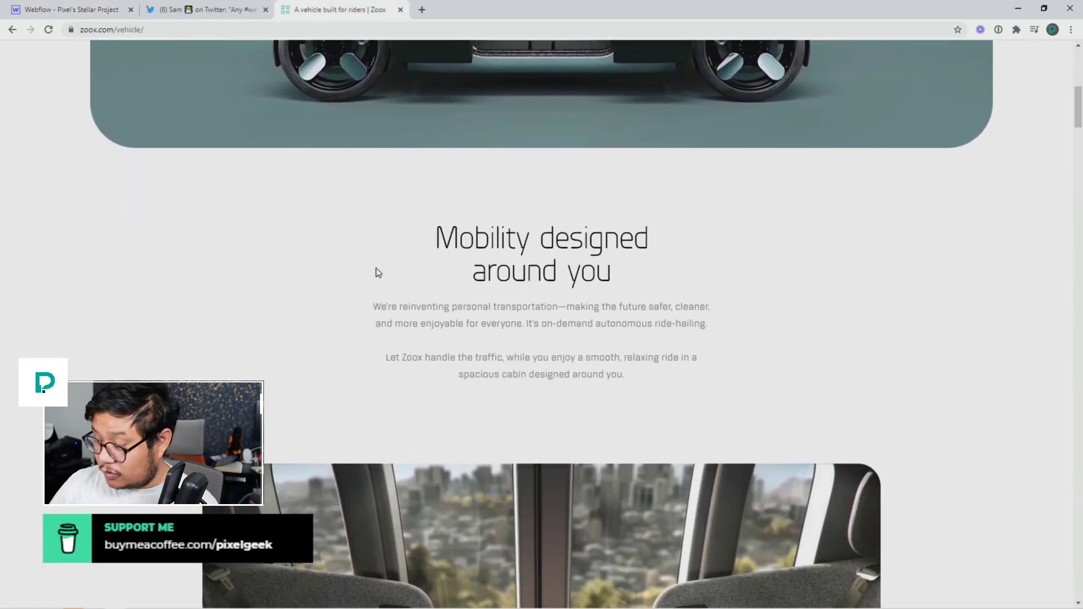
scroll(379, 272, "up", 3)
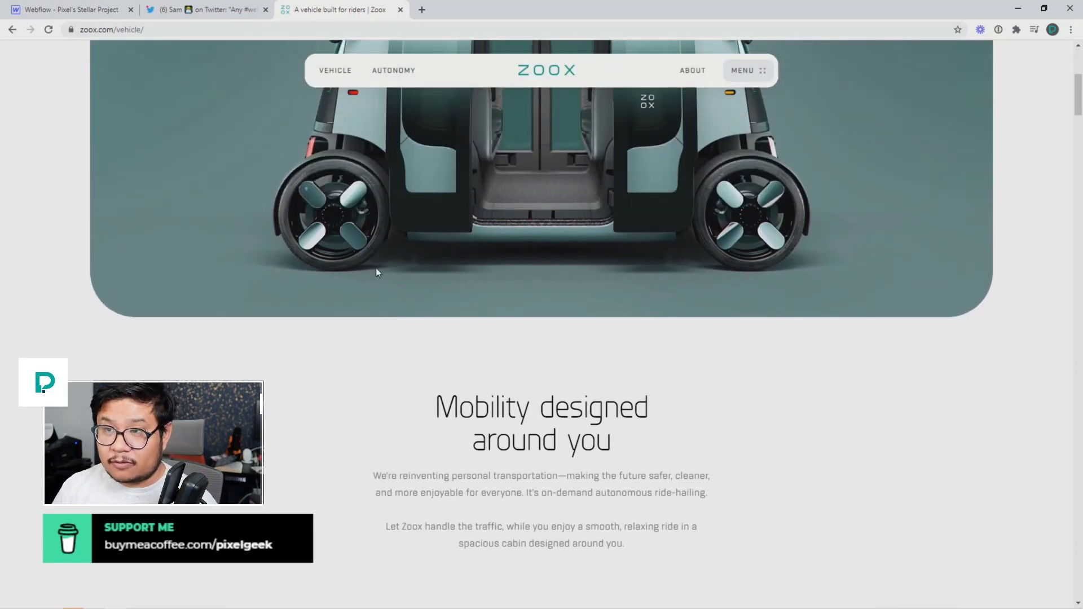
left_click(101, 10)
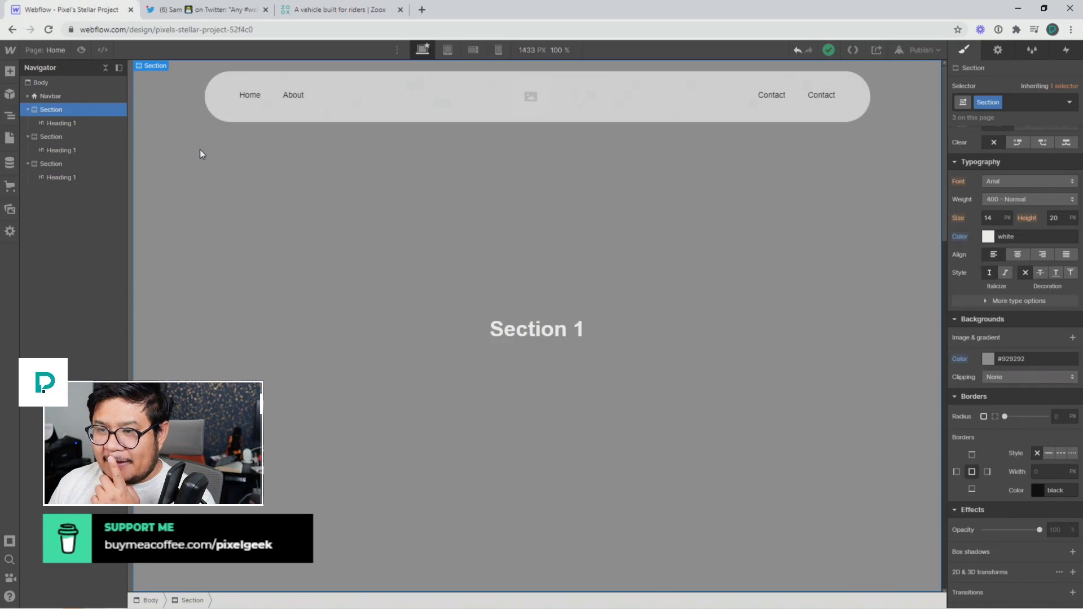
Add a Page scrolled trigger with Start an animation as its scrolled-down action, and create a new timed animation for it.
left_click(1066, 50)
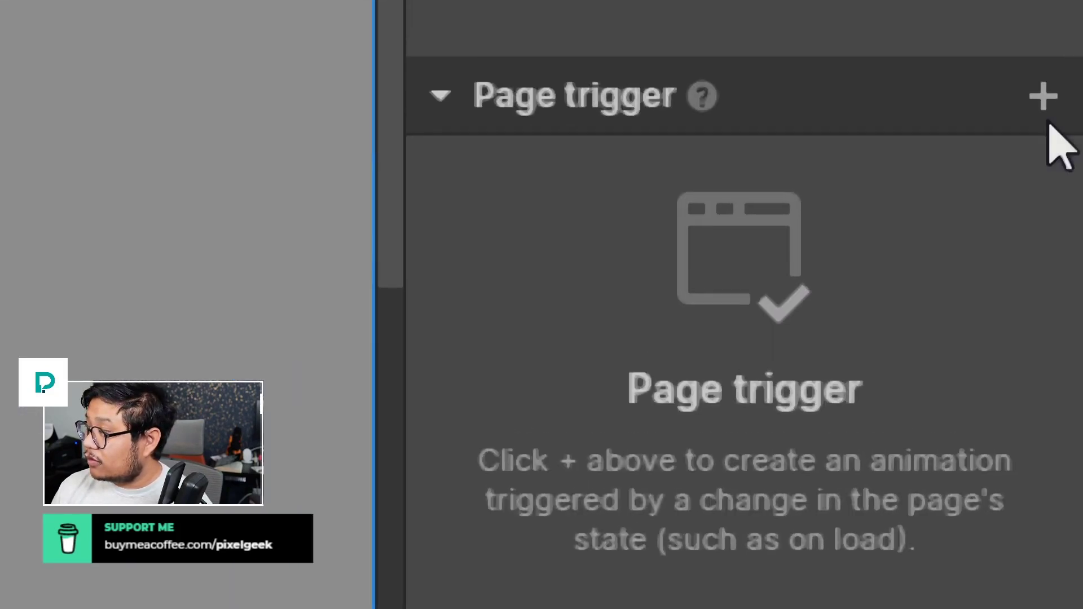
left_click(1043, 96)
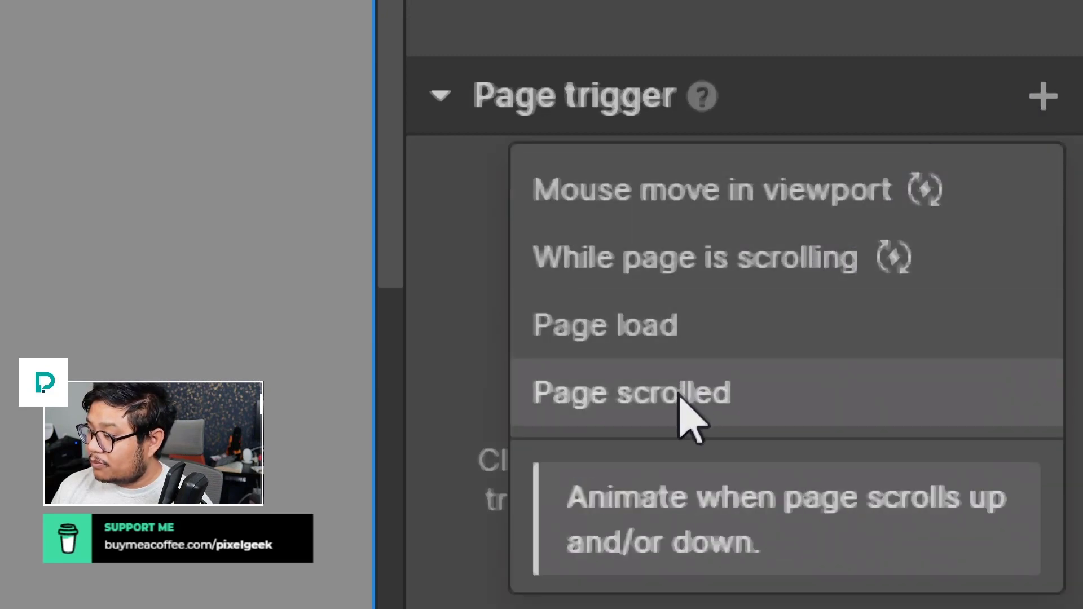
left_click(680, 395)
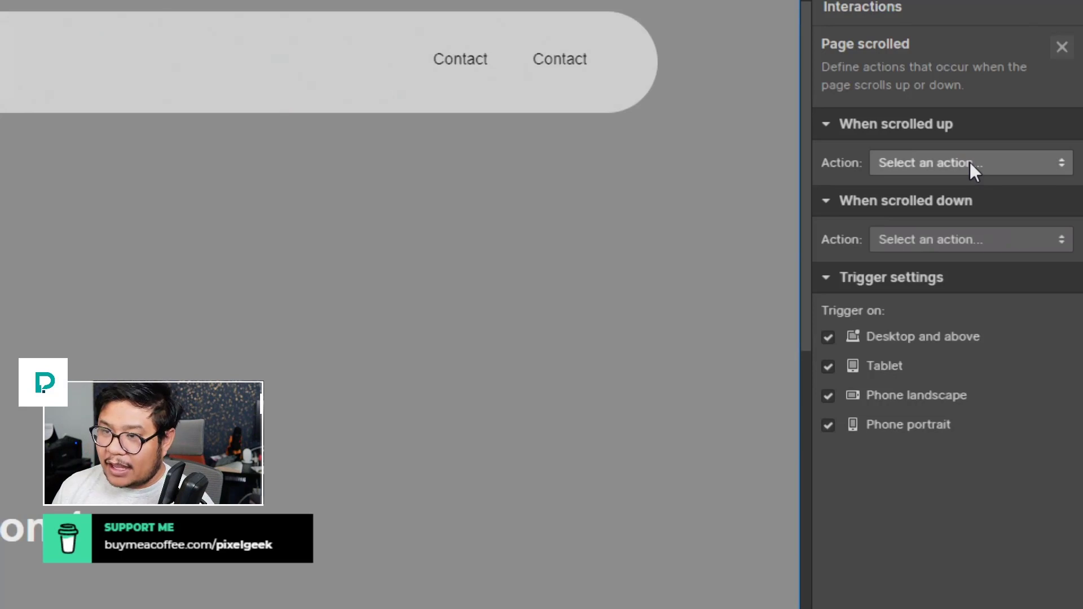
left_click(920, 238)
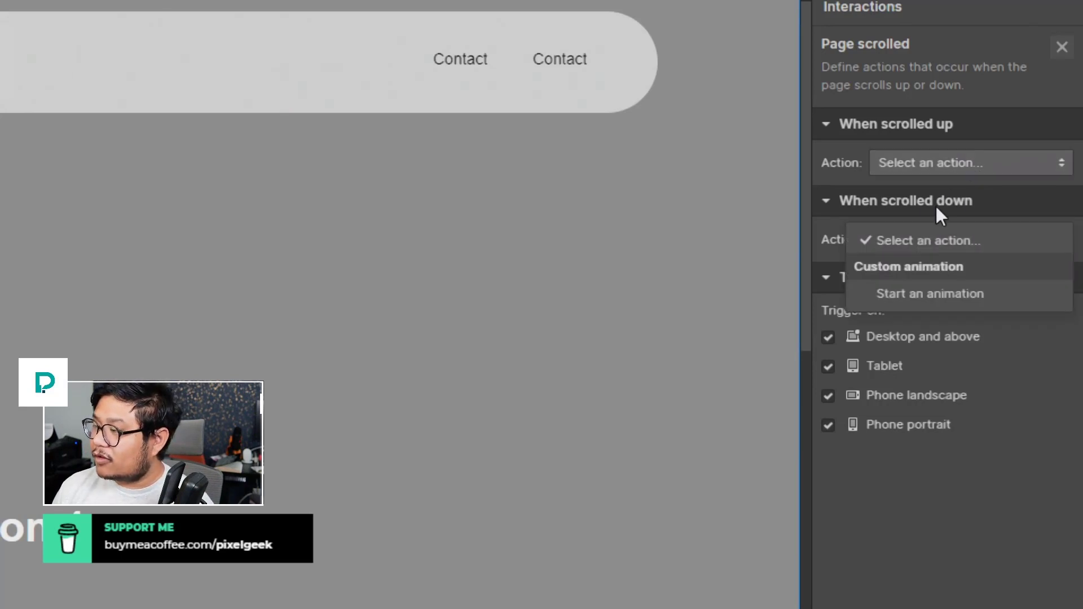
left_click(899, 294)
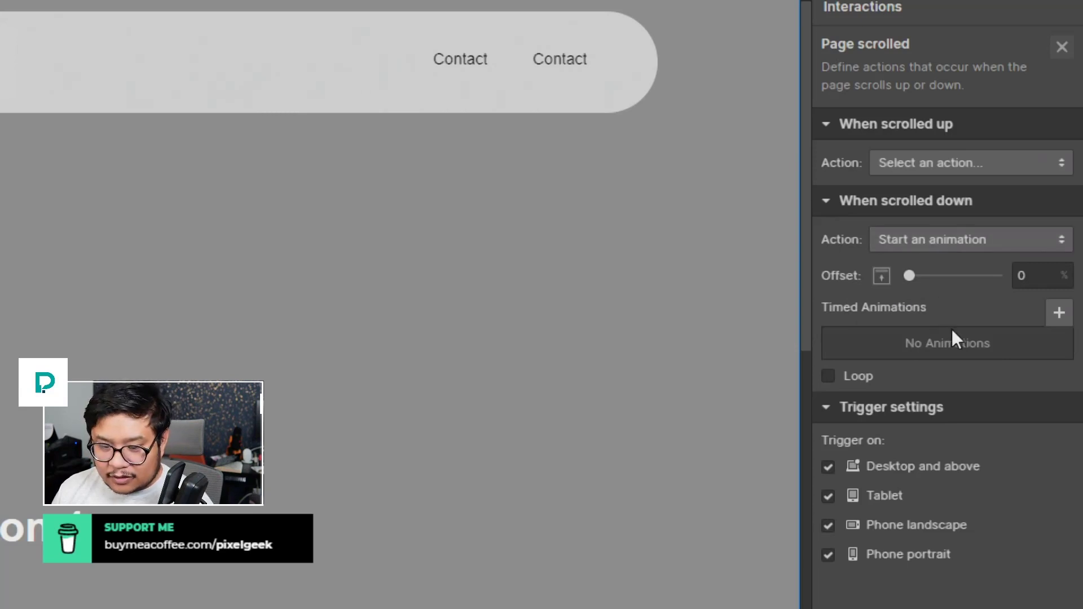
left_click(1058, 312)
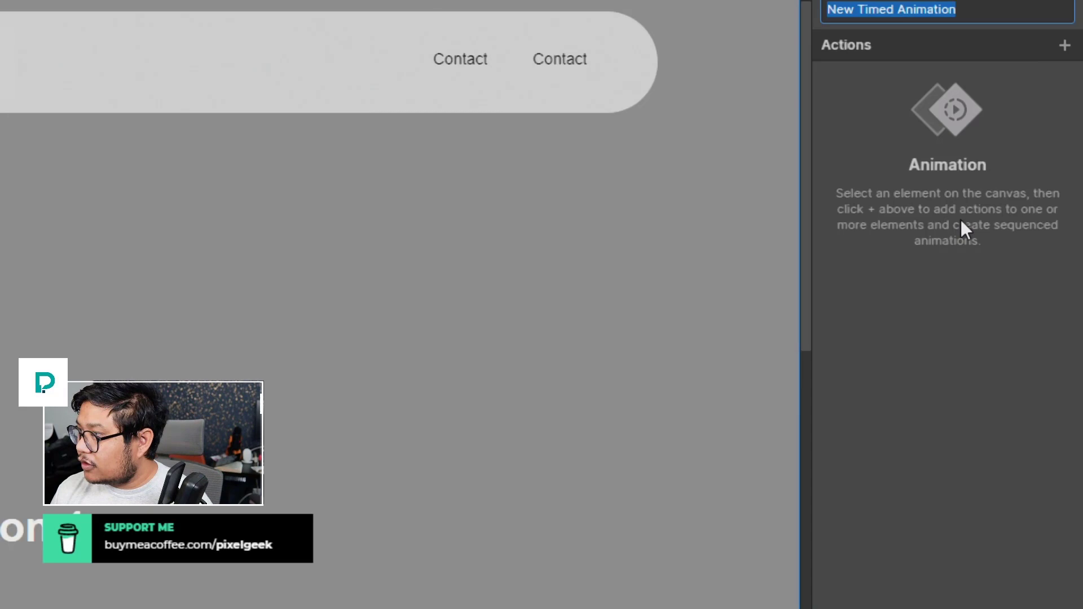
Name the timed animation "scroll down" and add a Move action for the Navbar.
type("scroll down")
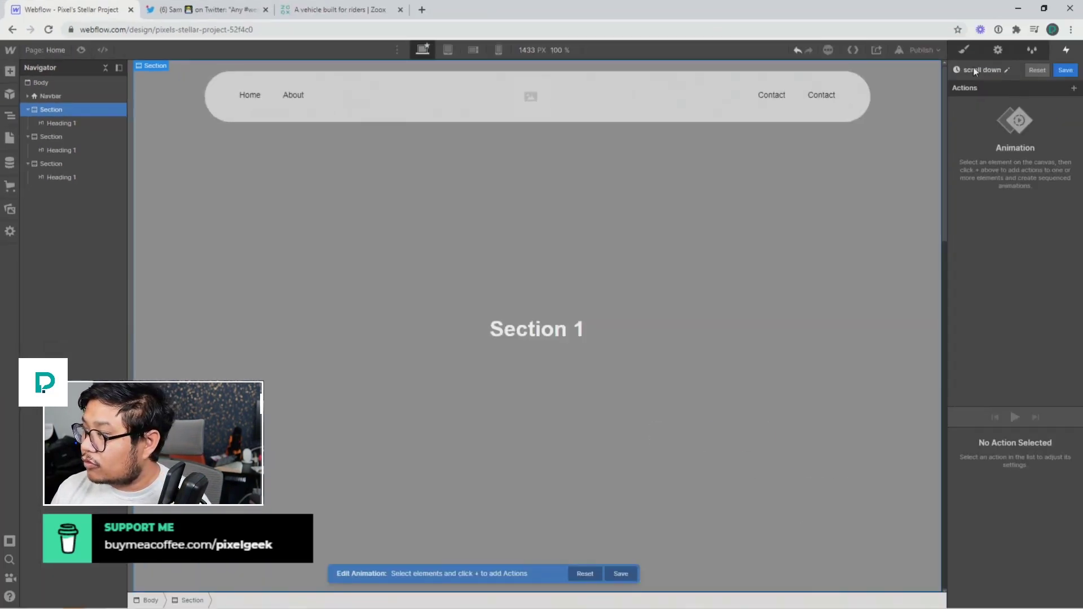
left_click(56, 96)
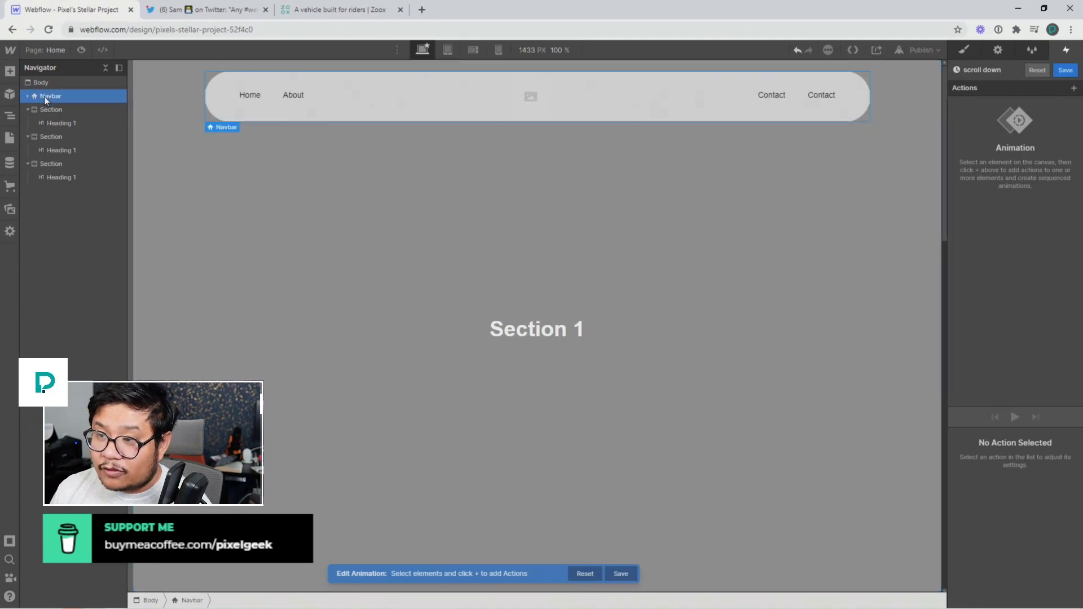
left_click(1072, 92)
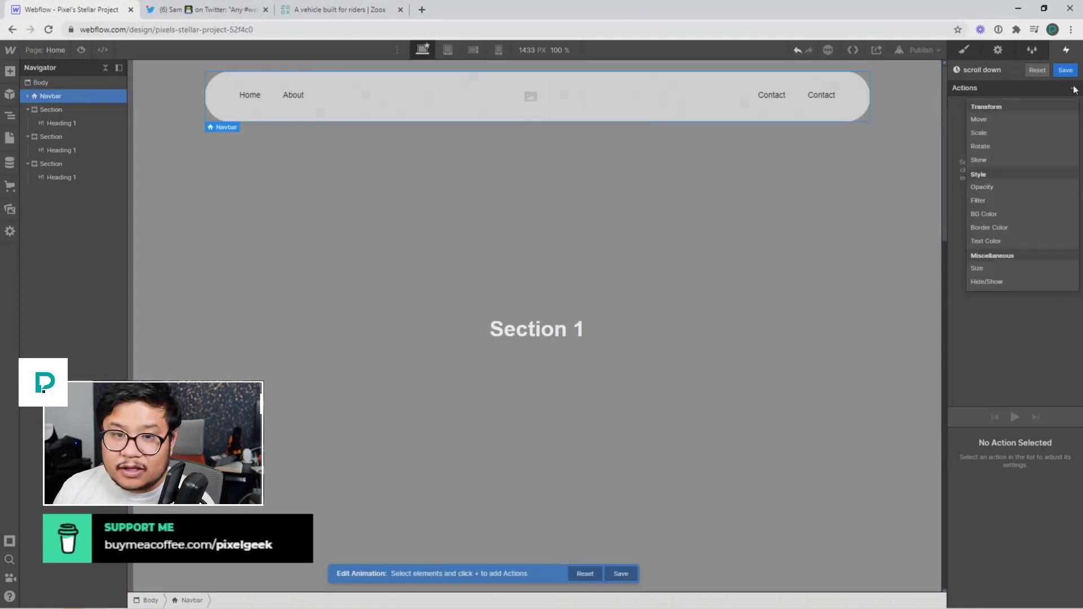
left_click(1002, 116)
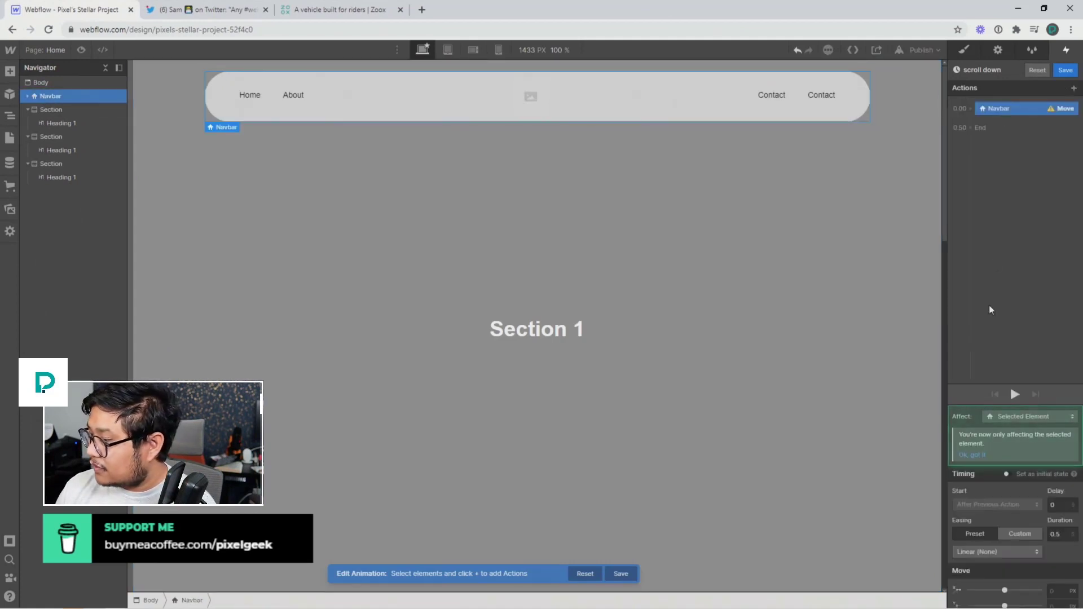
Set the Navbar's vertical Move value to -140% so it slides out above the page.
scroll(1027, 540, "down", 1)
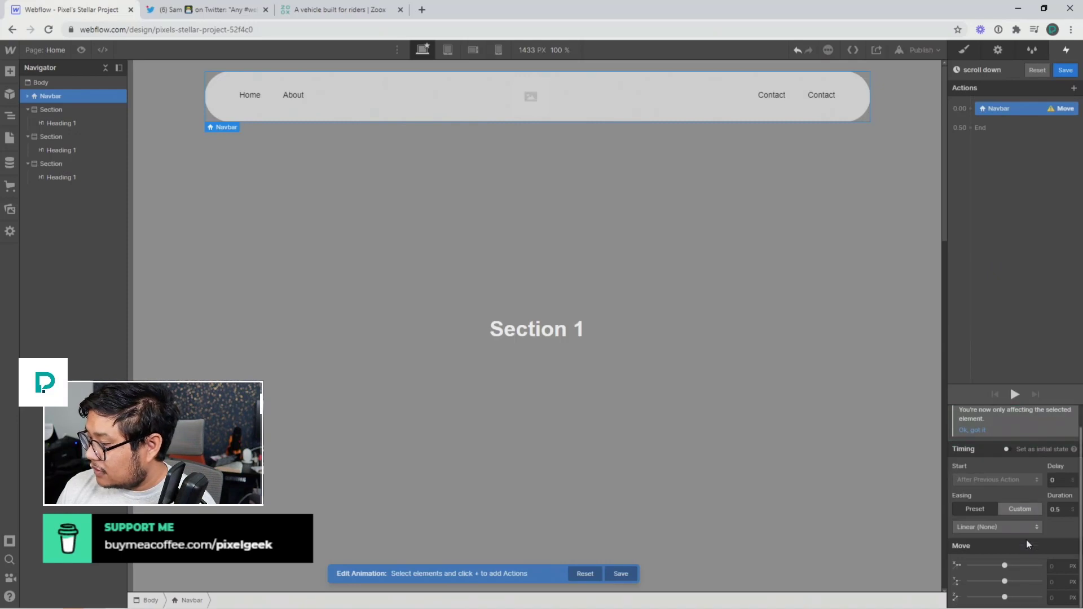
left_click(1056, 583)
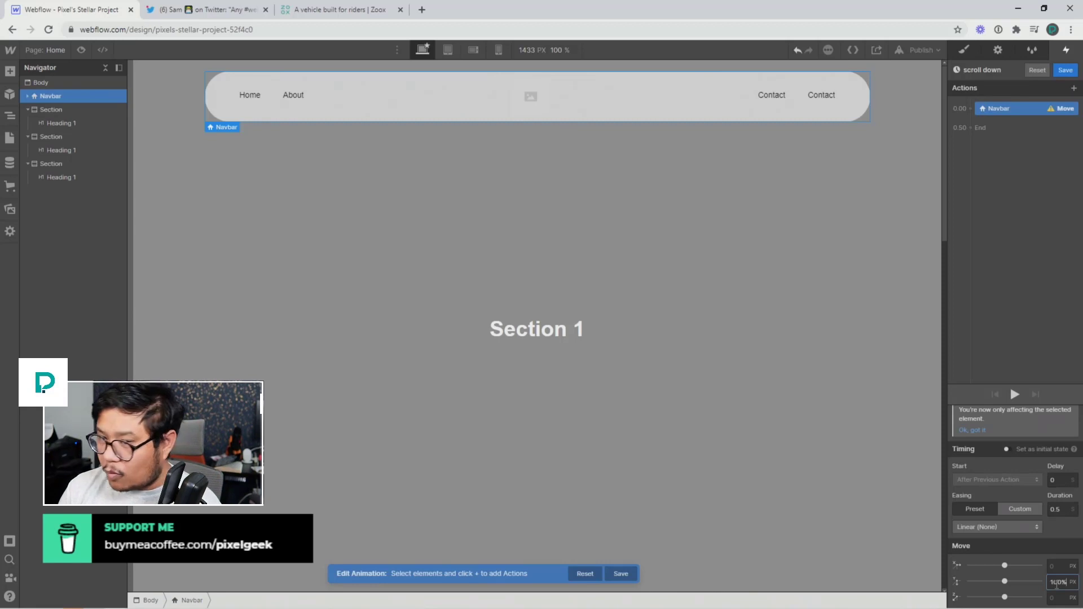
type("-100%")
key("Return")
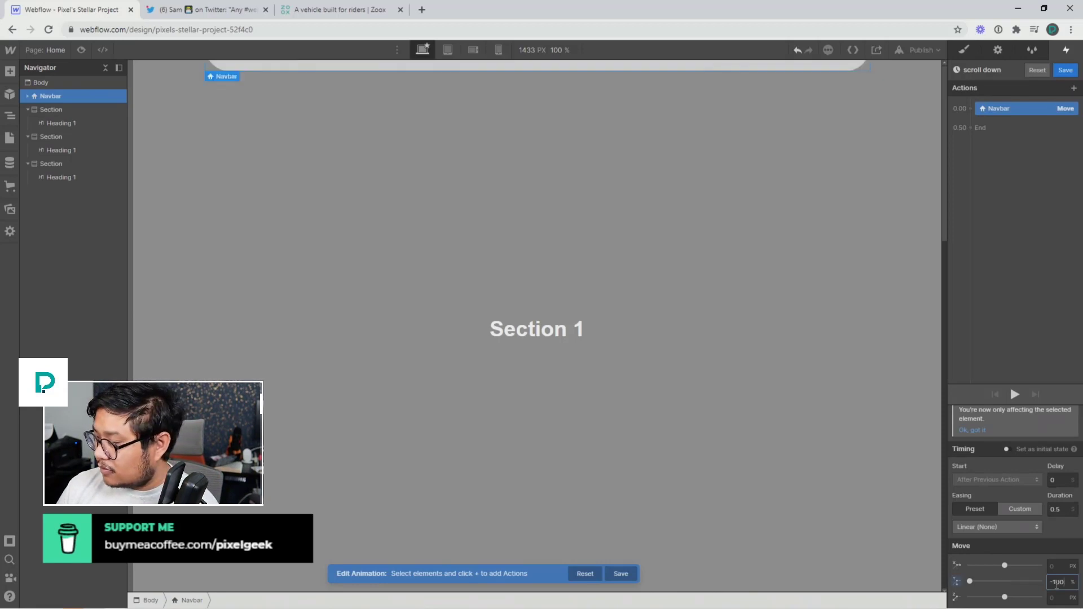
key("shift+Down")
key("shift+Down")
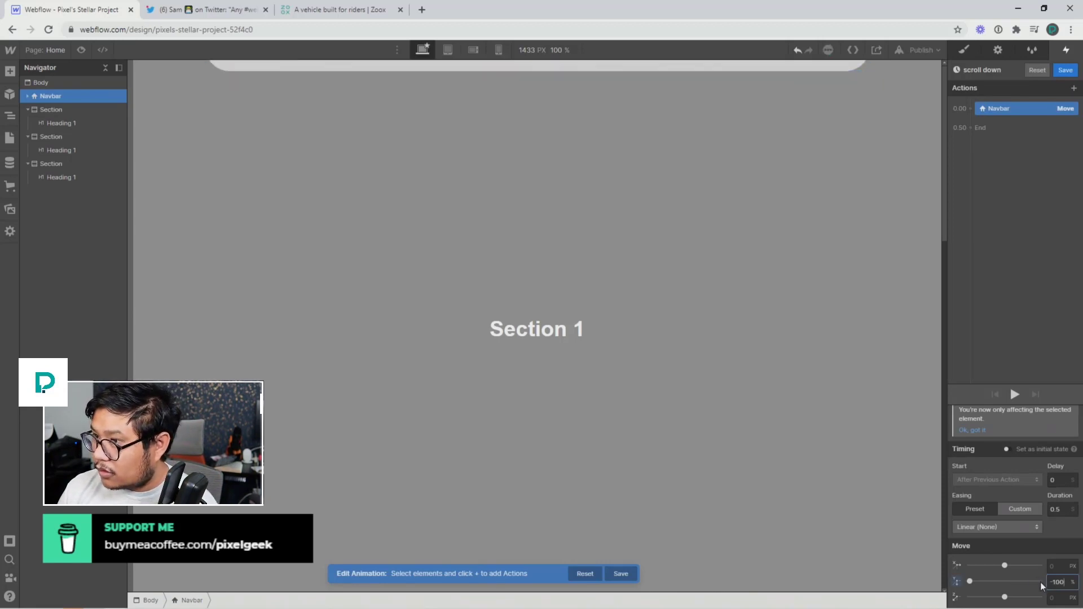
key("shift+Down")
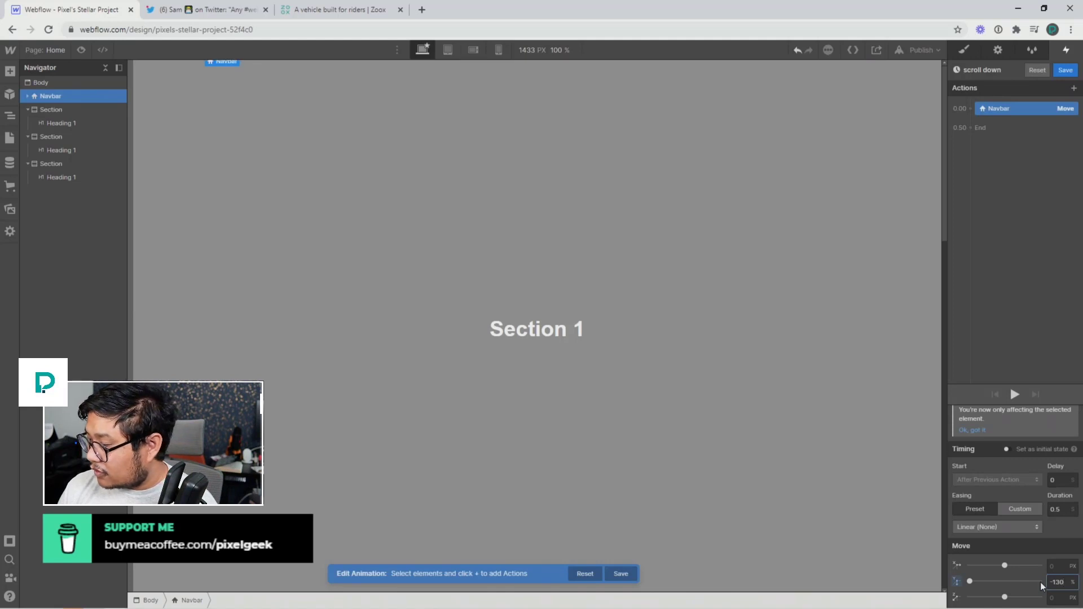
key("shift+Down")
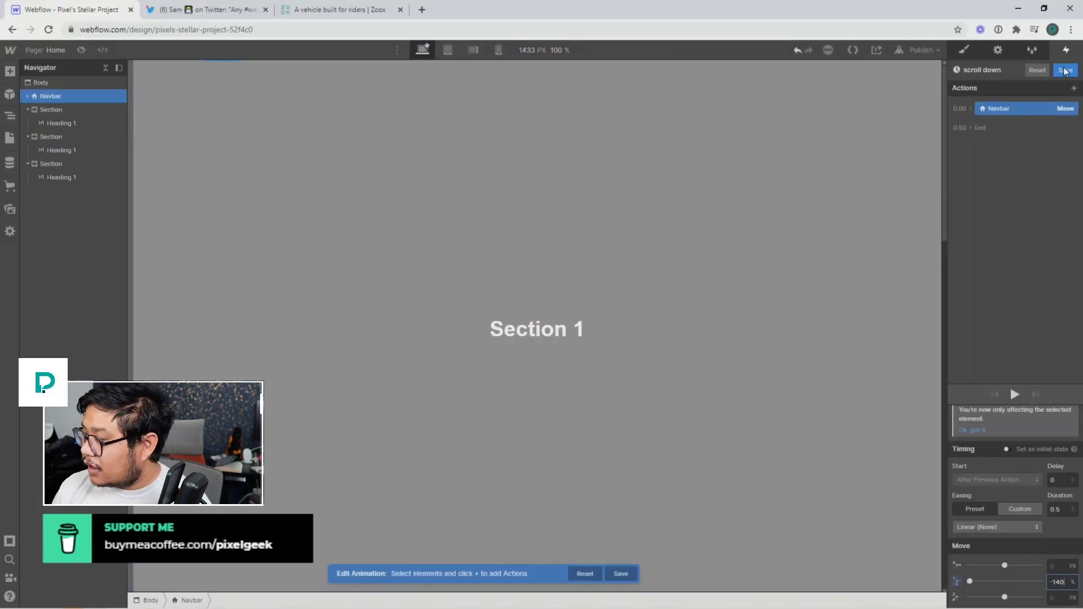
Change the Navbar Move action's easing to Ease and save the scroll down animation.
left_click(980, 526)
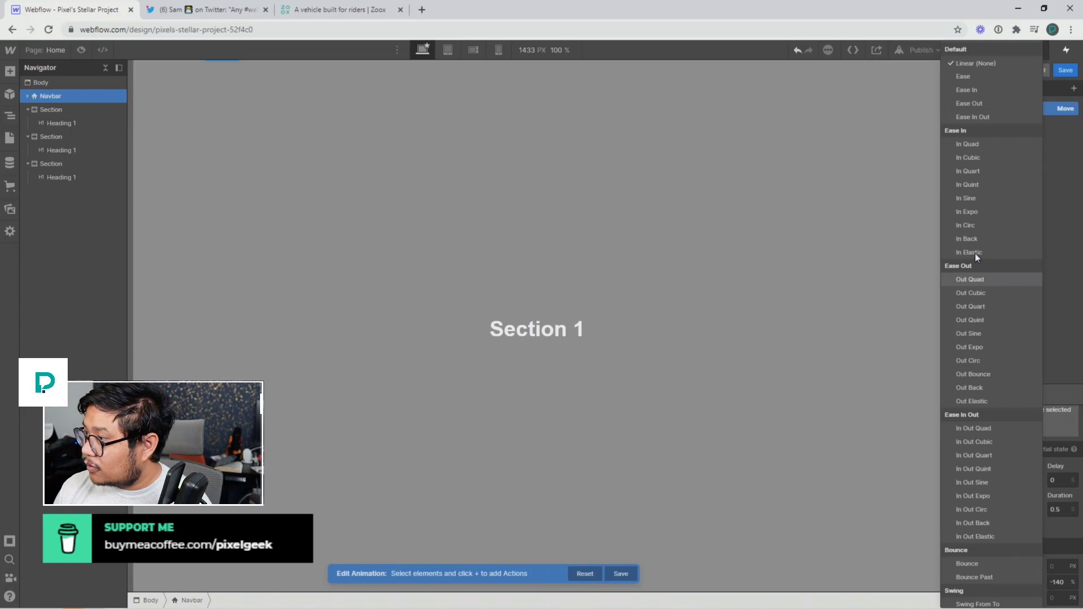
left_click(976, 79)
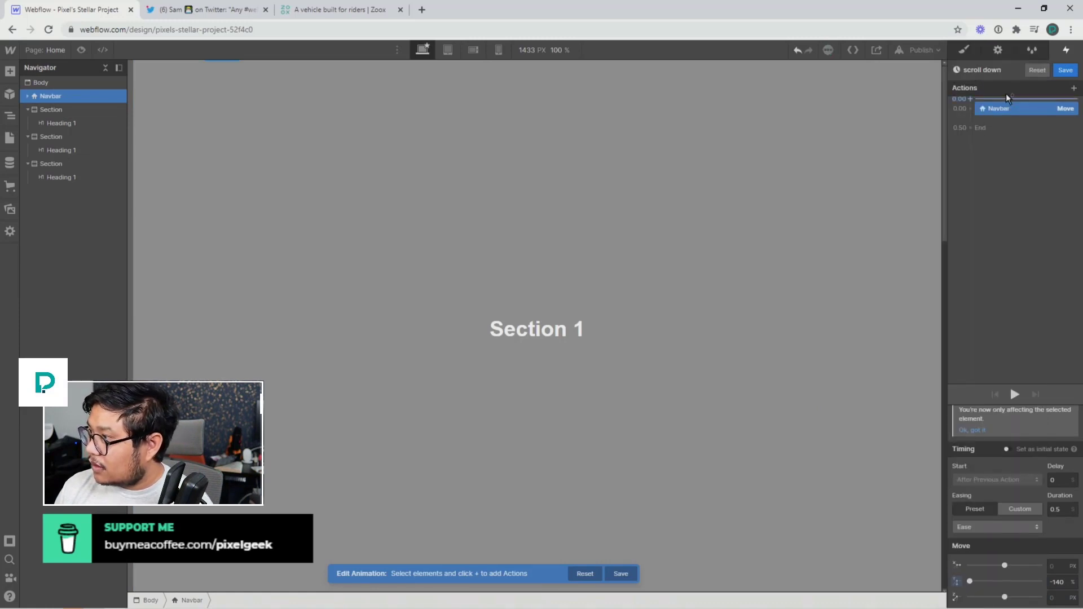
left_click(1066, 70)
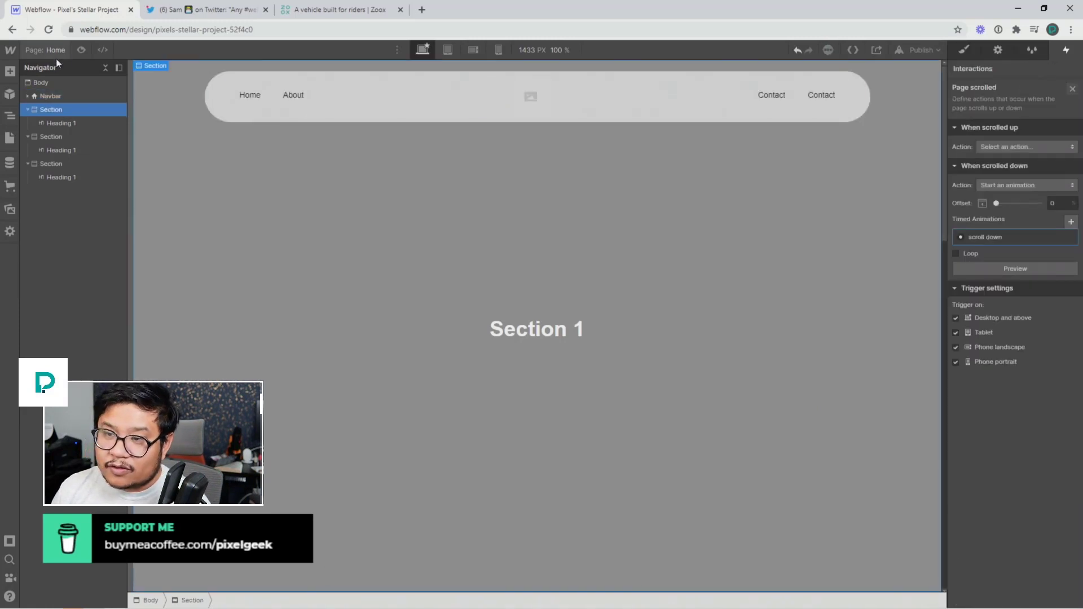
Preview the page to check how the navbar behaves when scrolling down and back up, and return to the Designer.
left_click(83, 50)
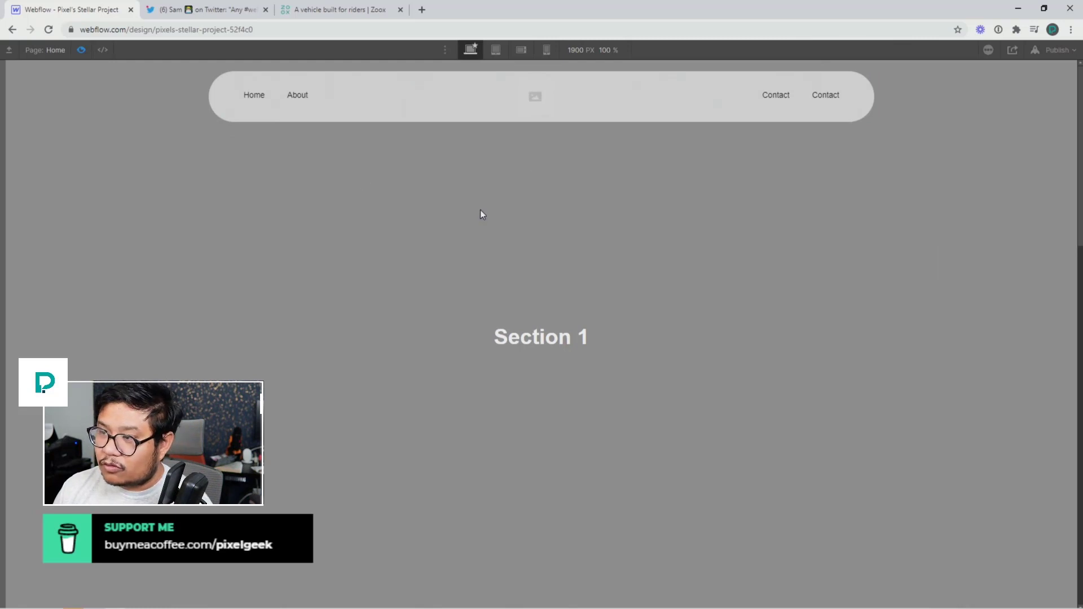
scroll(481, 213, "down", 7)
scroll(481, 213, "up", 7)
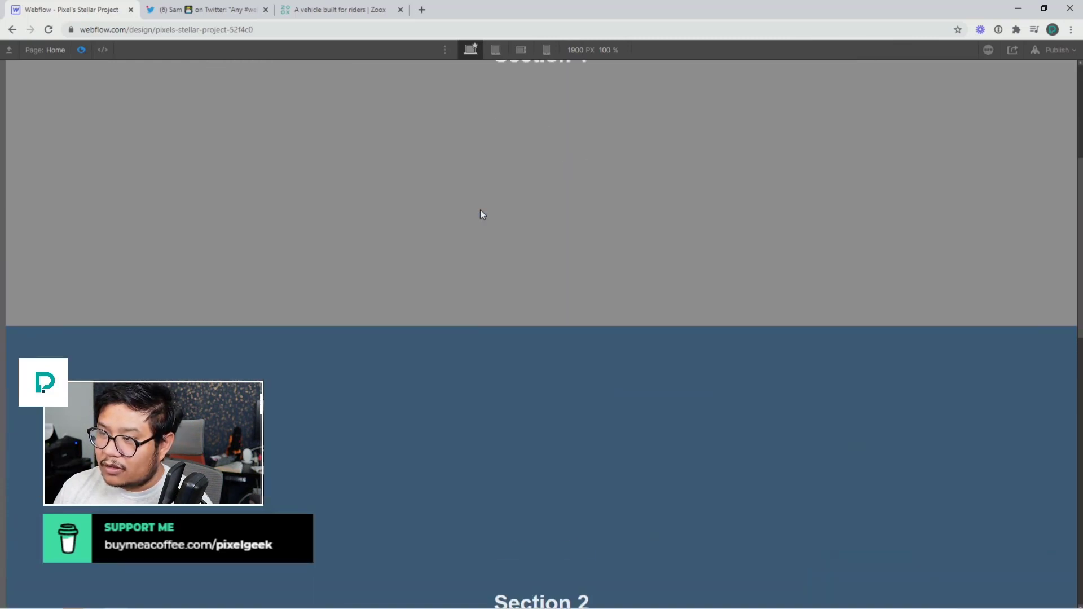
scroll(482, 191, "down", 11)
scroll(482, 187, "up", 11)
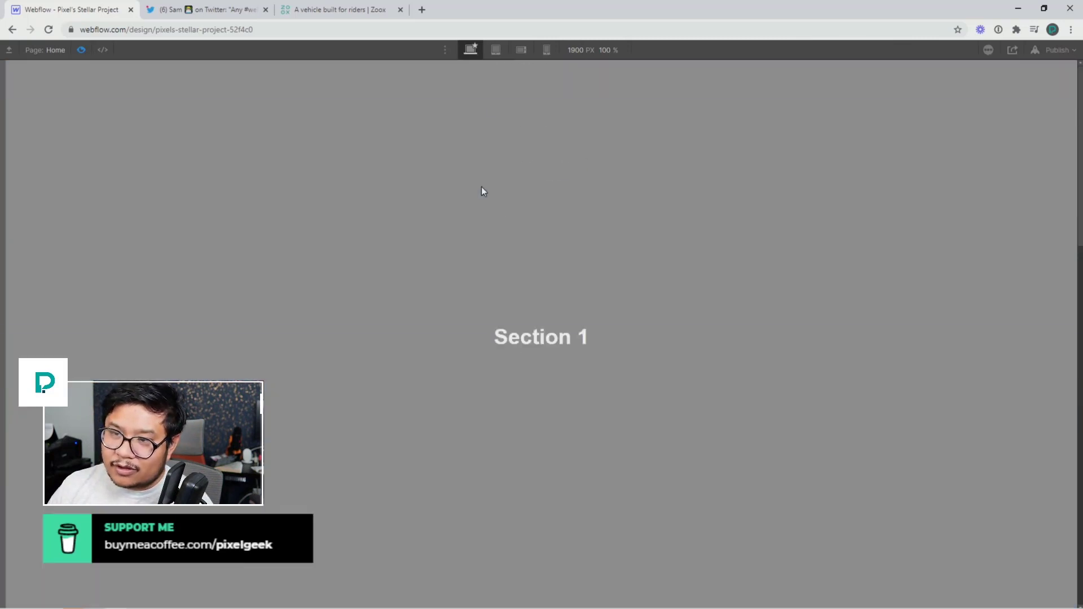
scroll(482, 186, "down", 7)
scroll(482, 186, "up", 7)
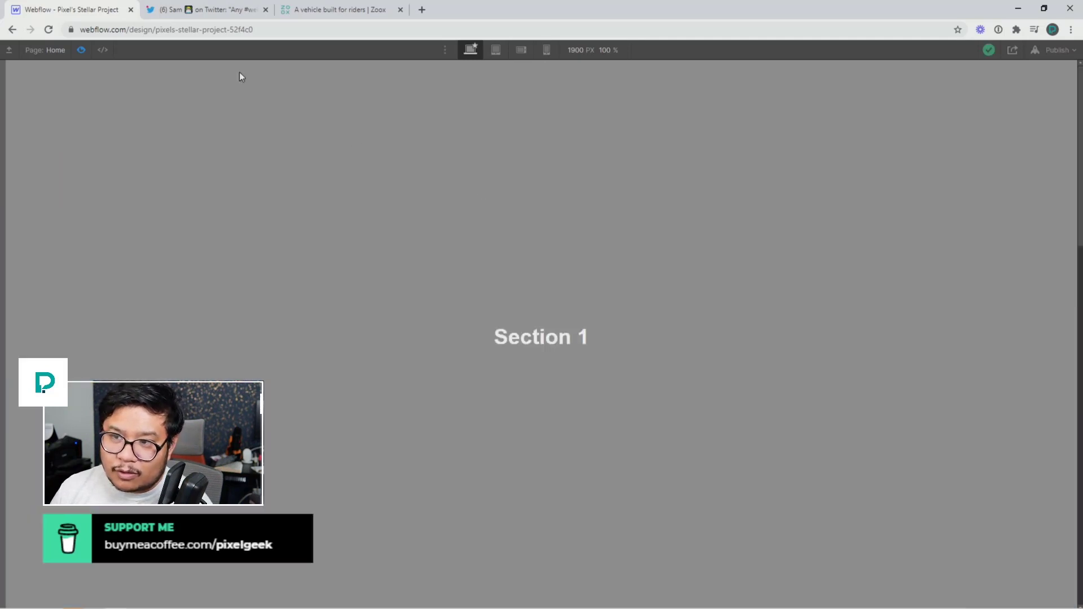
left_click(80, 49)
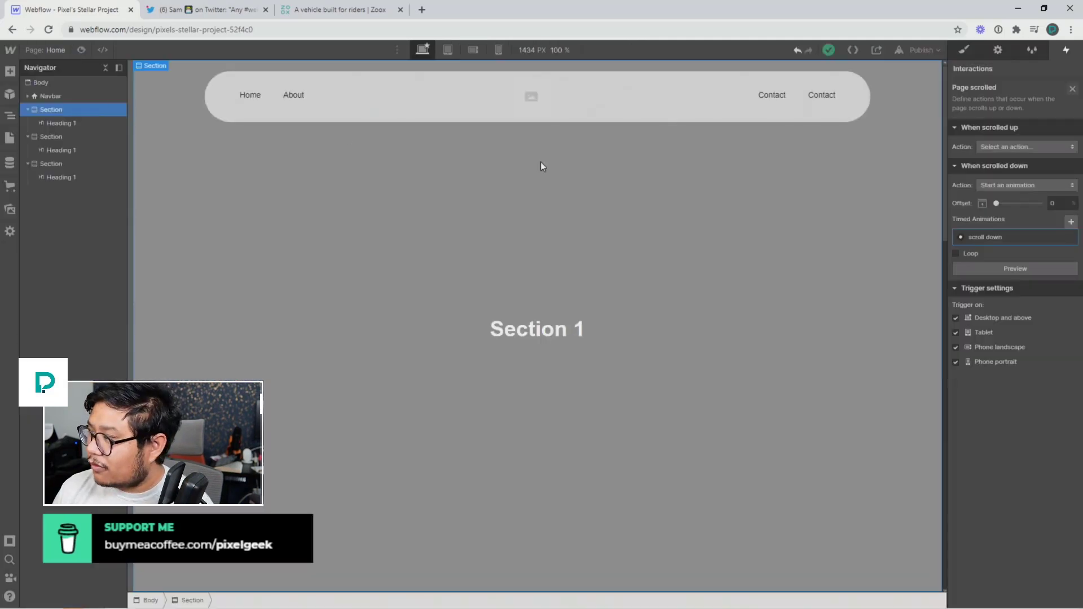
Set the scrolled-up action to Start an animation and assign it a duplicate of the scroll down animation.
left_click(1016, 147)
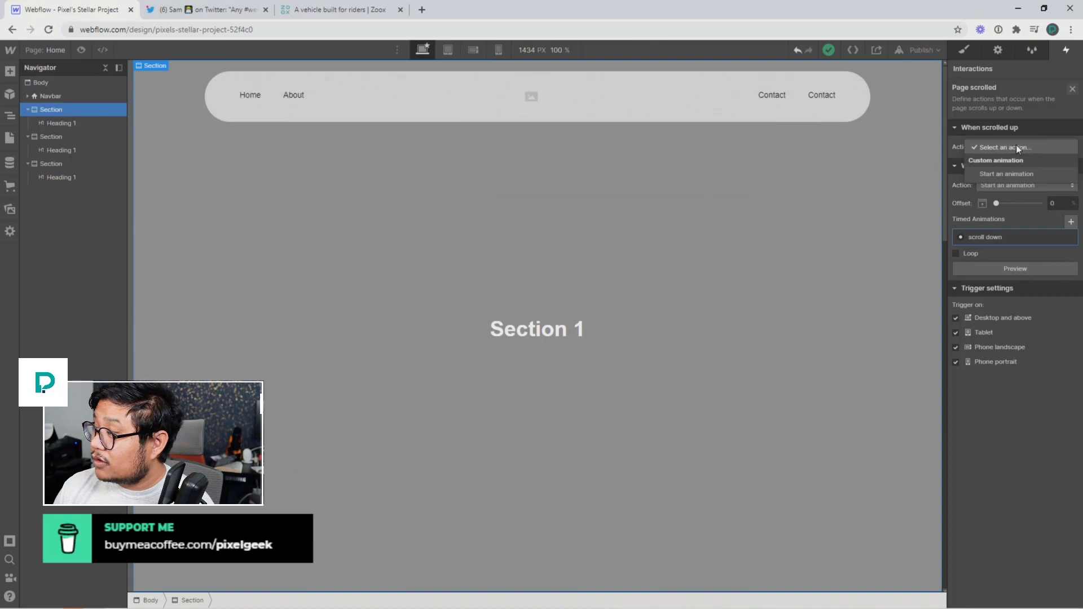
left_click(1003, 174)
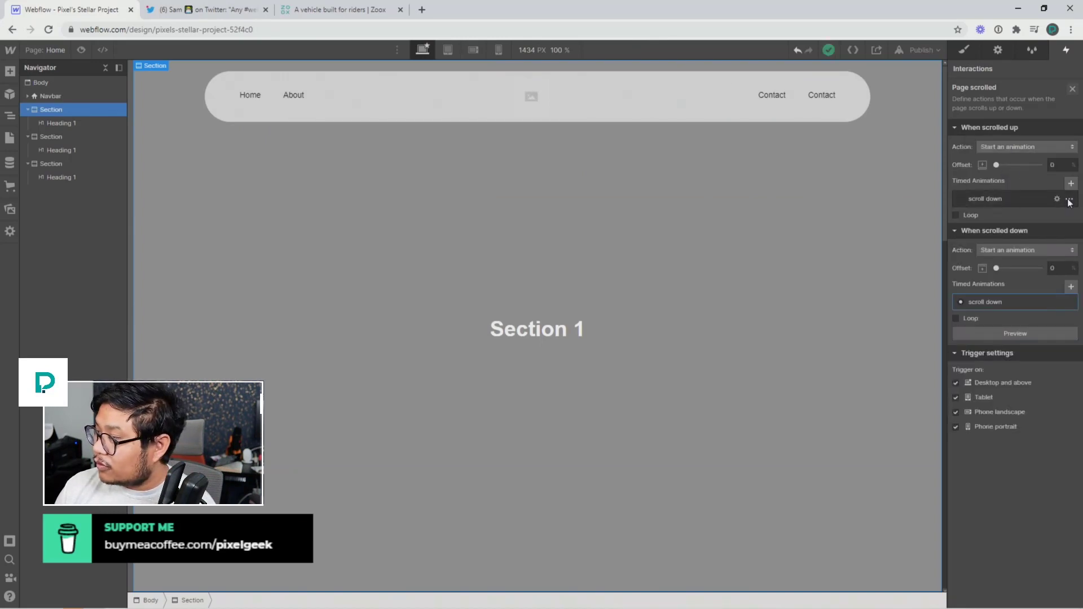
left_click(1069, 202)
left_click(1035, 246)
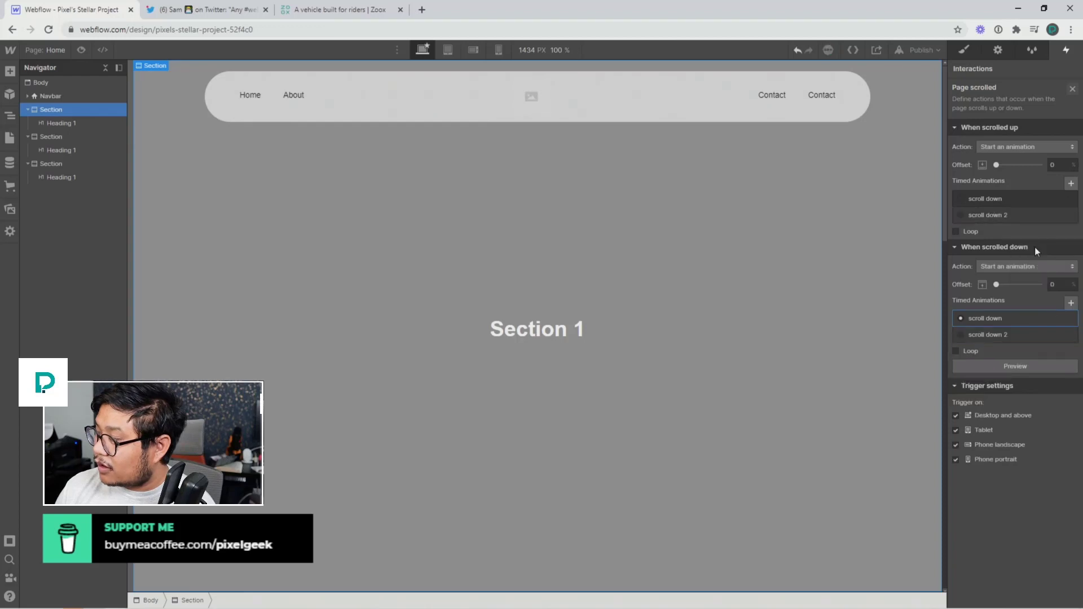
left_click(999, 216)
Open the duplicated animation for editing and rename it "scroll up".
left_click(995, 214)
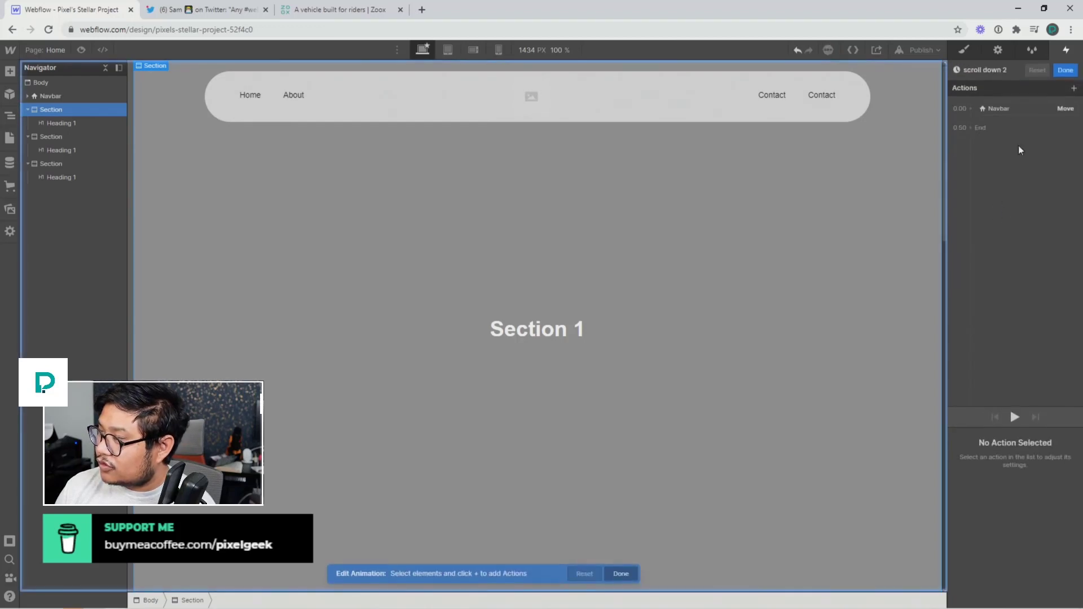
left_click(1009, 72)
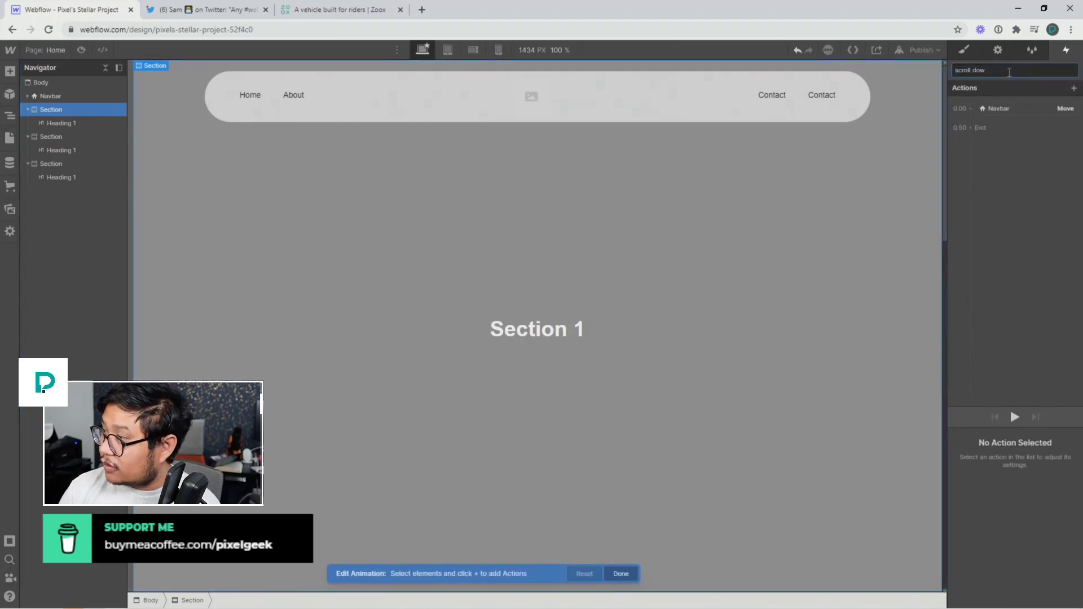
key("BackSpace")
key("BackSpace")
key("BackSpace")
type("upo")
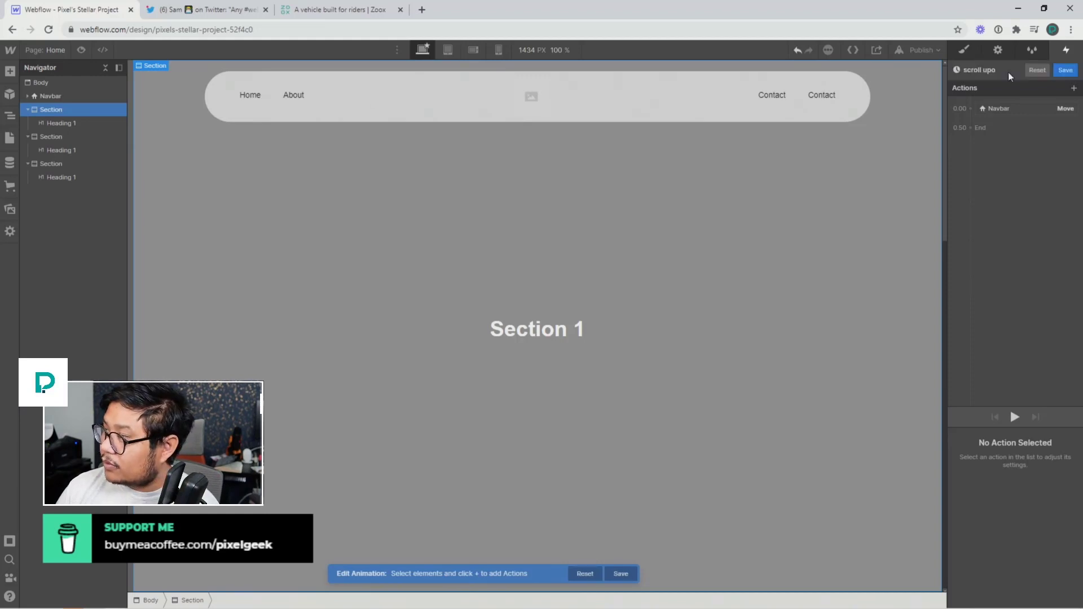
left_click(987, 70)
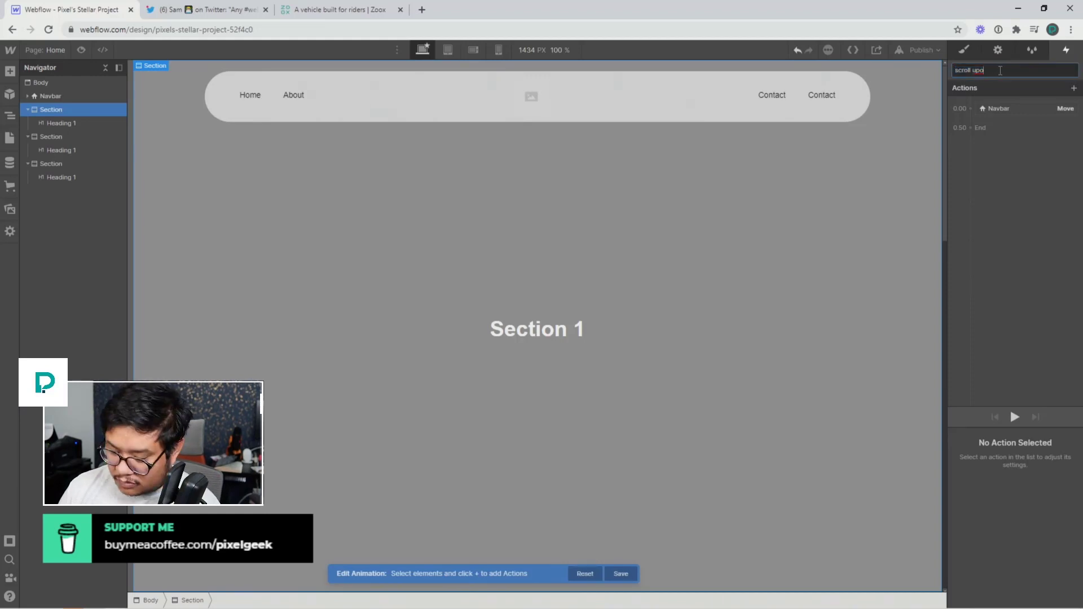
key("Return")
Set the vertical Move value of the Navbar action in the scroll up animation to 0%.
left_click(991, 109)
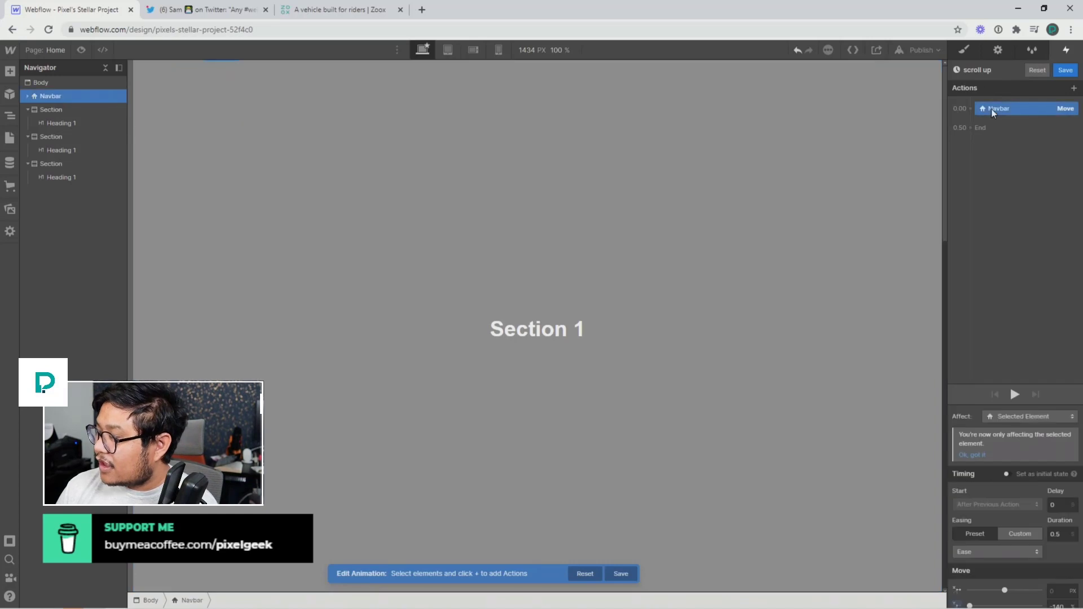
scroll(1024, 508, "down", 1)
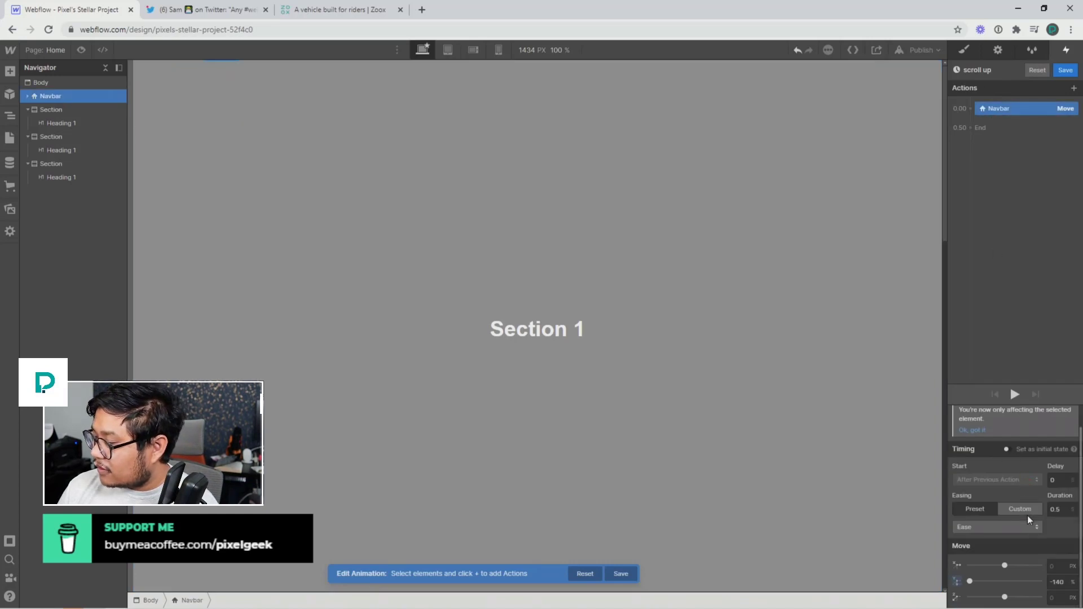
left_click(1064, 582)
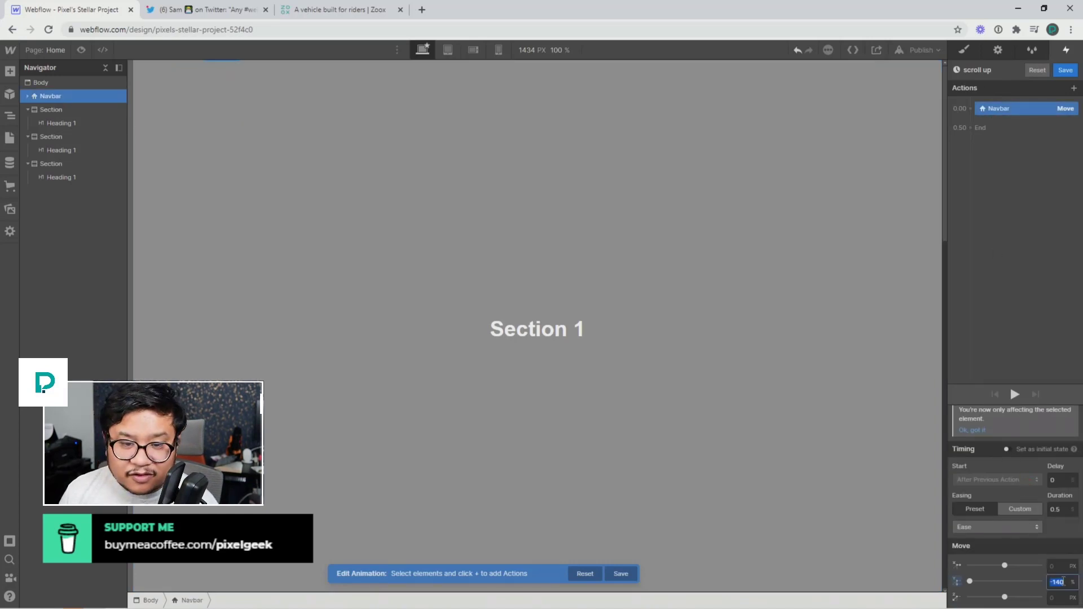
type("0")
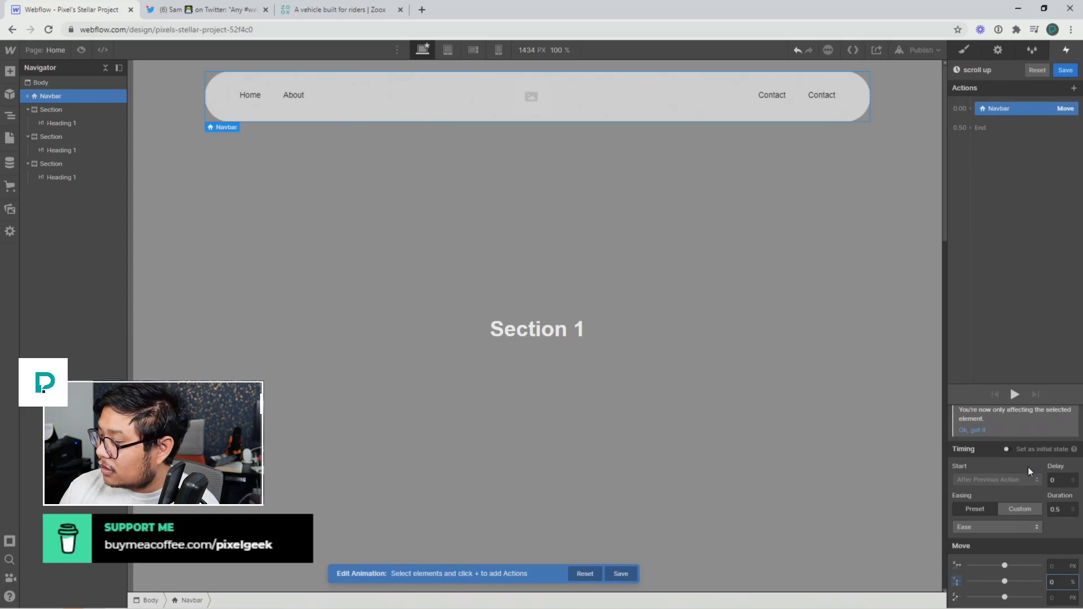
Preview the page and check how the navbar reacts to scrolling down and up across the three sections.
left_click(81, 50)
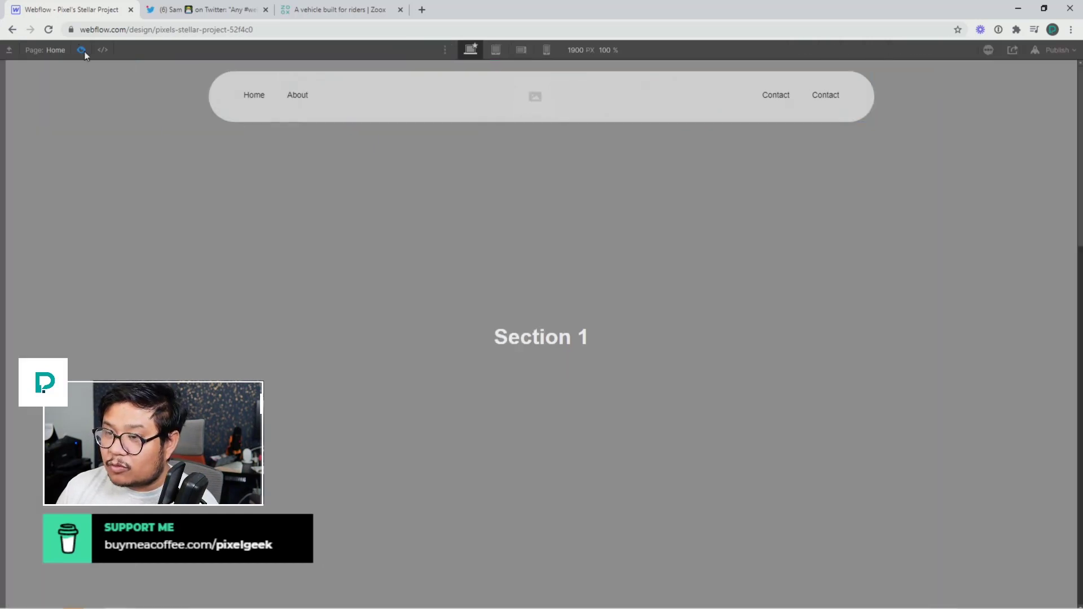
scroll(341, 246, "down", 8)
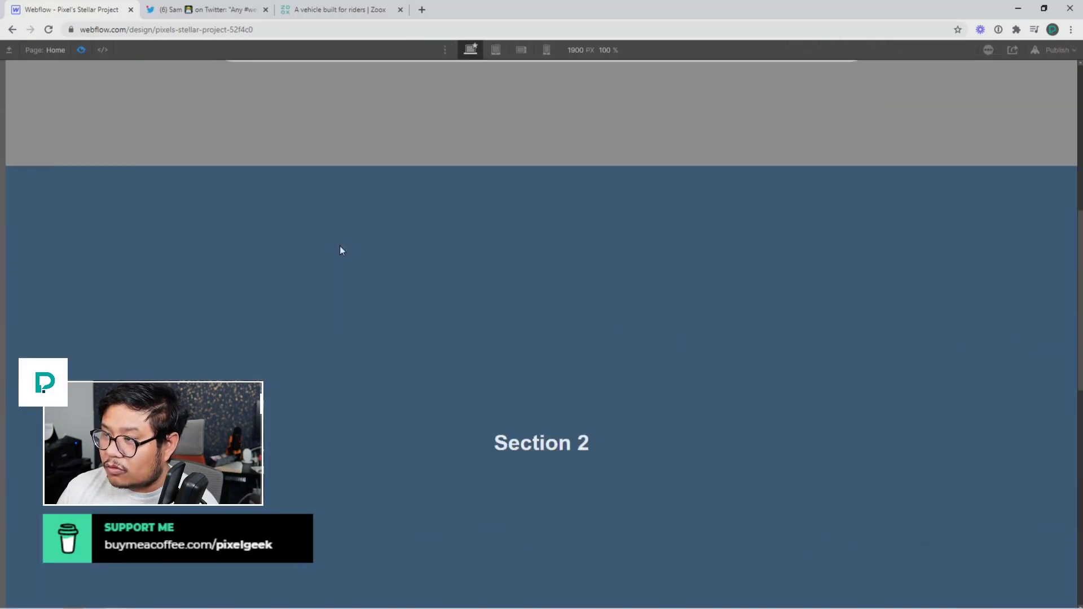
scroll(339, 245, "down", 2)
scroll(340, 245, "up", 1)
scroll(340, 245, "down", 1)
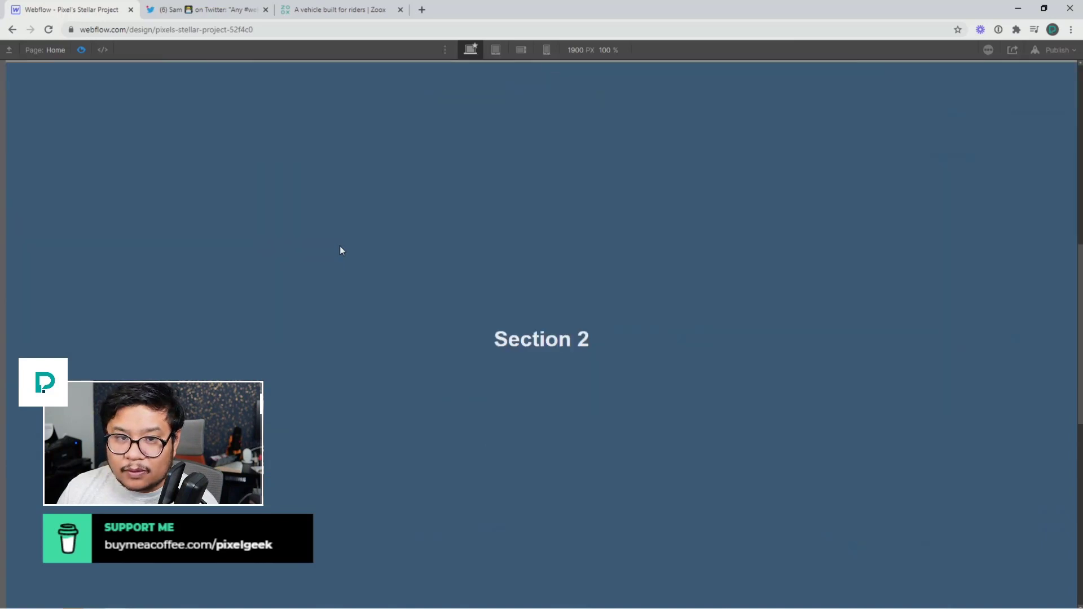
scroll(340, 245, "up", 2)
scroll(340, 245, "down", 1)
scroll(339, 245, "down", 9)
scroll(339, 246, "up", 6)
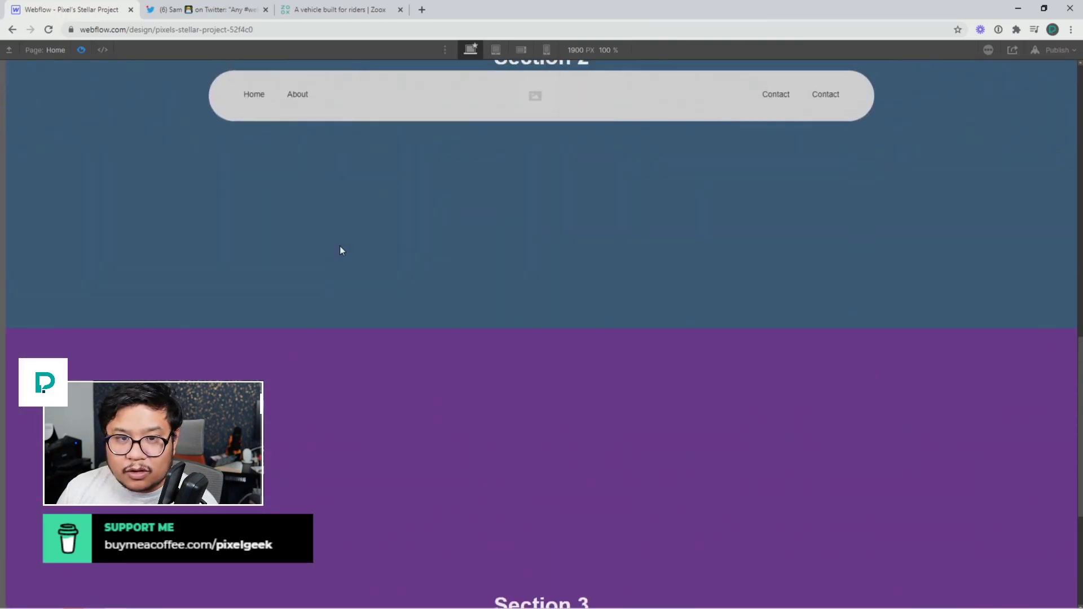
scroll(340, 245, "up", 6)
scroll(339, 246, "down", 4)
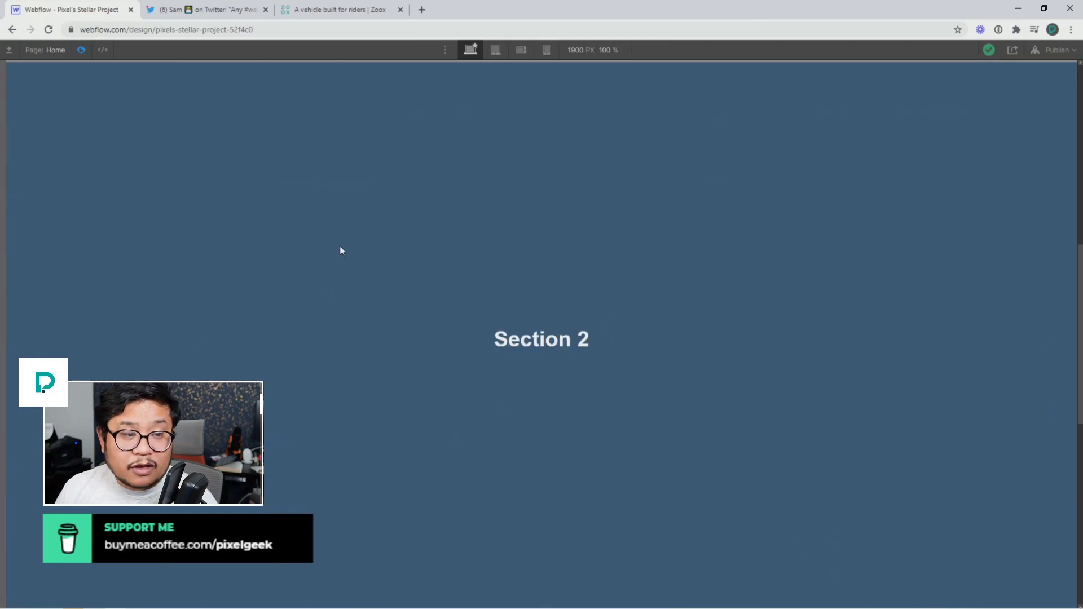
scroll(340, 246, "up", 1)
scroll(339, 246, "up", 9)
scroll(339, 246, "down", 8)
scroll(340, 246, "up", 8)
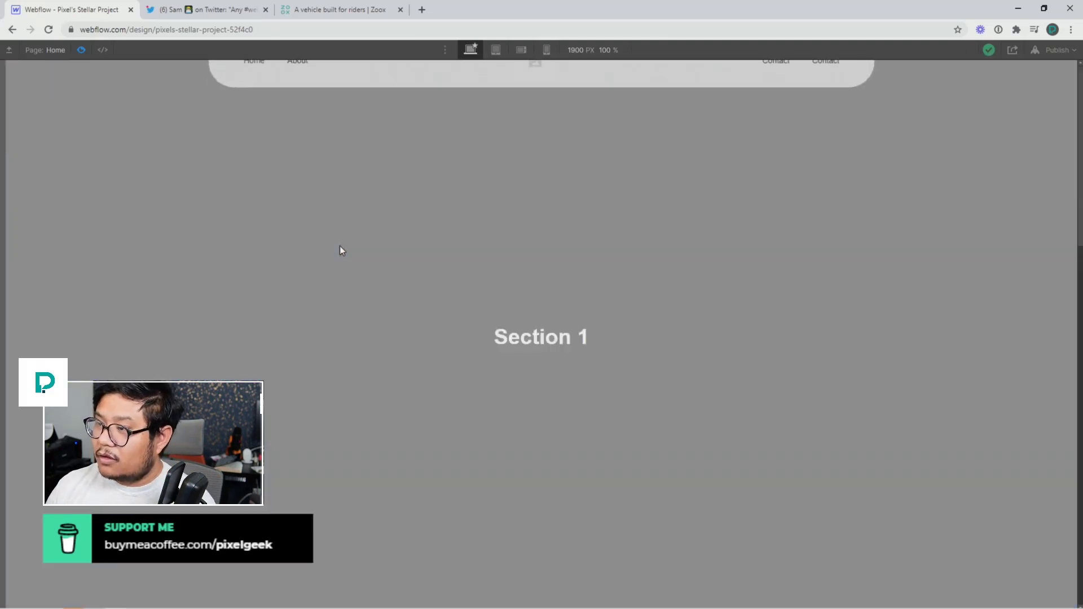
Exit the preview, save the scroll up animation and close the Page scrolled interaction settings.
left_click(82, 48)
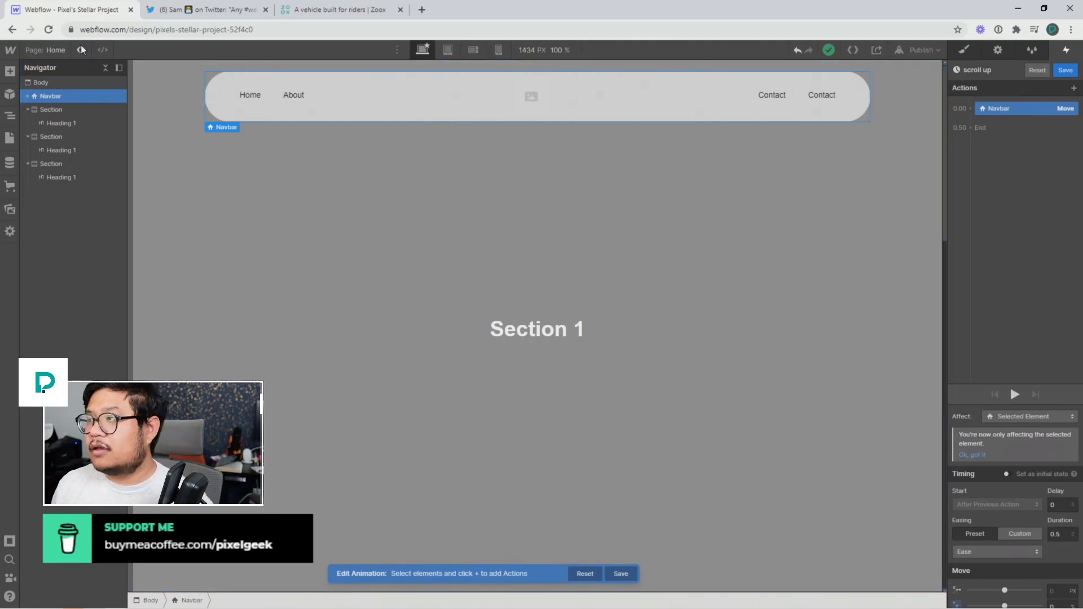
left_click(1061, 70)
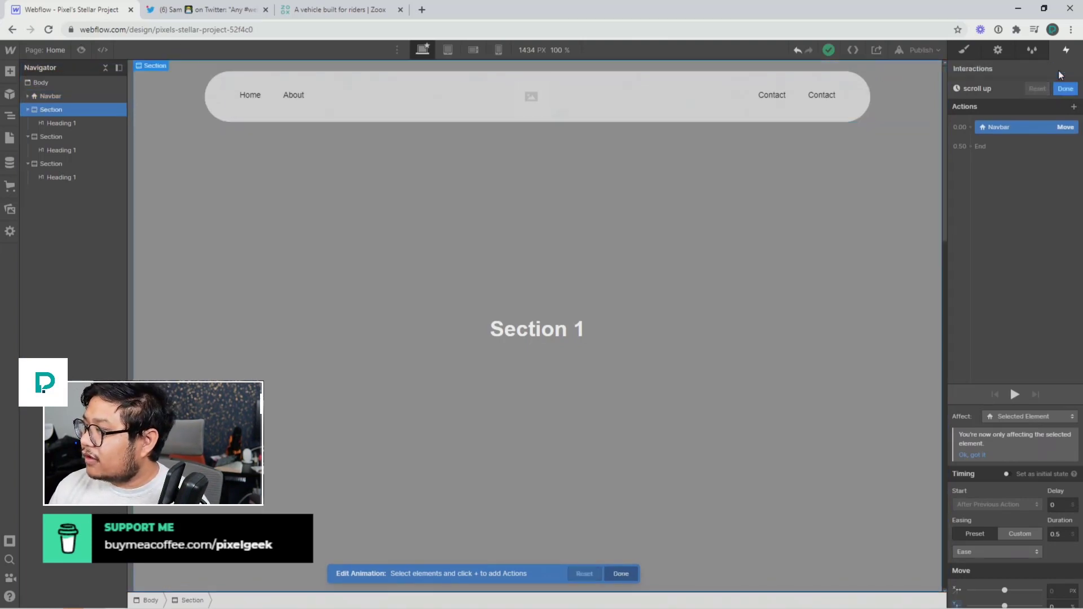
left_click(1066, 89)
left_click(1074, 88)
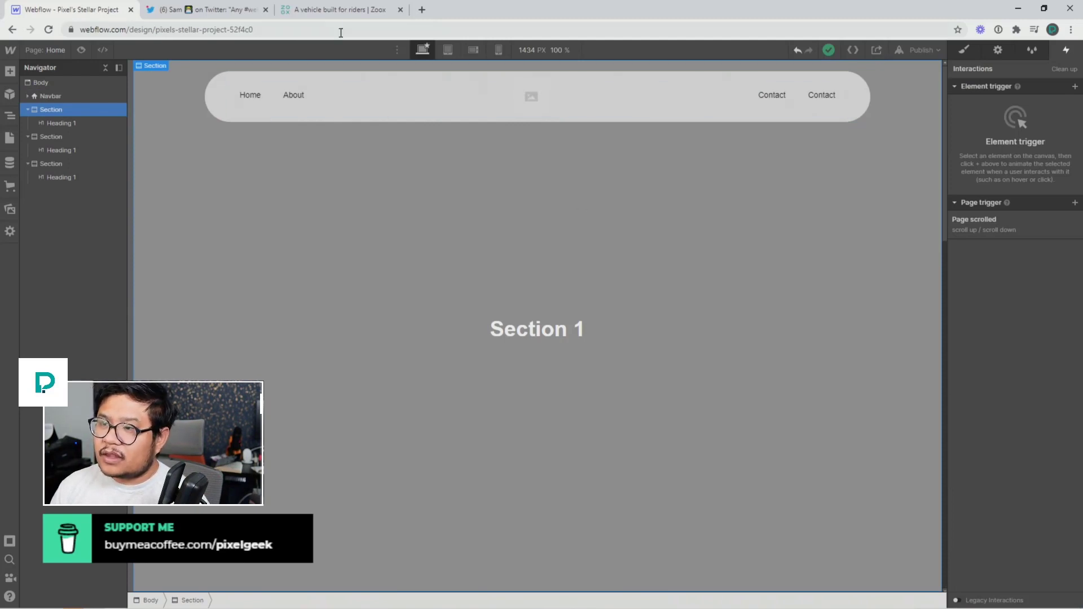
Switch to the Zoox vehicle page and examine how its navbar changes size and position while scrolling down and up.
left_click(321, 10)
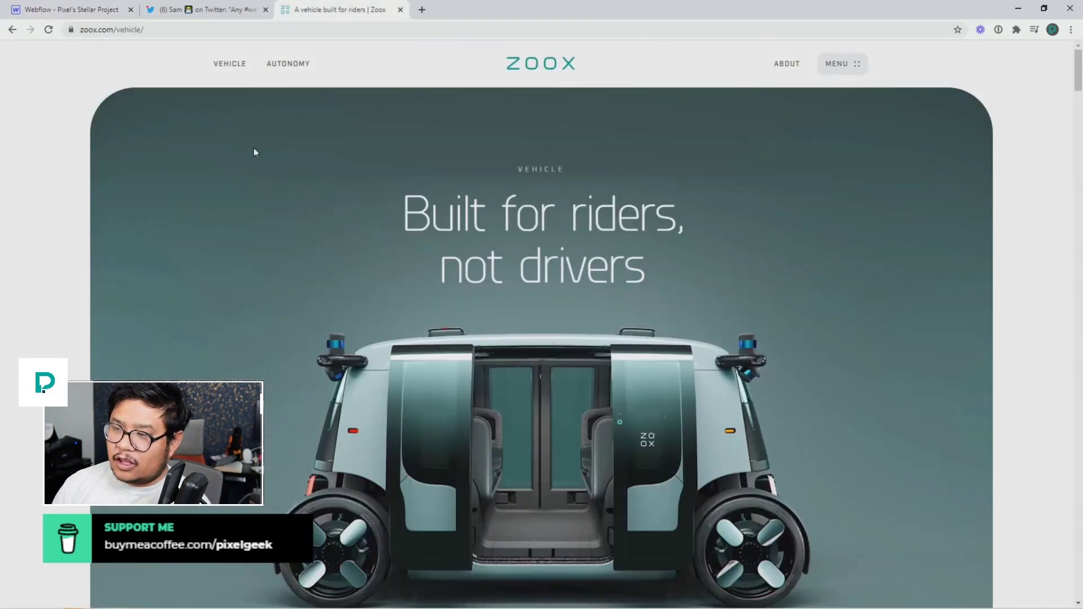
scroll(605, 247, "down", 1)
scroll(606, 250, "down", 3)
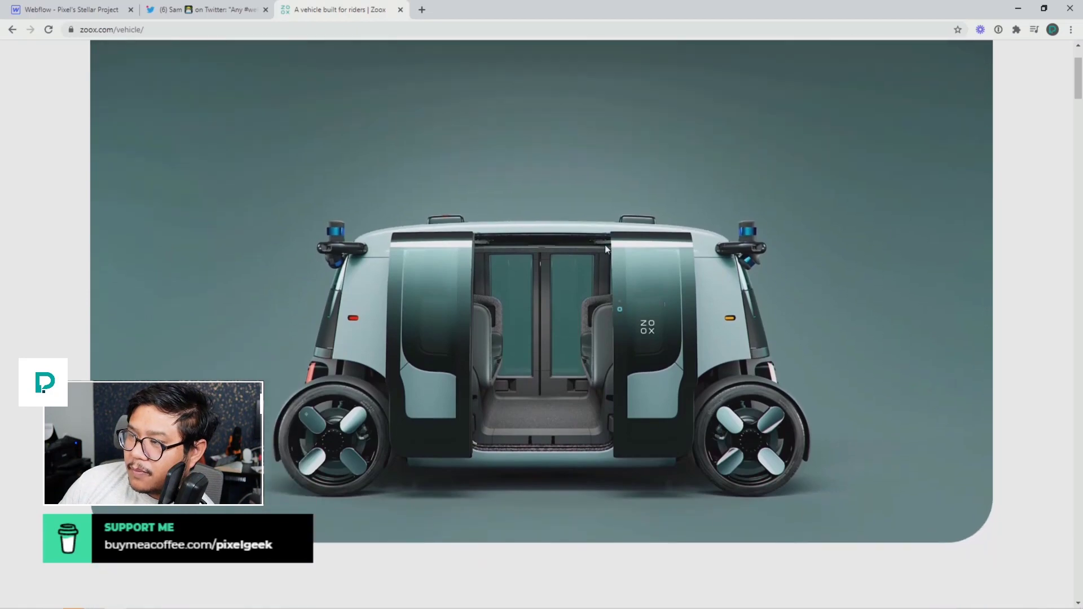
scroll(606, 251, "up", 4)
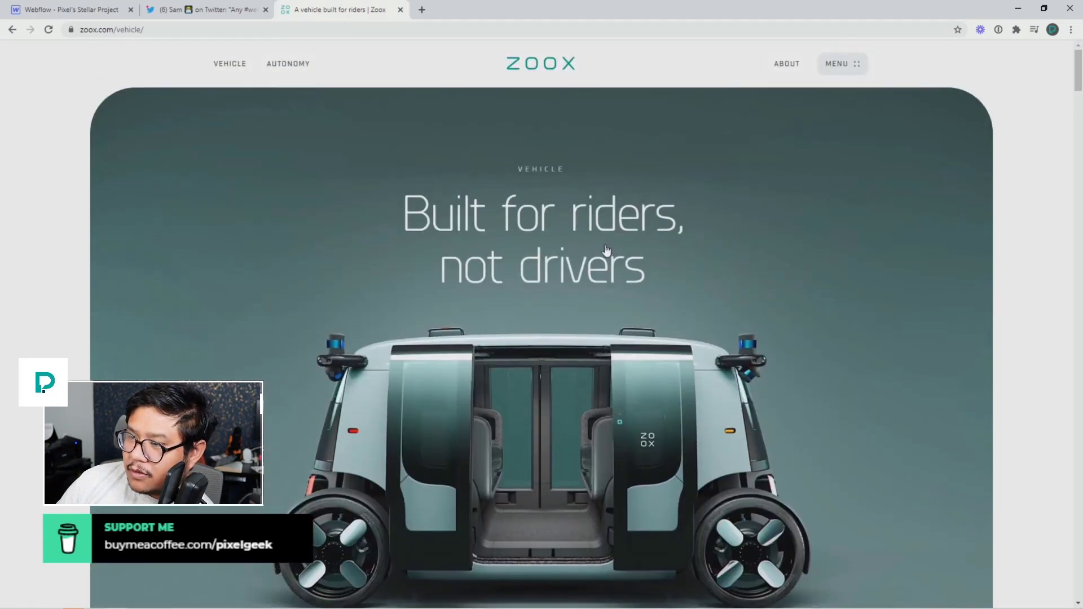
scroll(606, 250, "down", 5)
scroll(606, 249, "up", 5)
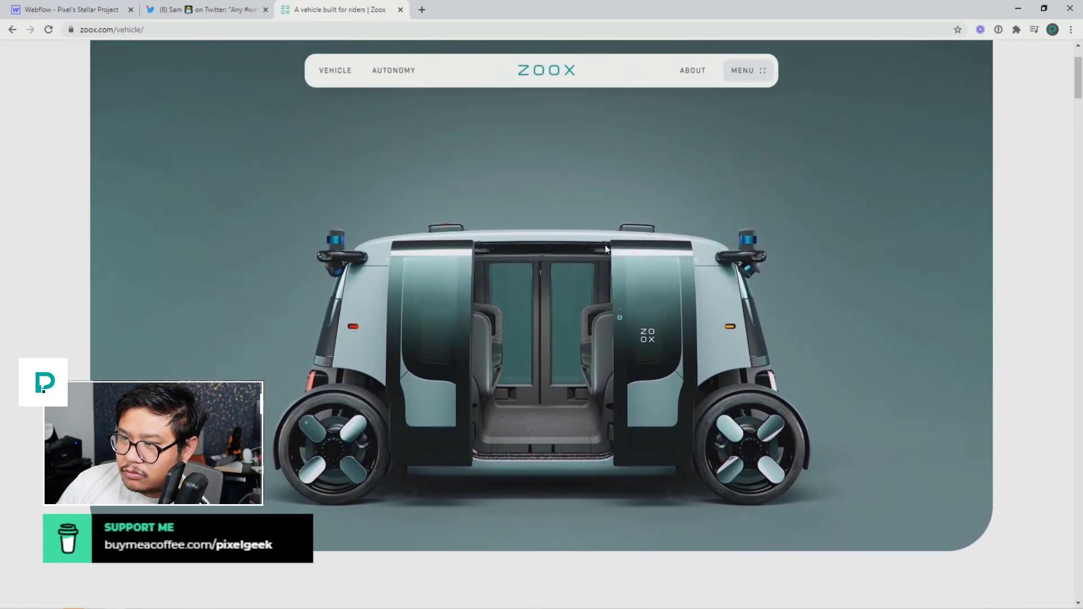
scroll(606, 248, "down", 3)
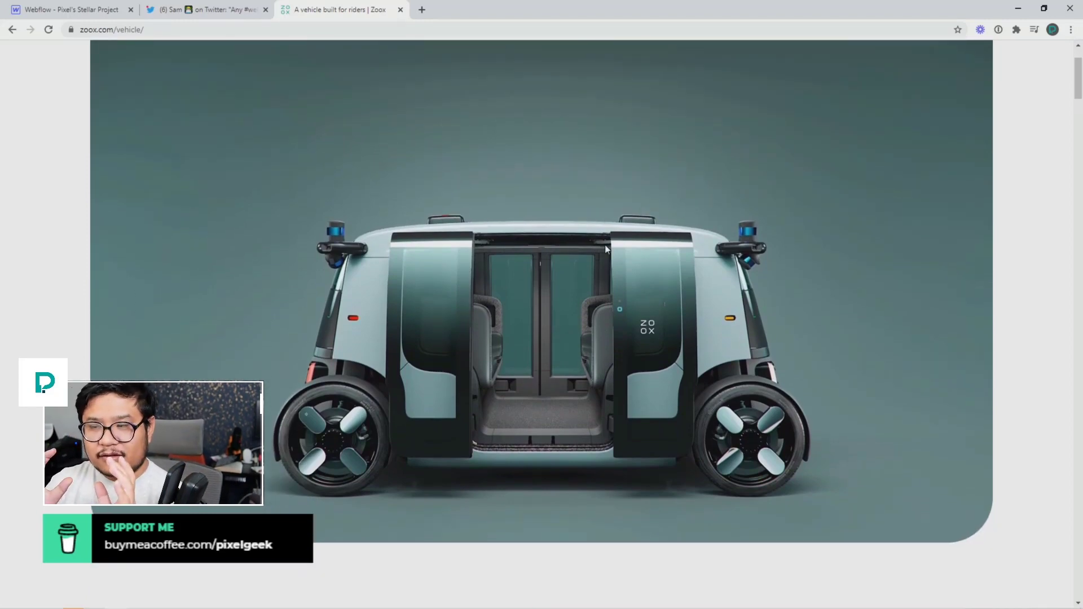
scroll(581, 287, "down", 5)
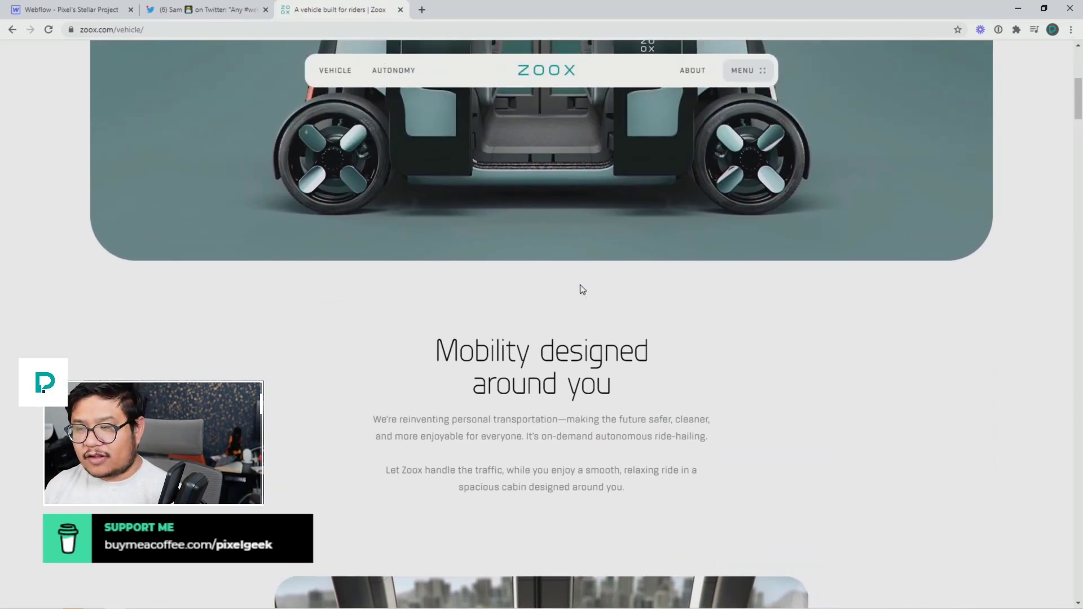
scroll(444, 241, "up", 5)
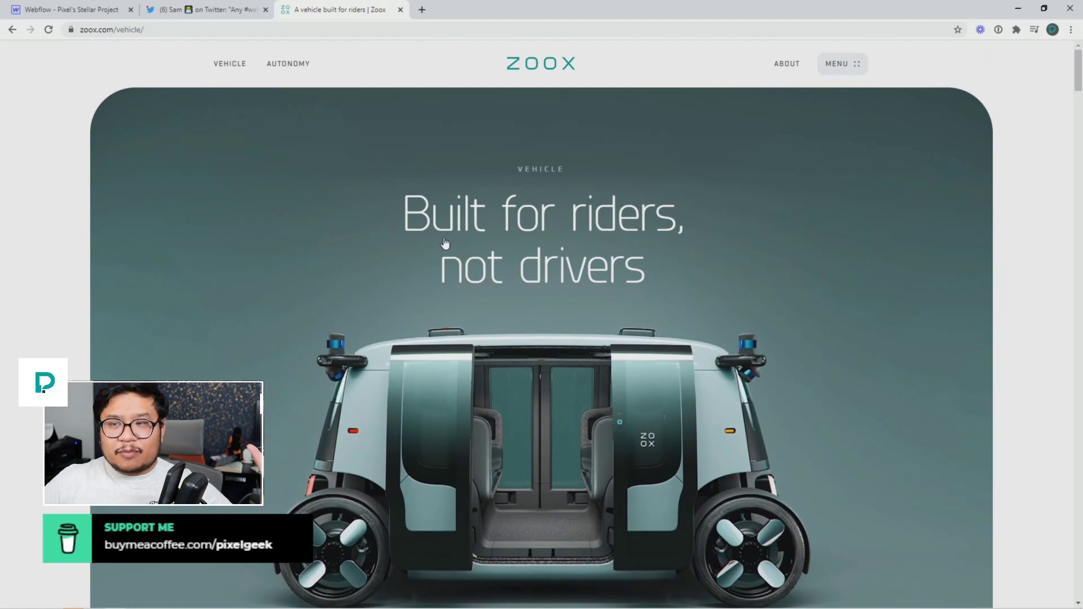
Back in Webflow, give the first Section a Scroll into view trigger that starts an animation when scrolled out of view, with a 10% offset.
left_click(94, 12)
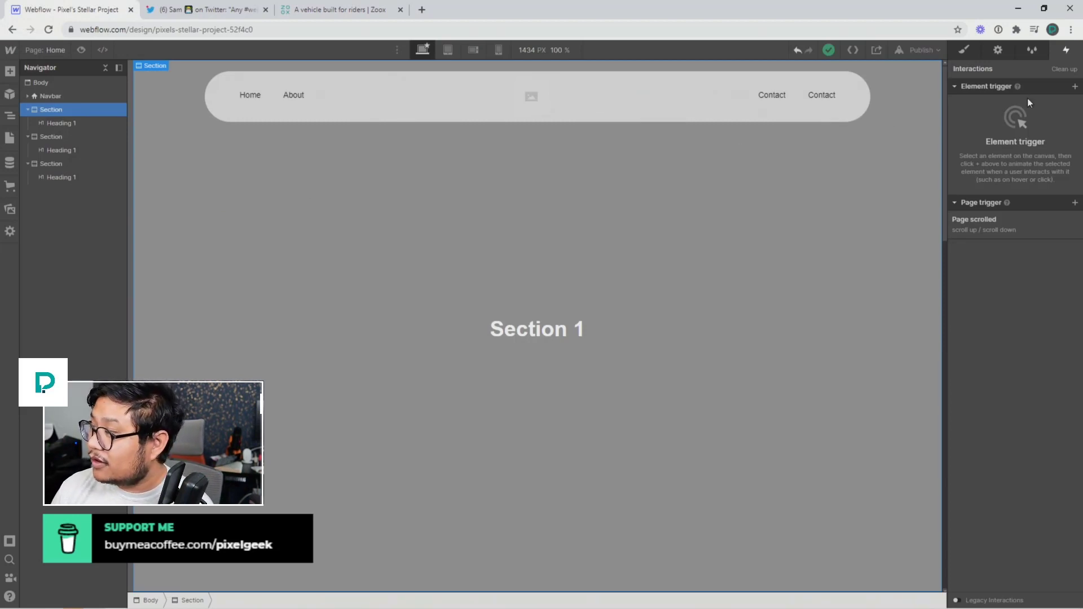
left_click(1075, 88)
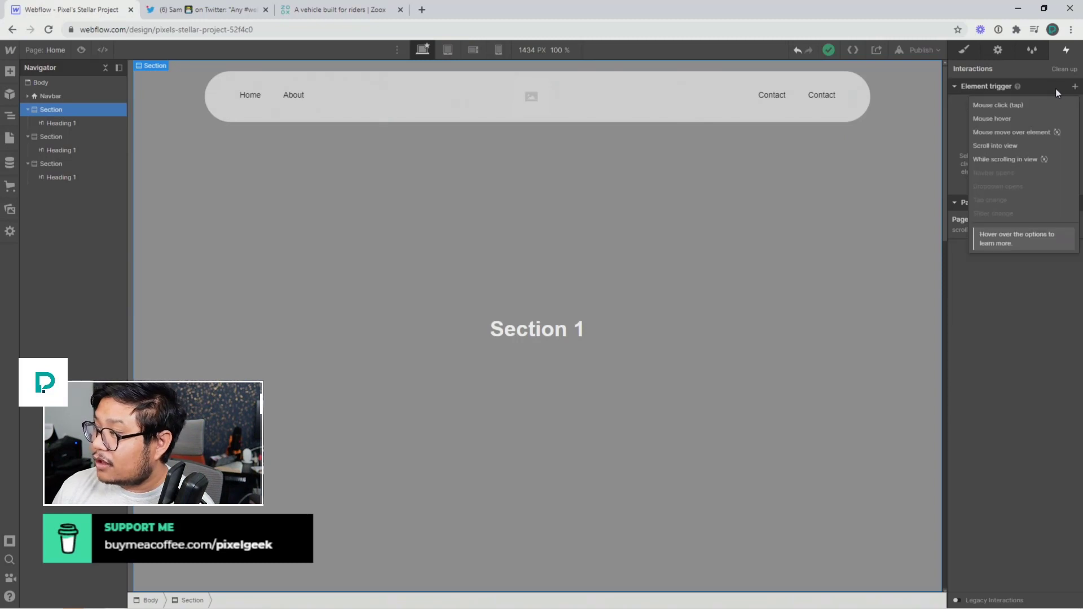
left_click(997, 151)
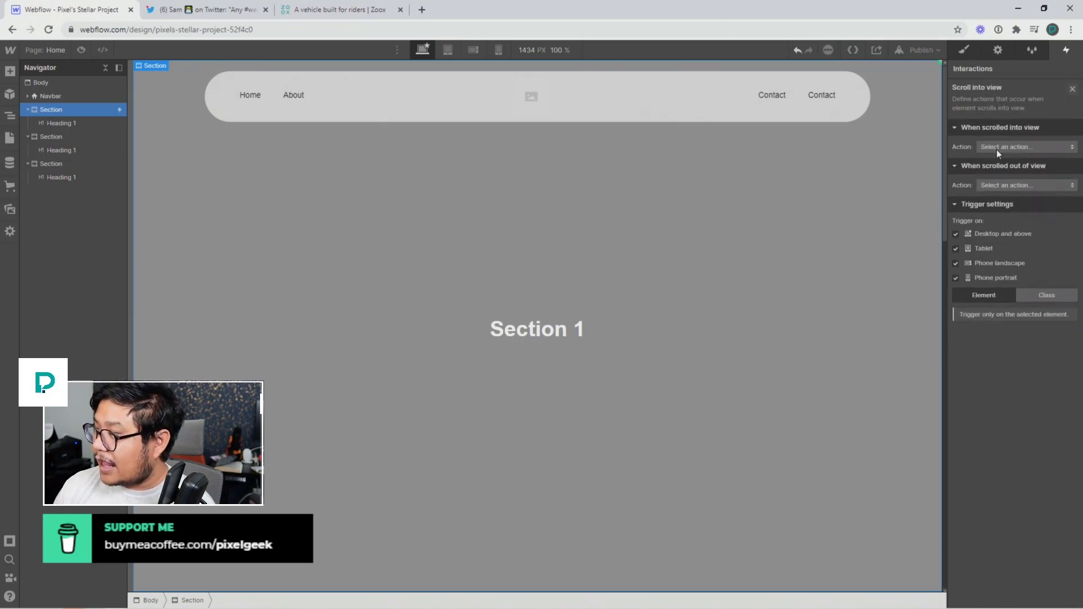
left_click(1020, 188)
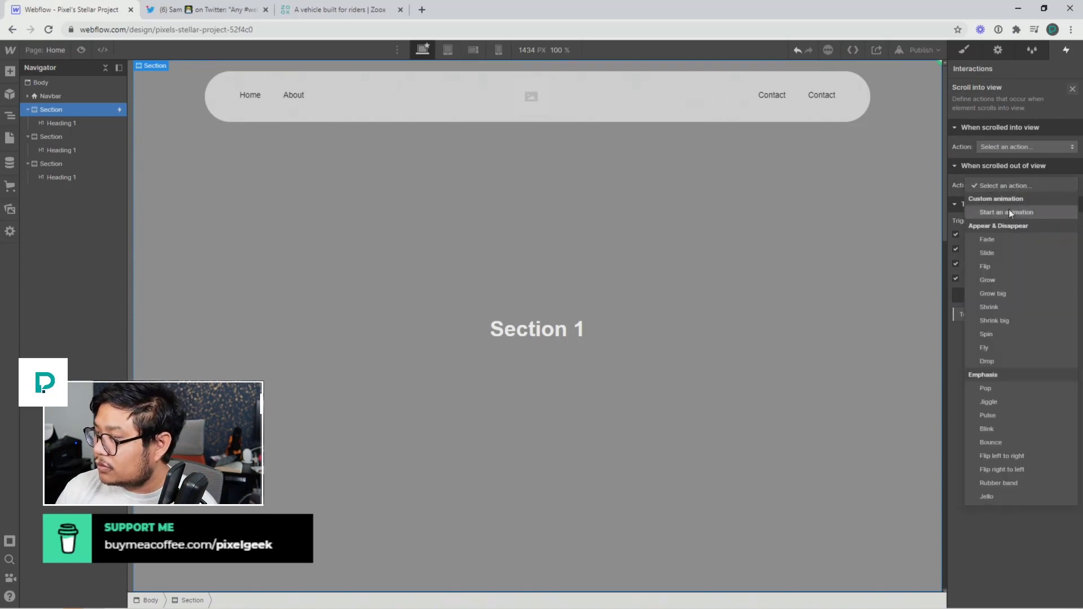
left_click(1008, 212)
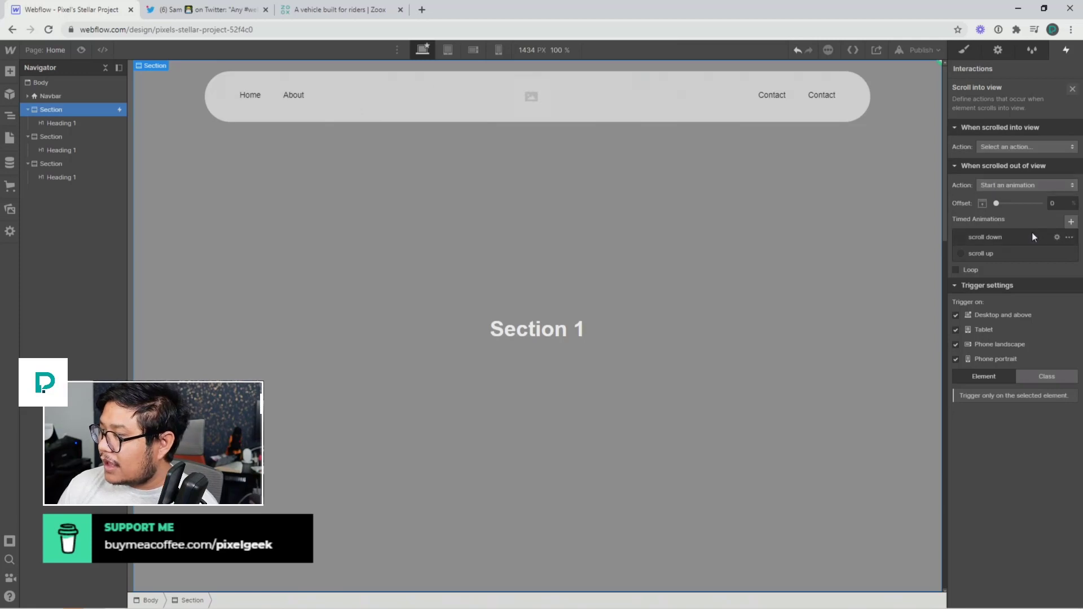
left_click(1065, 204)
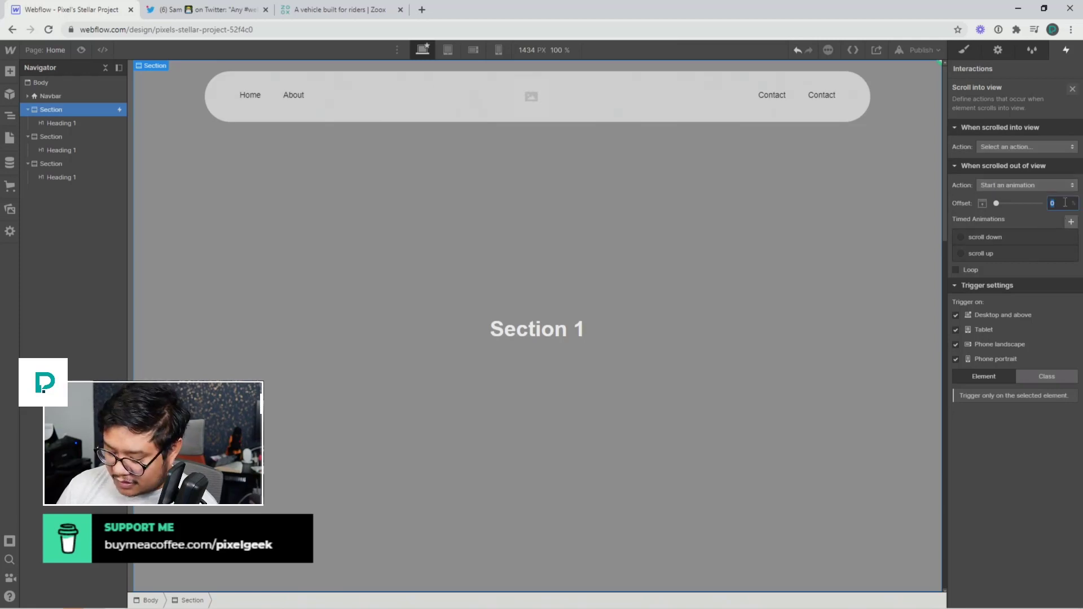
type("10")
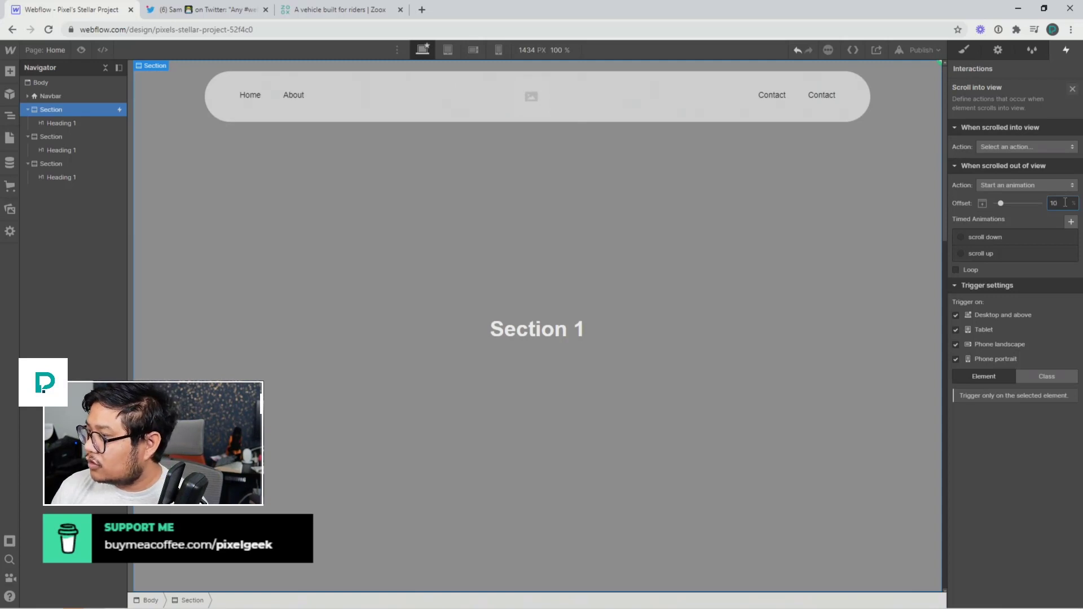
Create a new timed animation for the scrolled-out-of-view action and name it "nav shrink".
mouse_move(1060, 241)
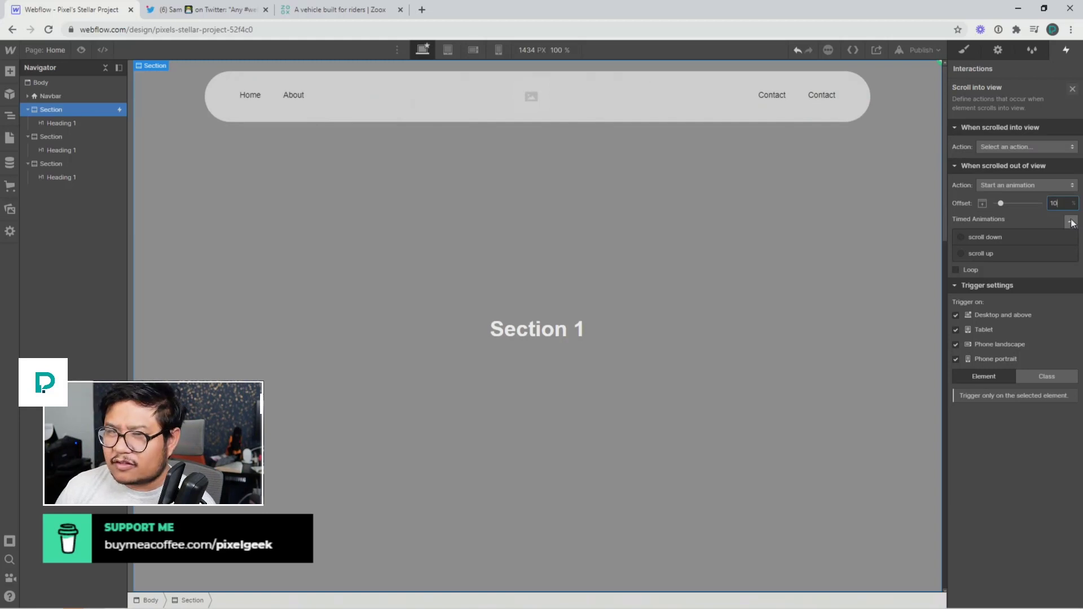
left_click(1071, 222)
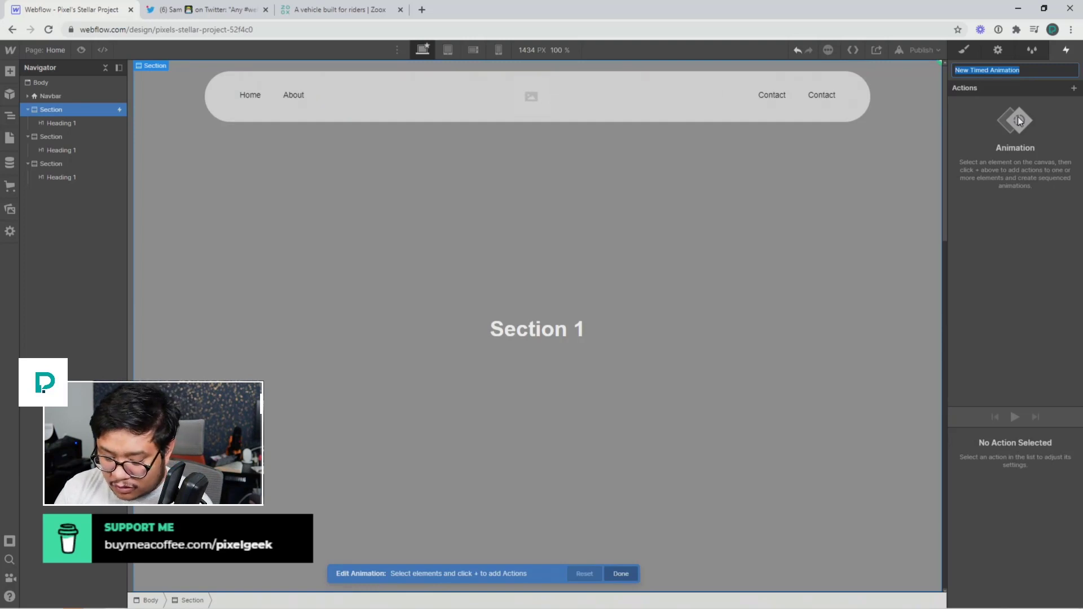
type("nav hrin")
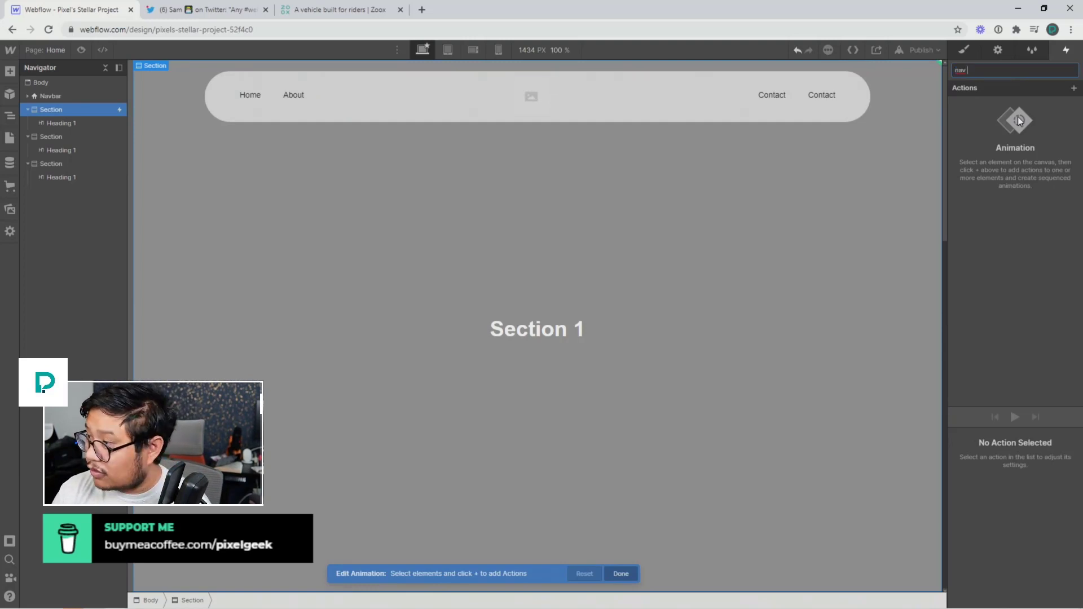
key("BackSpace")
key("BackSpace")
key("BackSpace")
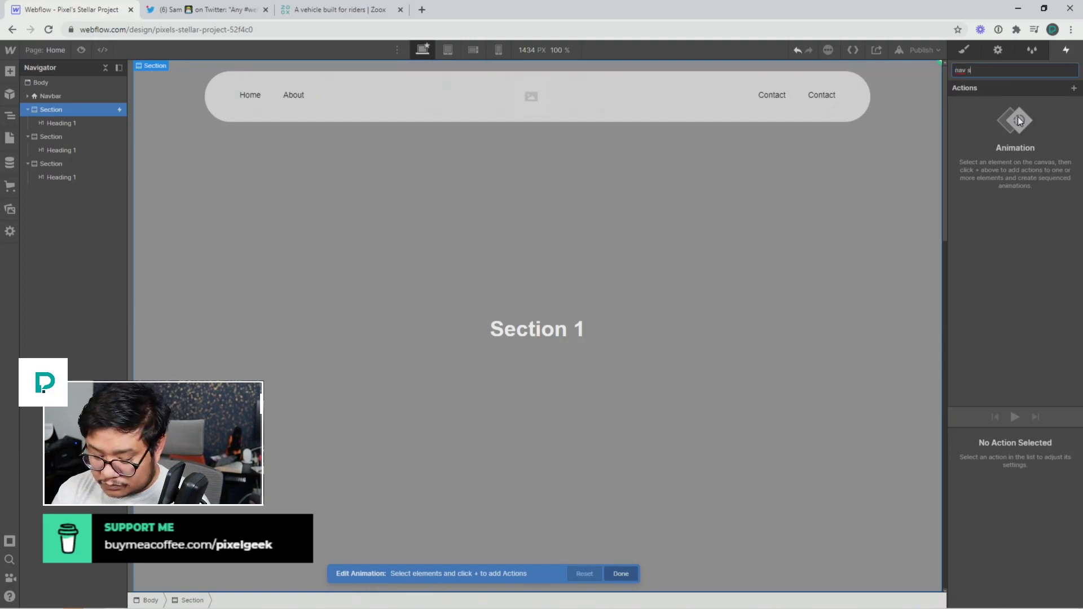
type("hrink")
key("Return")
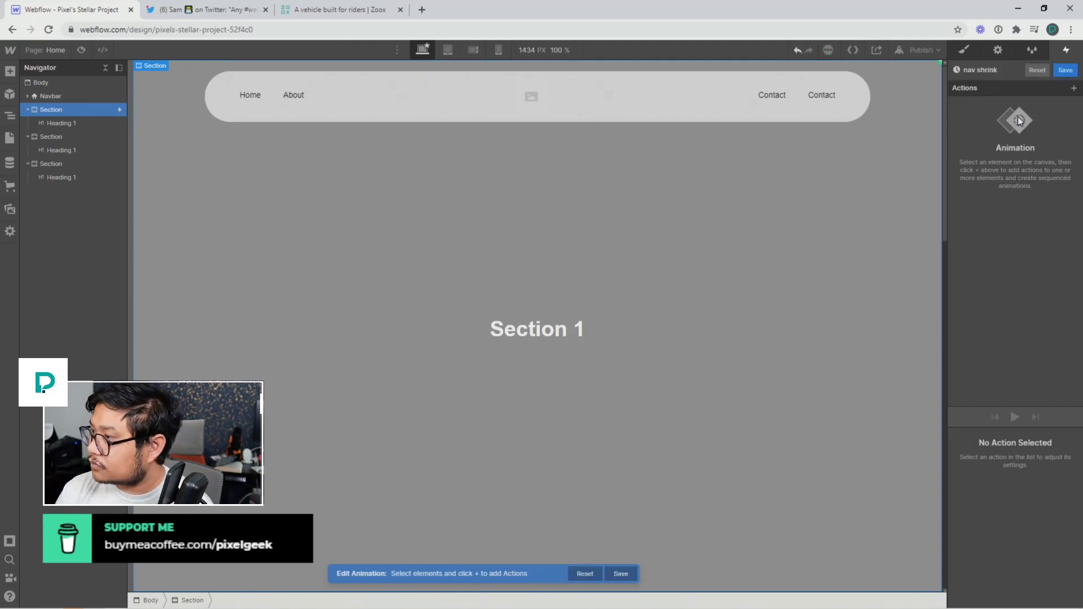
Add a Size action for the Navbar to the nav shrink animation with a width of 940 px.
left_click(54, 96)
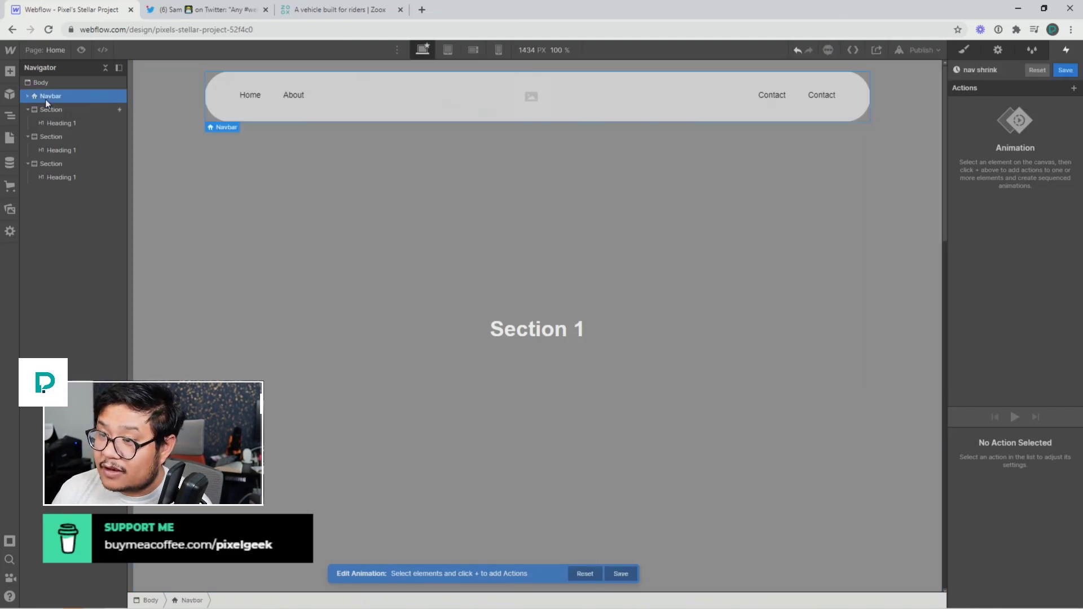
left_click(1074, 88)
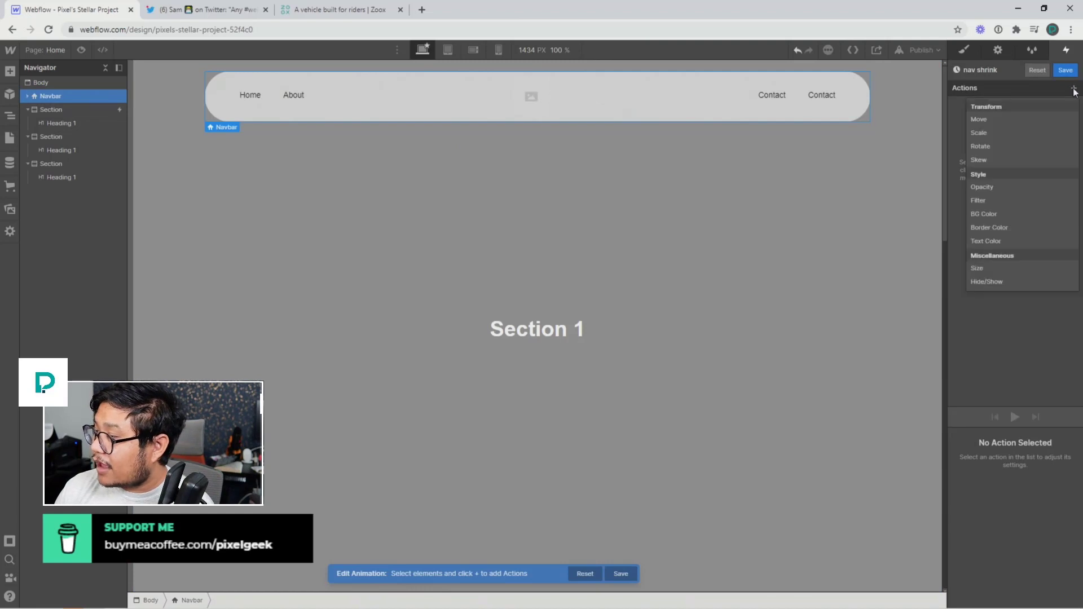
left_click(984, 269)
scroll(1033, 531, "down", 2)
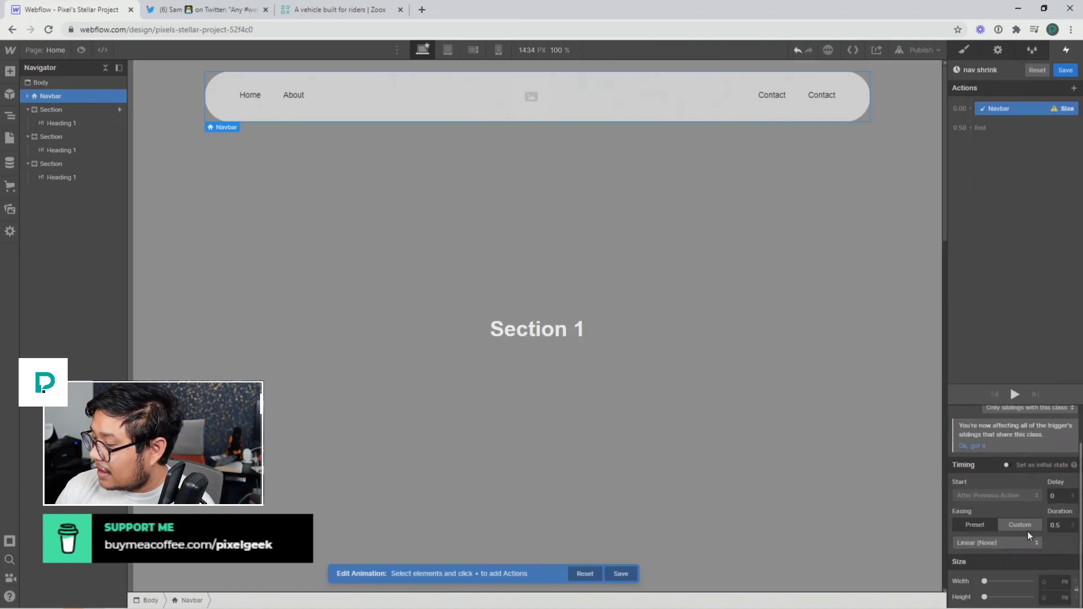
left_click(1049, 584)
type("900")
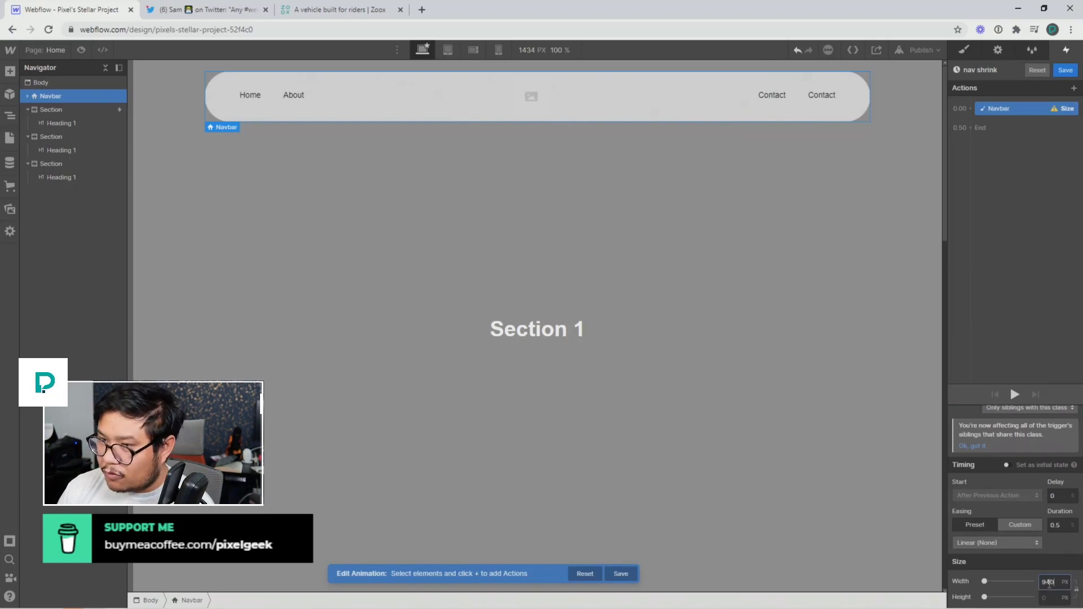
key("Return")
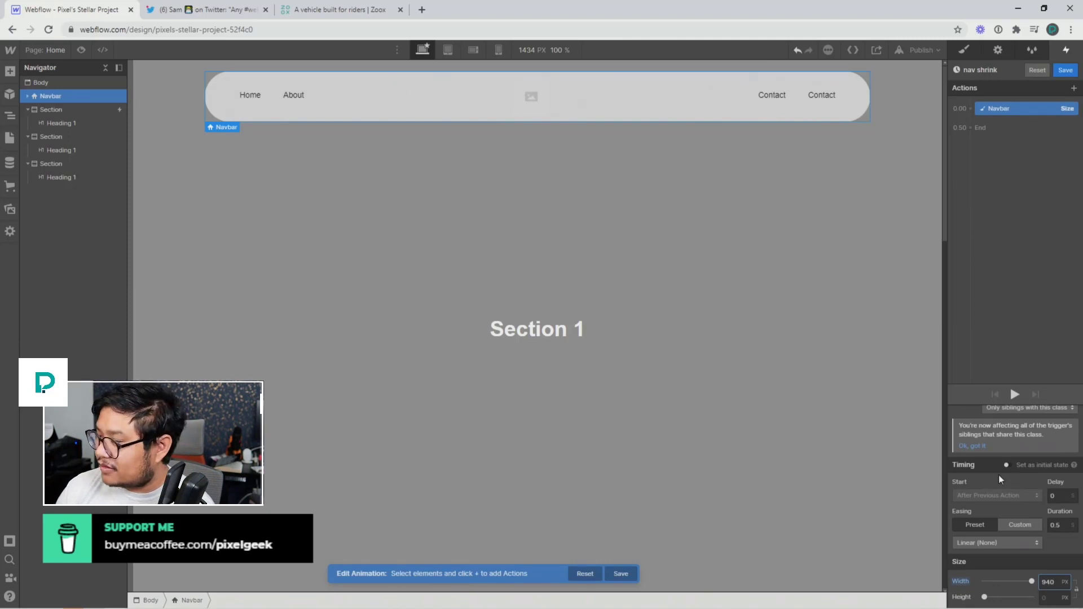
Make the Size action affect all elements with the Navbar class.
scroll(1015, 451, "up", 1)
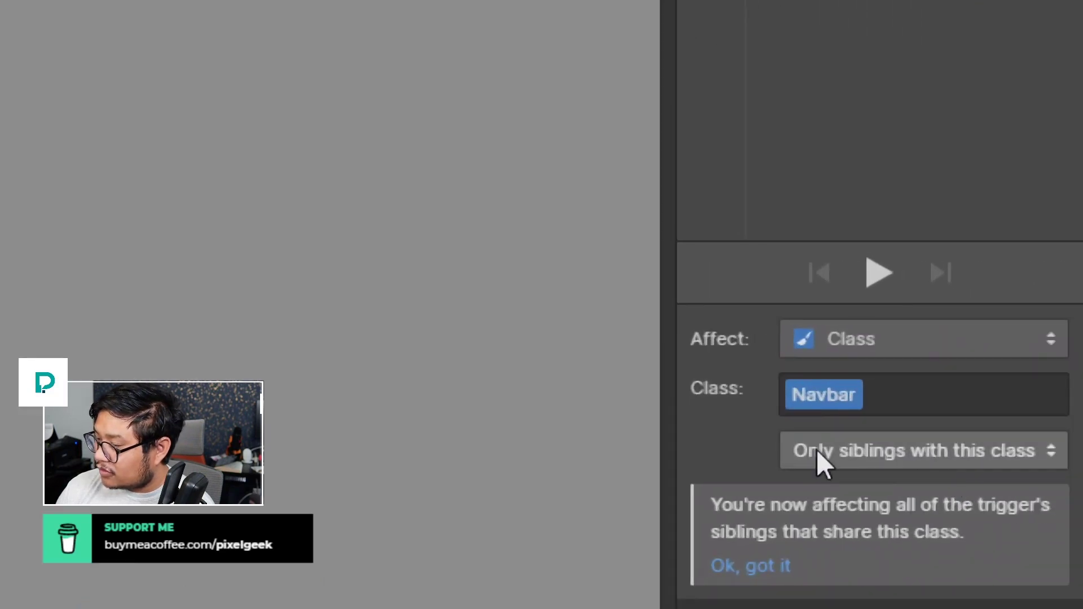
left_click(817, 450)
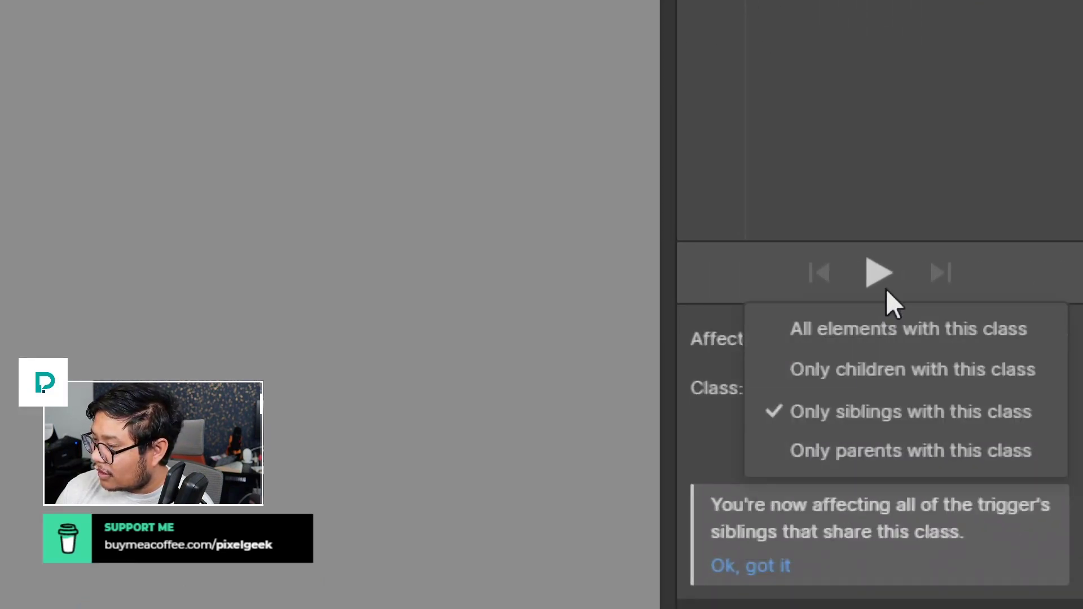
left_click(883, 333)
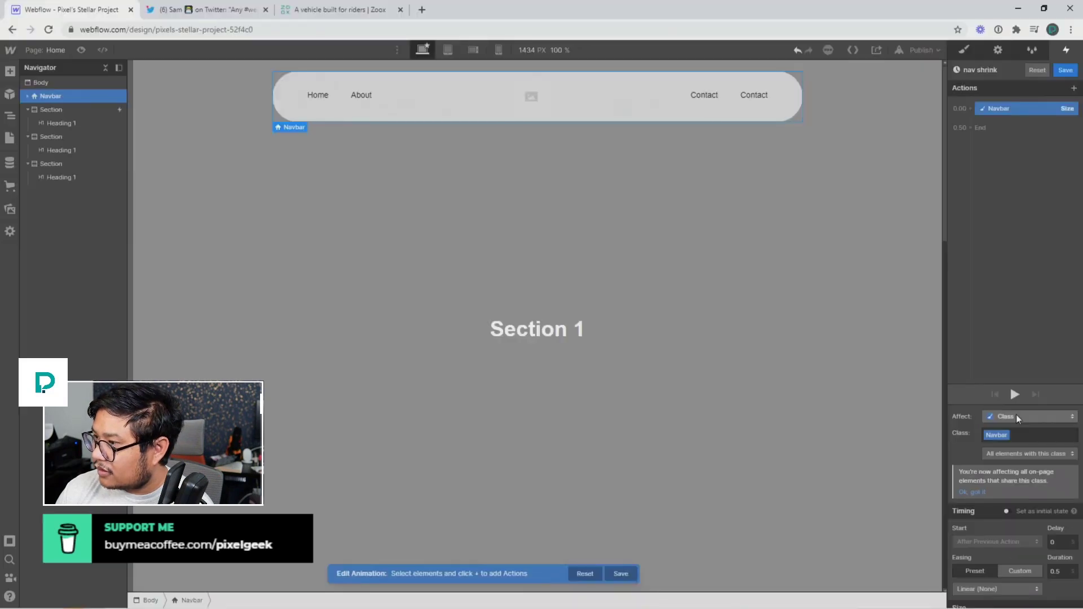
Reduce the width in the Navbar's Size action to 720 px.
scroll(1047, 586, "down", 1)
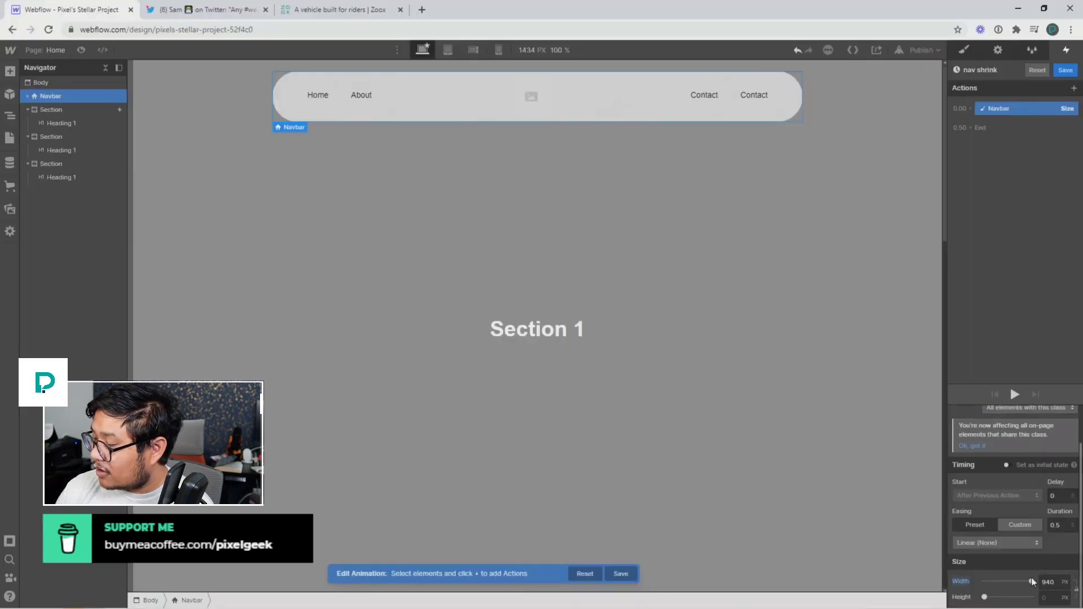
mouse_move(1032, 582)
left_mouse_down()
mouse_move(1021, 583)
mouse_move(1048, 582)
left_mouse_up()
left_click(1048, 582)
type("940")
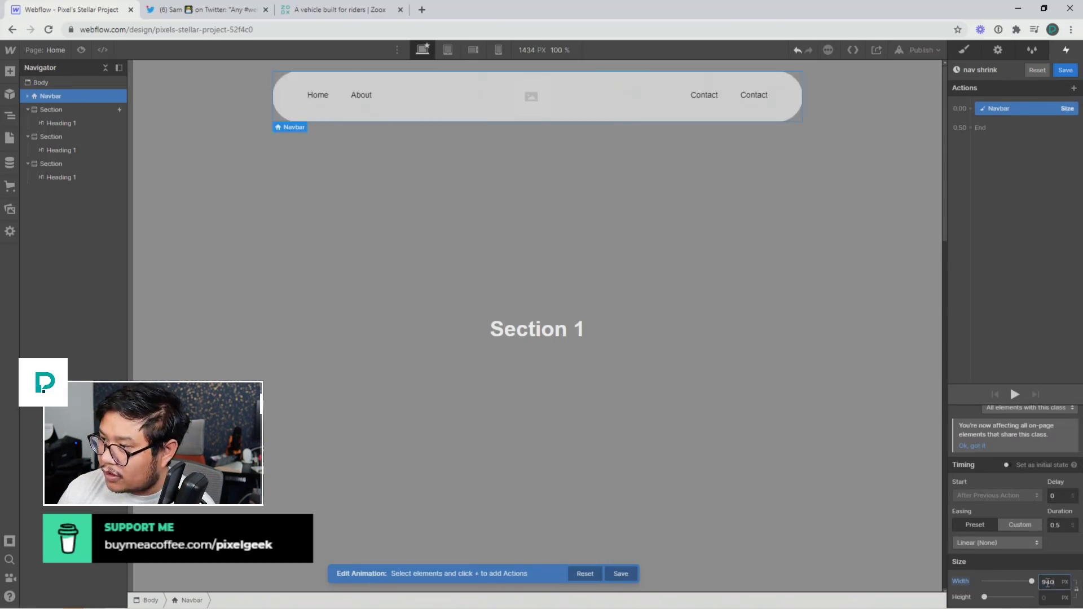
double_click(1048, 582)
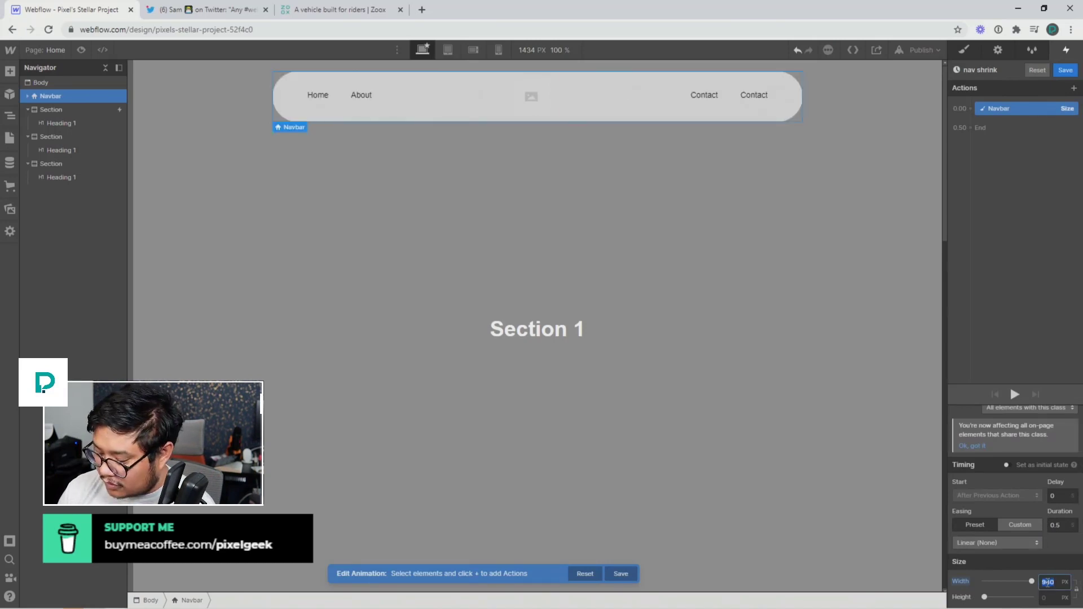
type("550")
key("shift+Up")
key("shift+Up")
key("shift+Up")
key("shift+Up")
key("shift+Up")
key("shift+Up")
key("shift+Up")
key("shift+Up")
key("shift+Up")
key("shift+Up")
key("shift+Up")
key("shift+Up")
key("shift+Up")
key("shift+Up")
key("shift+Up")
key("shift+Up")
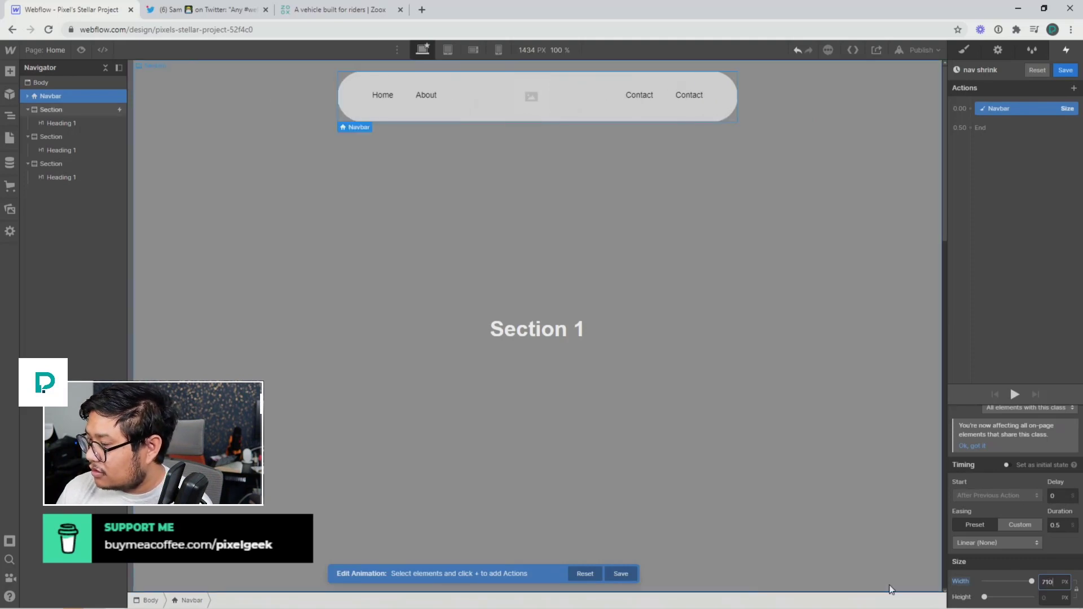
key("shift+Up")
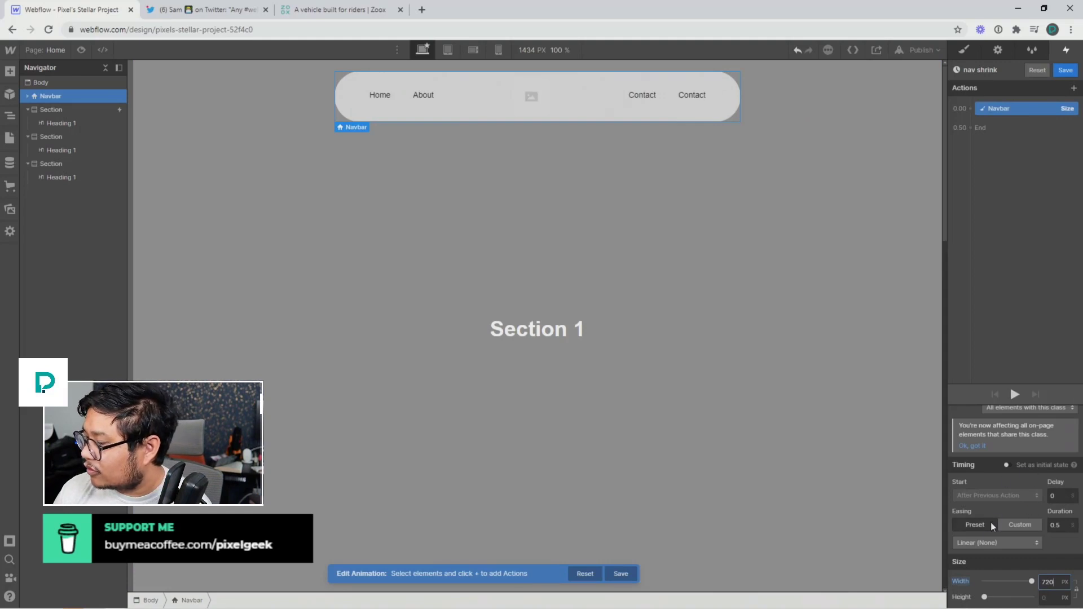
Set the Navbar Size action's easing to Ease, then play and save the nav shrink animation.
left_click(981, 543)
left_click(972, 74)
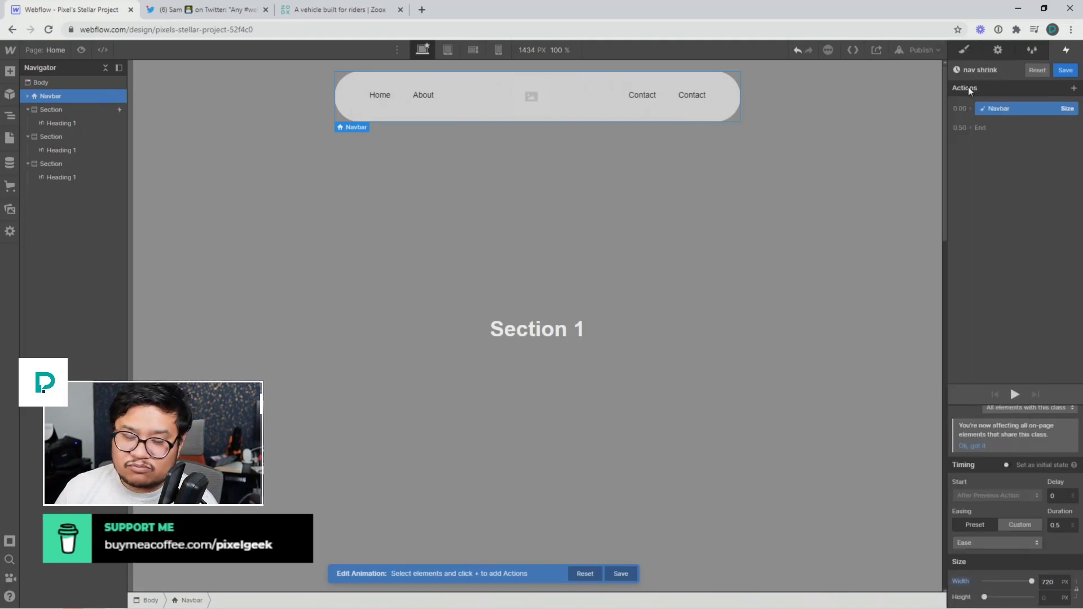
left_click(1015, 394)
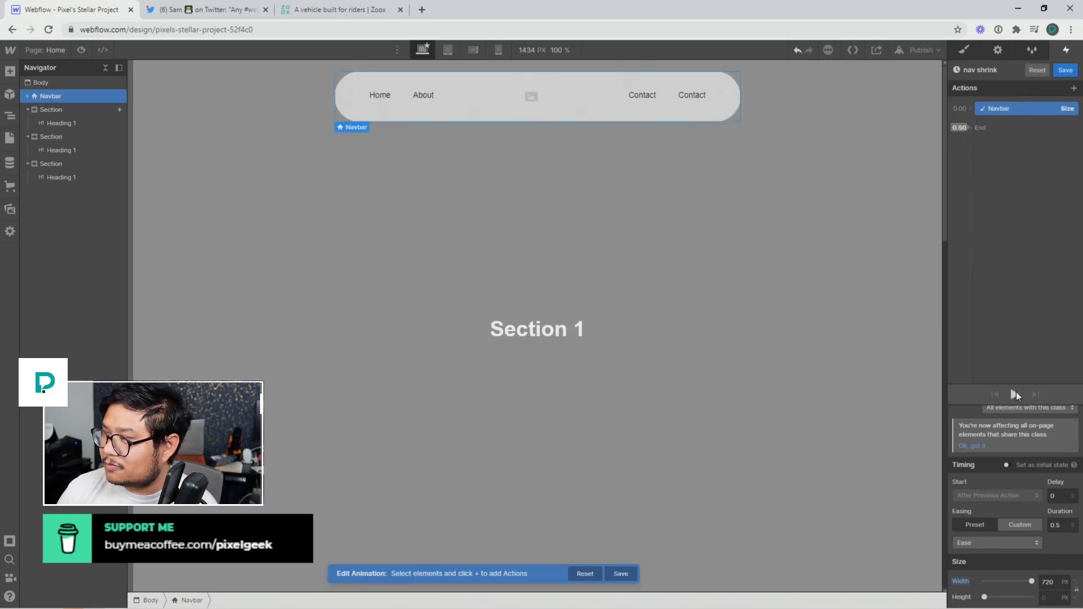
left_click(1015, 391)
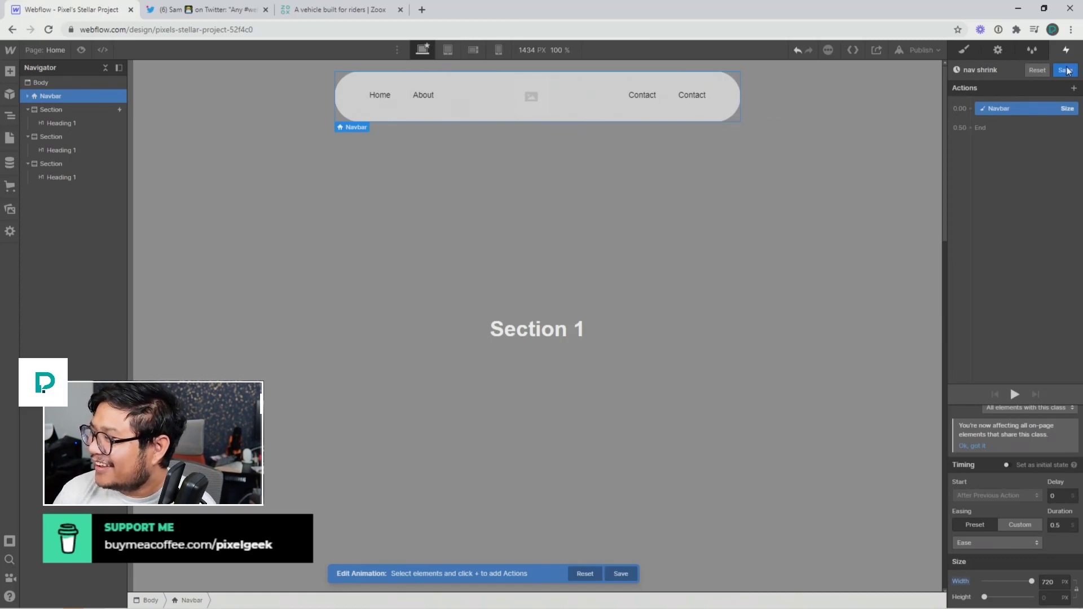
left_click(1066, 70)
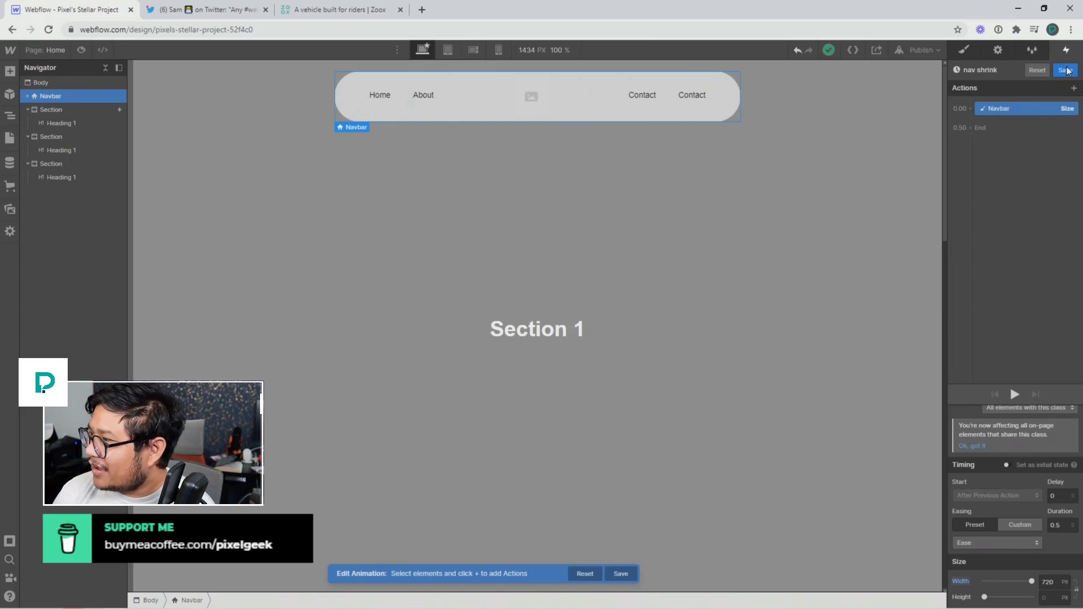
left_click(1066, 70)
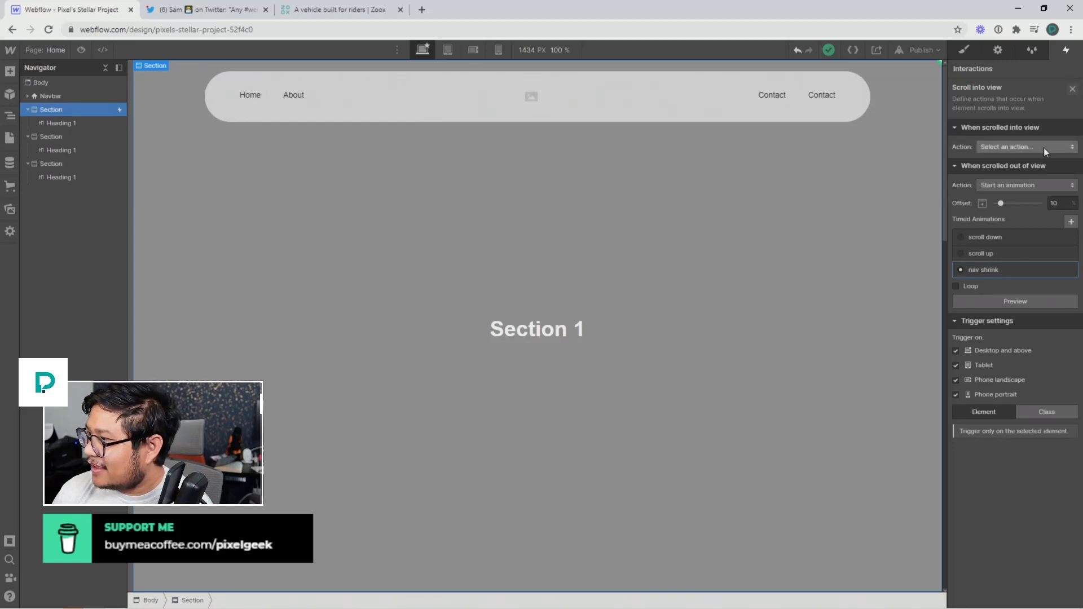
Make the first Section start an animation when scrolled into view, with an offset of 10%.
left_click(1004, 147)
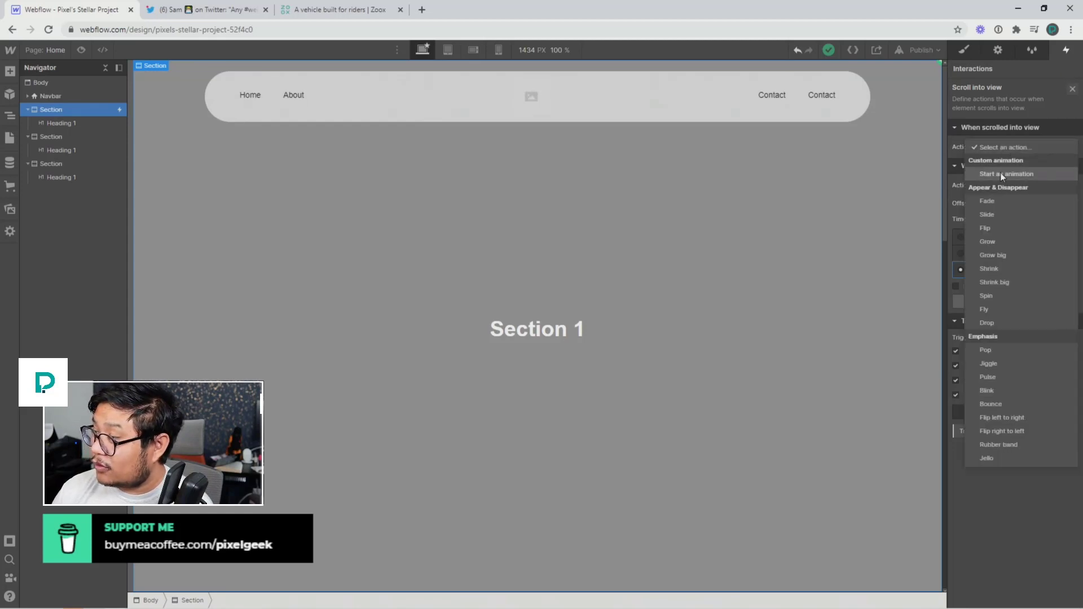
left_click(1000, 173)
left_click(1053, 165)
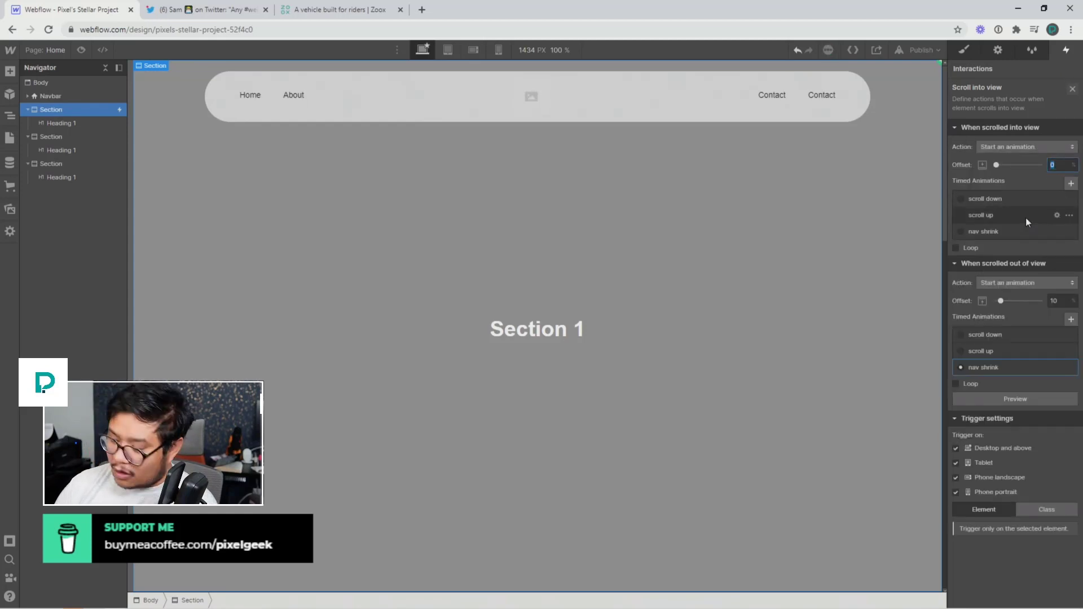
type("10")
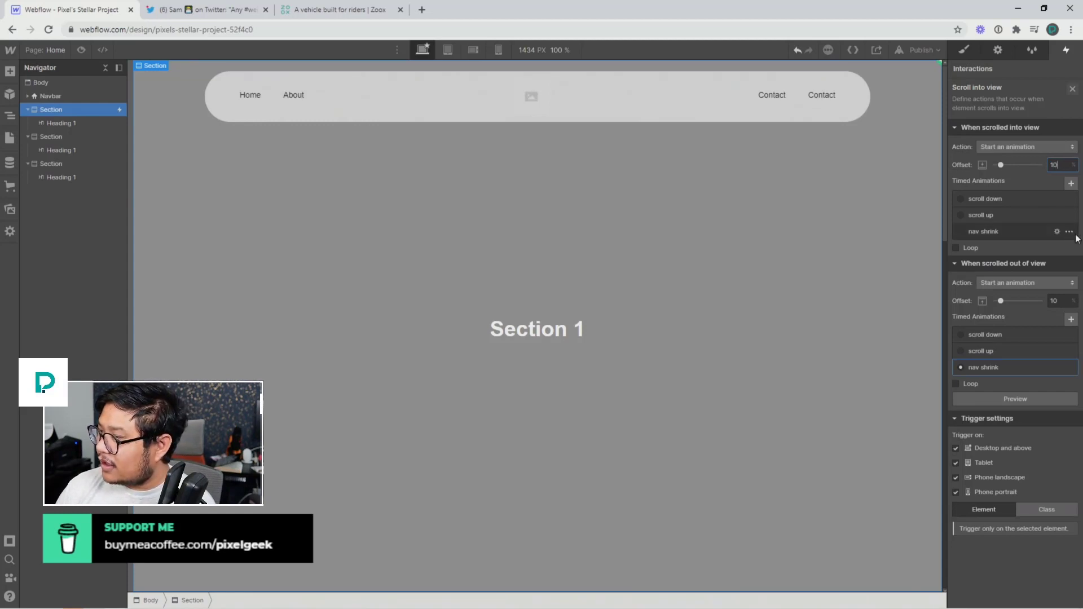
Duplicate the nav shrink animation for the scrolled-into-view action and rename the copy "nav expand".
left_click(1070, 232)
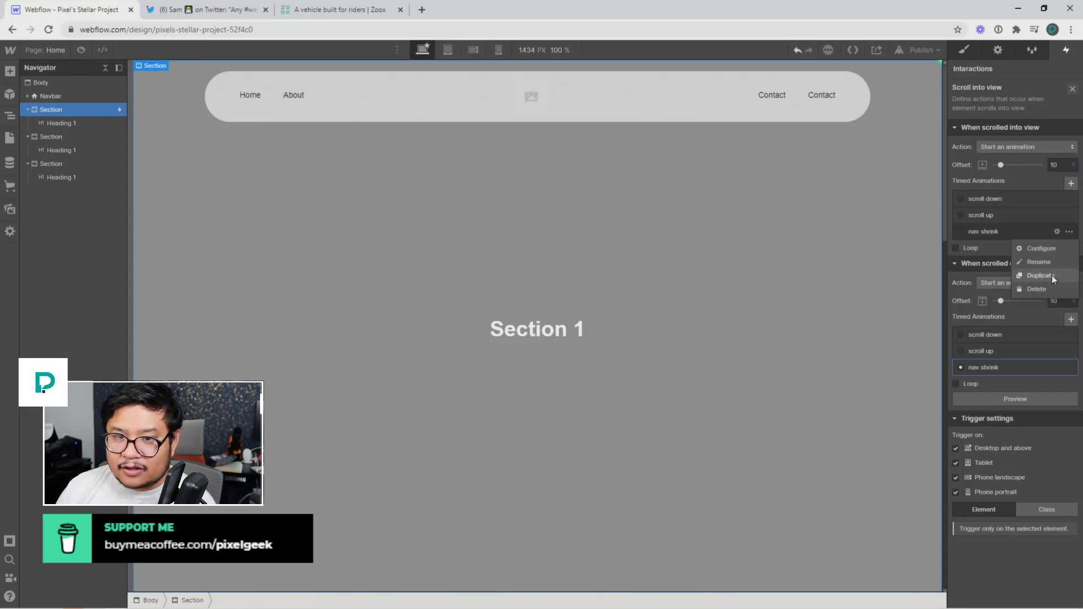
left_click(1052, 275)
left_click(993, 249)
left_click(992, 250)
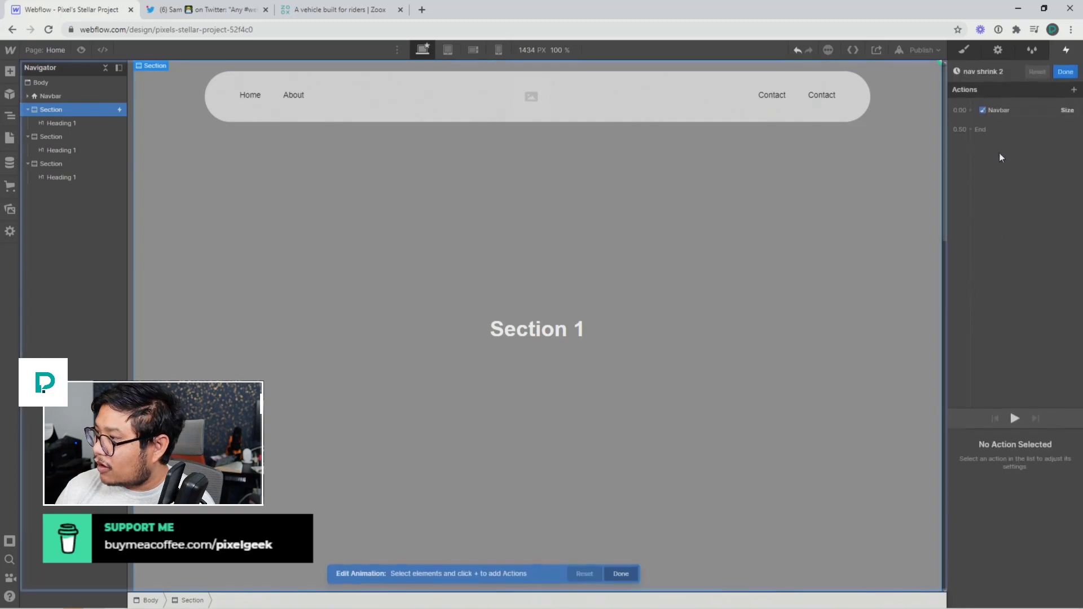
left_click(984, 70)
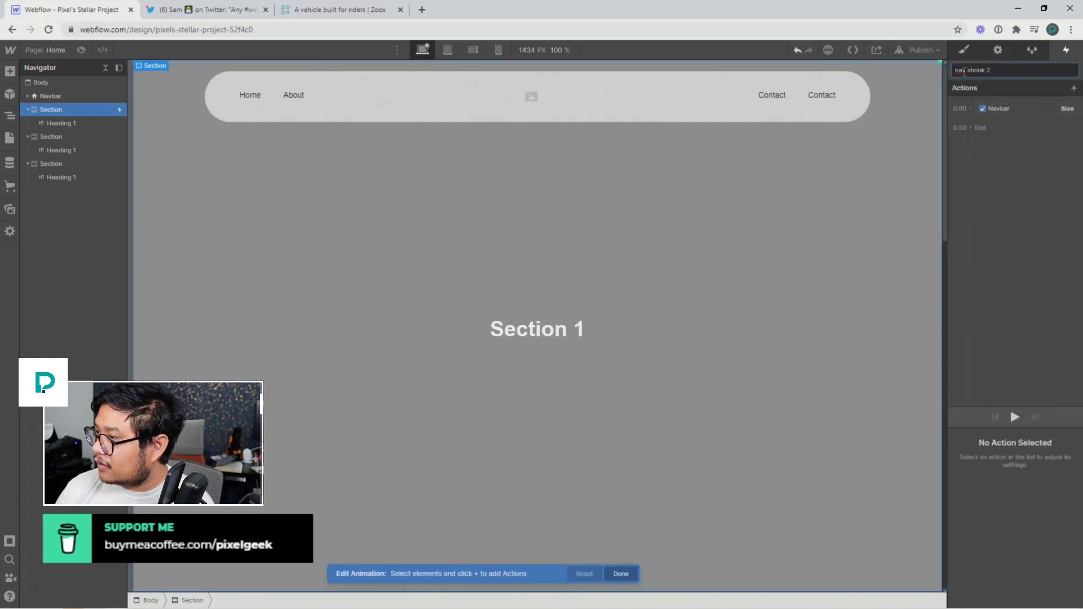
left_click_drag(967, 71, 1036, 74)
type("expand")
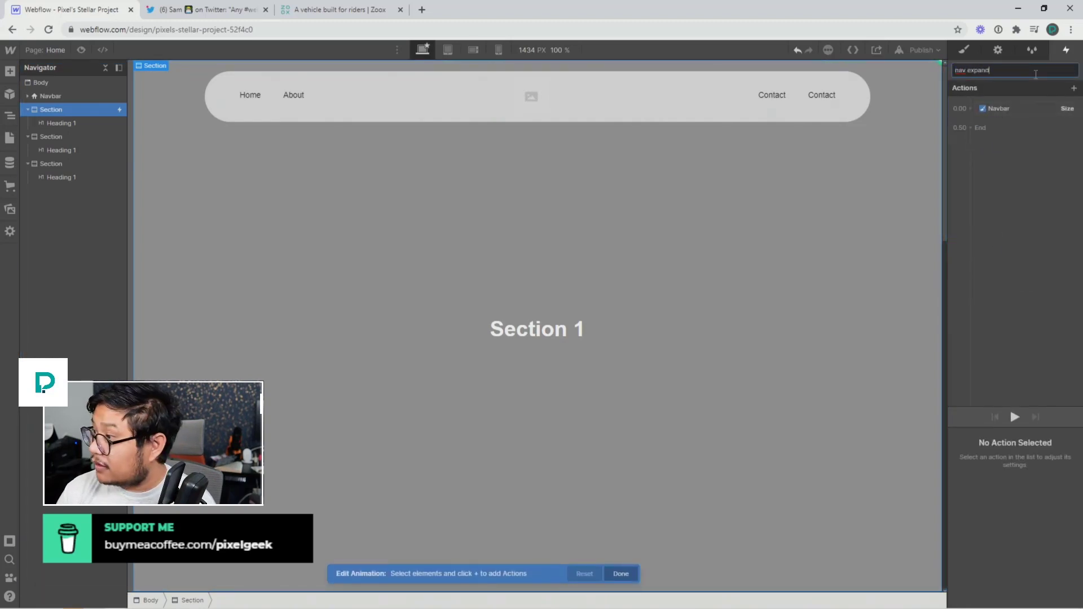
key("Return")
Set the width in the nav expand animation's Navbar Size action to 1180 px and save the animation.
left_click(992, 109)
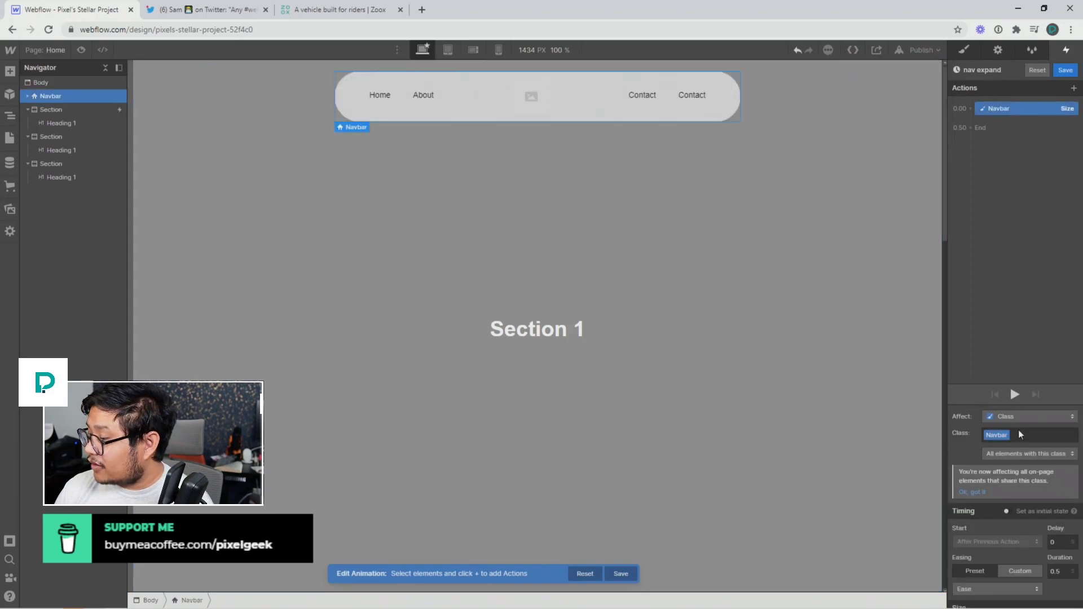
scroll(1019, 435, "down", 1)
left_click(1048, 581)
type("1")
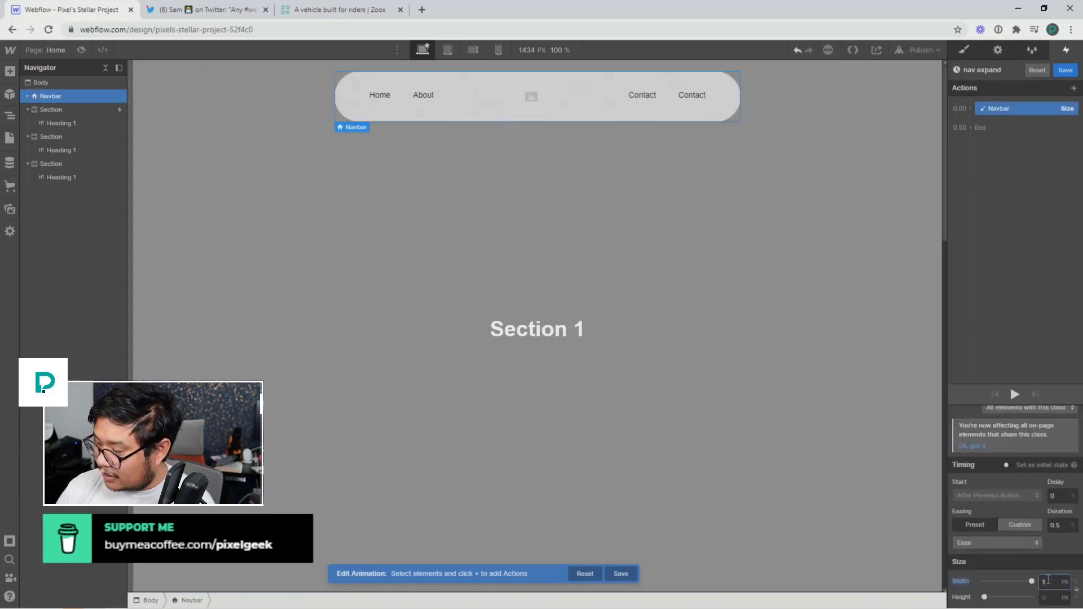
type("180")
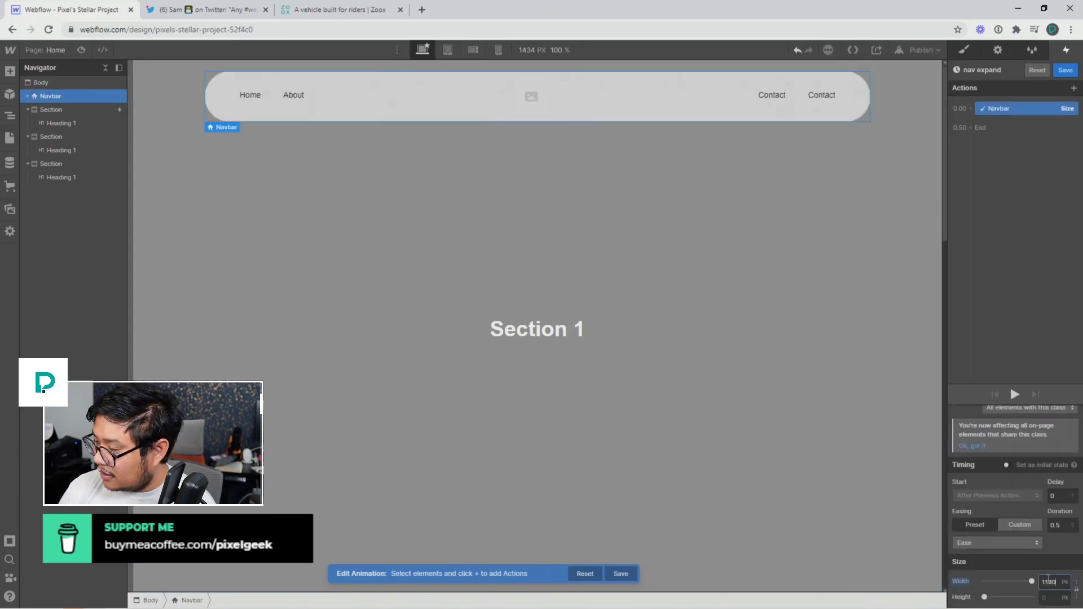
left_click(1066, 70)
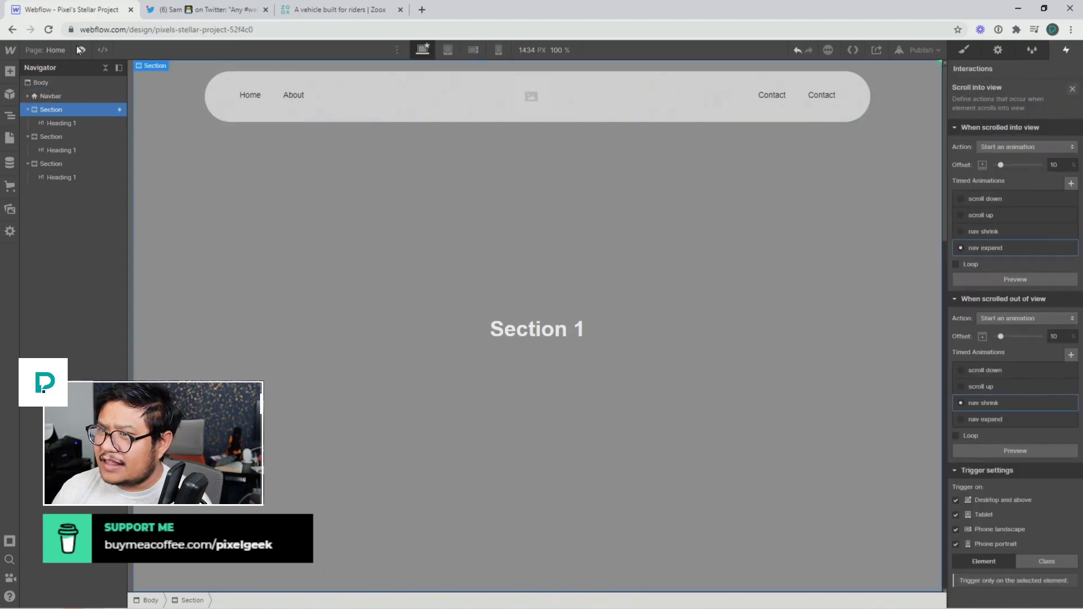
Preview the page and scroll between the first two sections and back to test the navbar's shrink and expand animations.
left_click(80, 50)
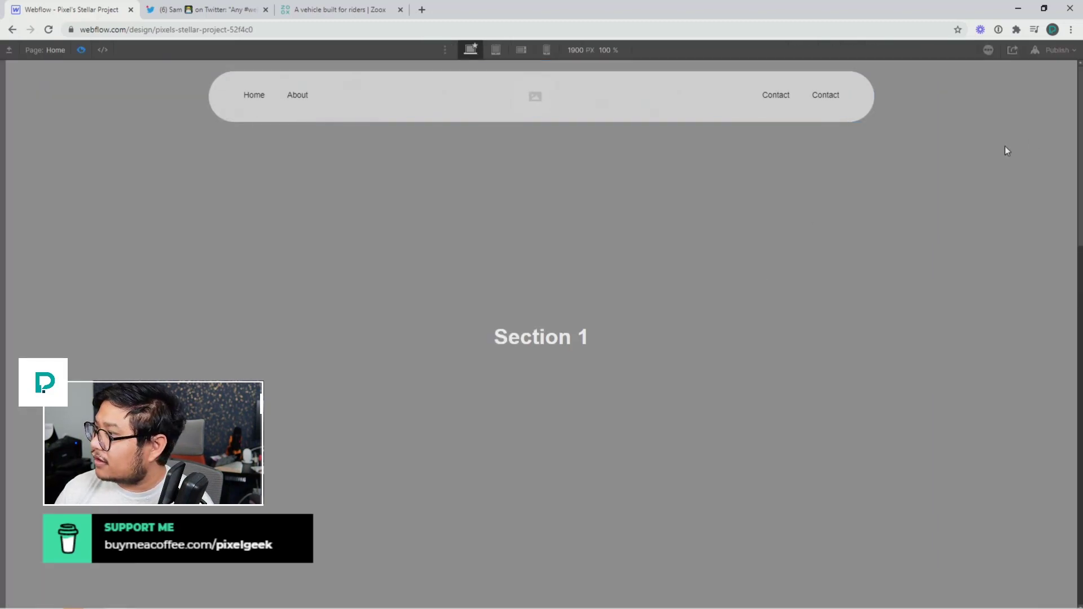
left_click_drag(1079, 69, 1079, 80)
scroll(1079, 85, "down", 2)
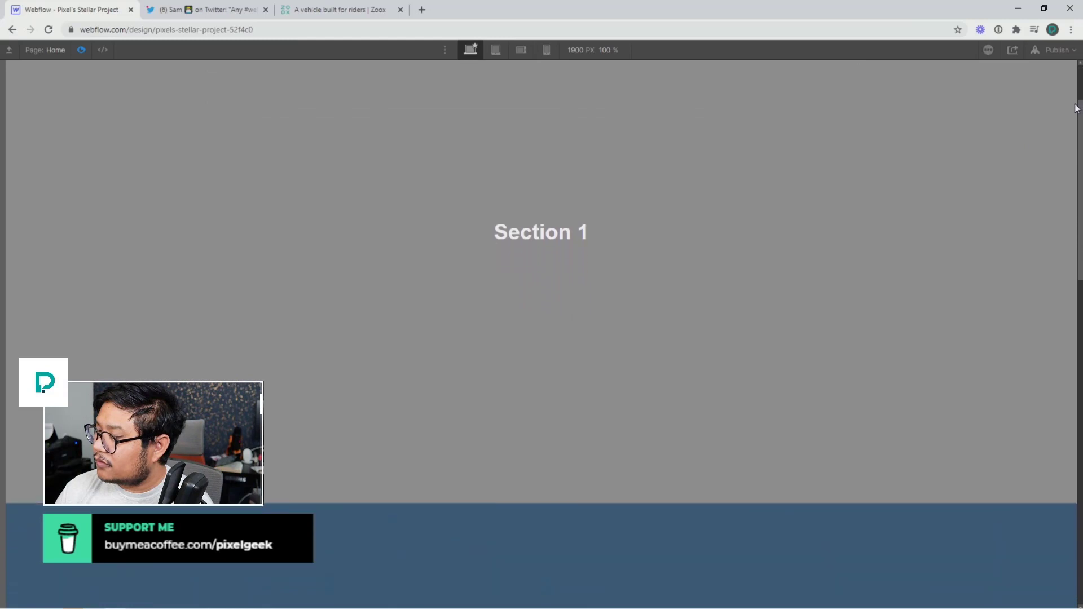
scroll(1073, 85, "up", 2)
scroll(1065, 85, "down", 9)
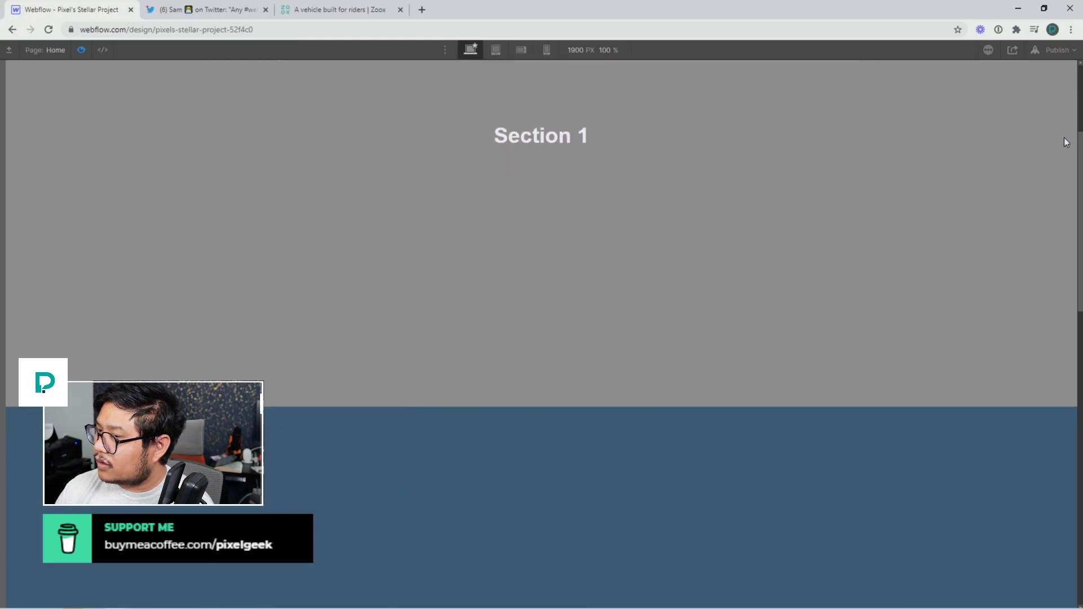
left_click_drag(1082, 264, 1074, 59)
left_click(81, 50)
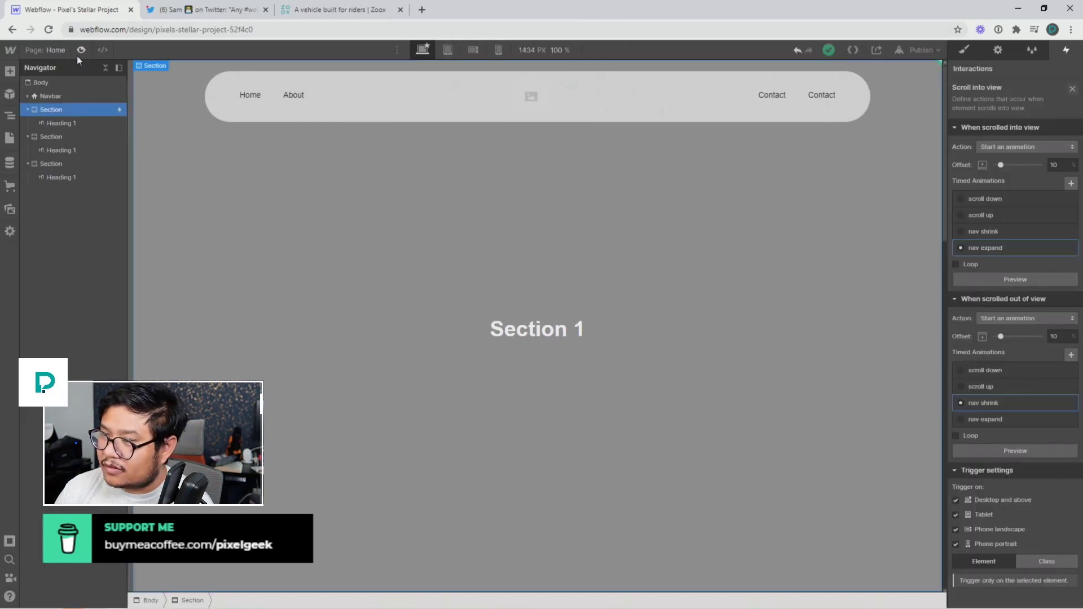
Set the first Section's scrolled-into-view offset to 40% and test the navbar animations again in preview.
double_click(1061, 165)
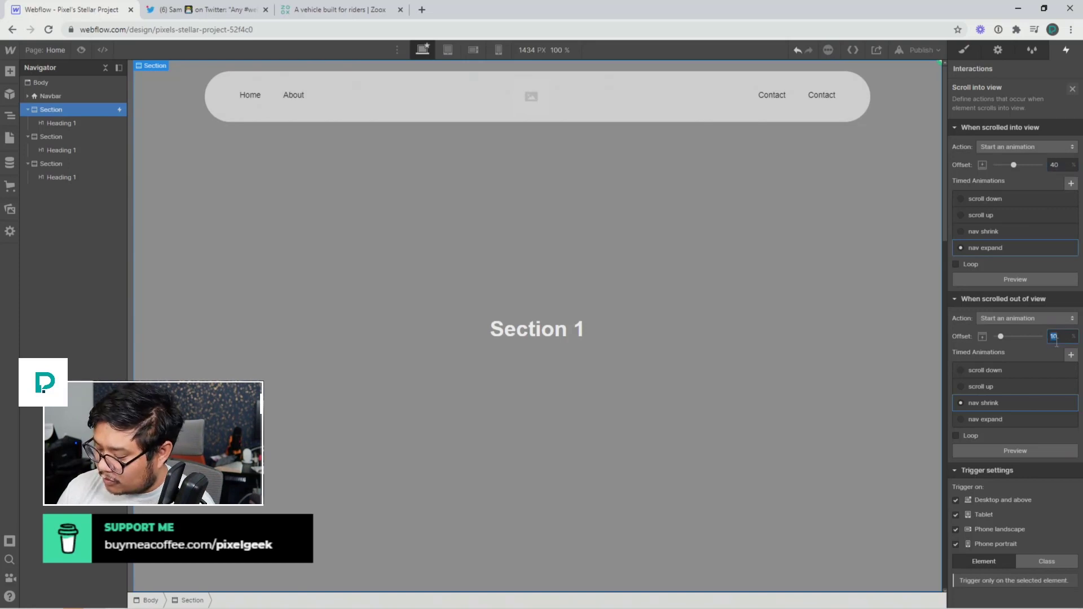
left_click(79, 49)
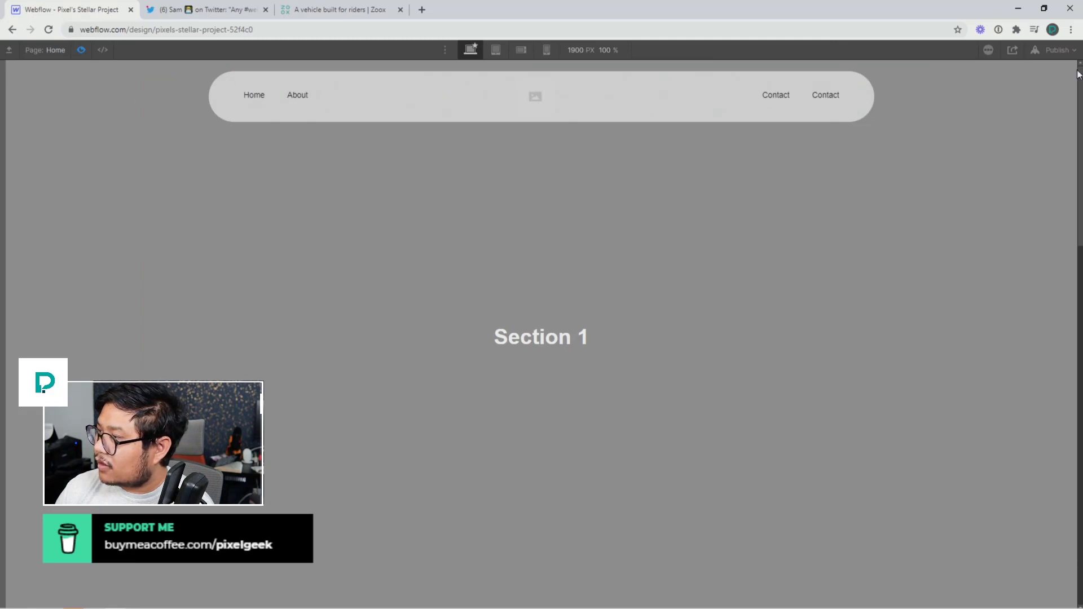
left_click_drag(1079, 74, 1059, 5)
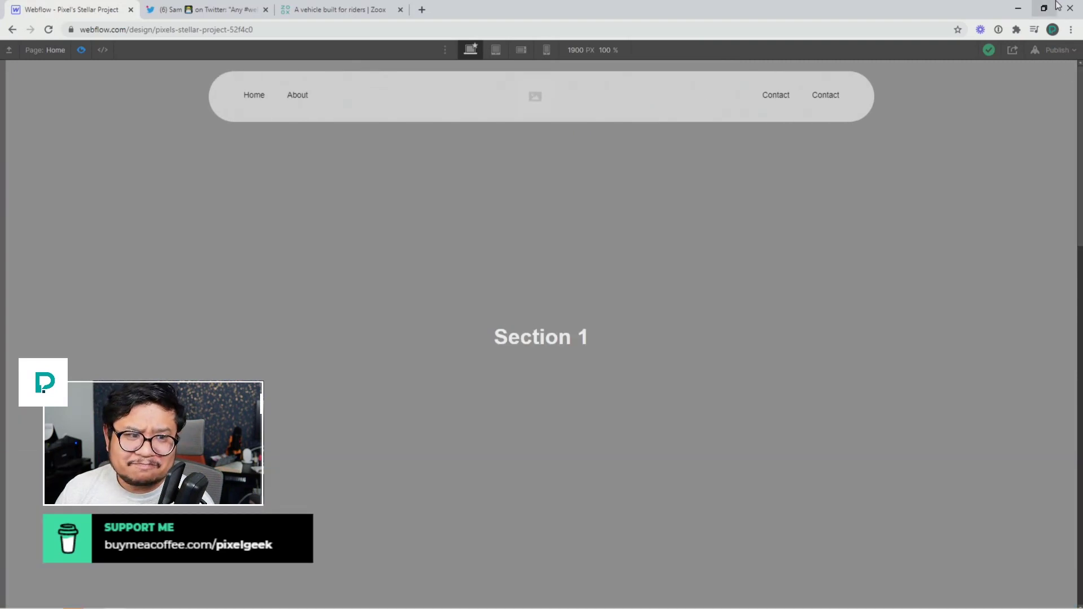